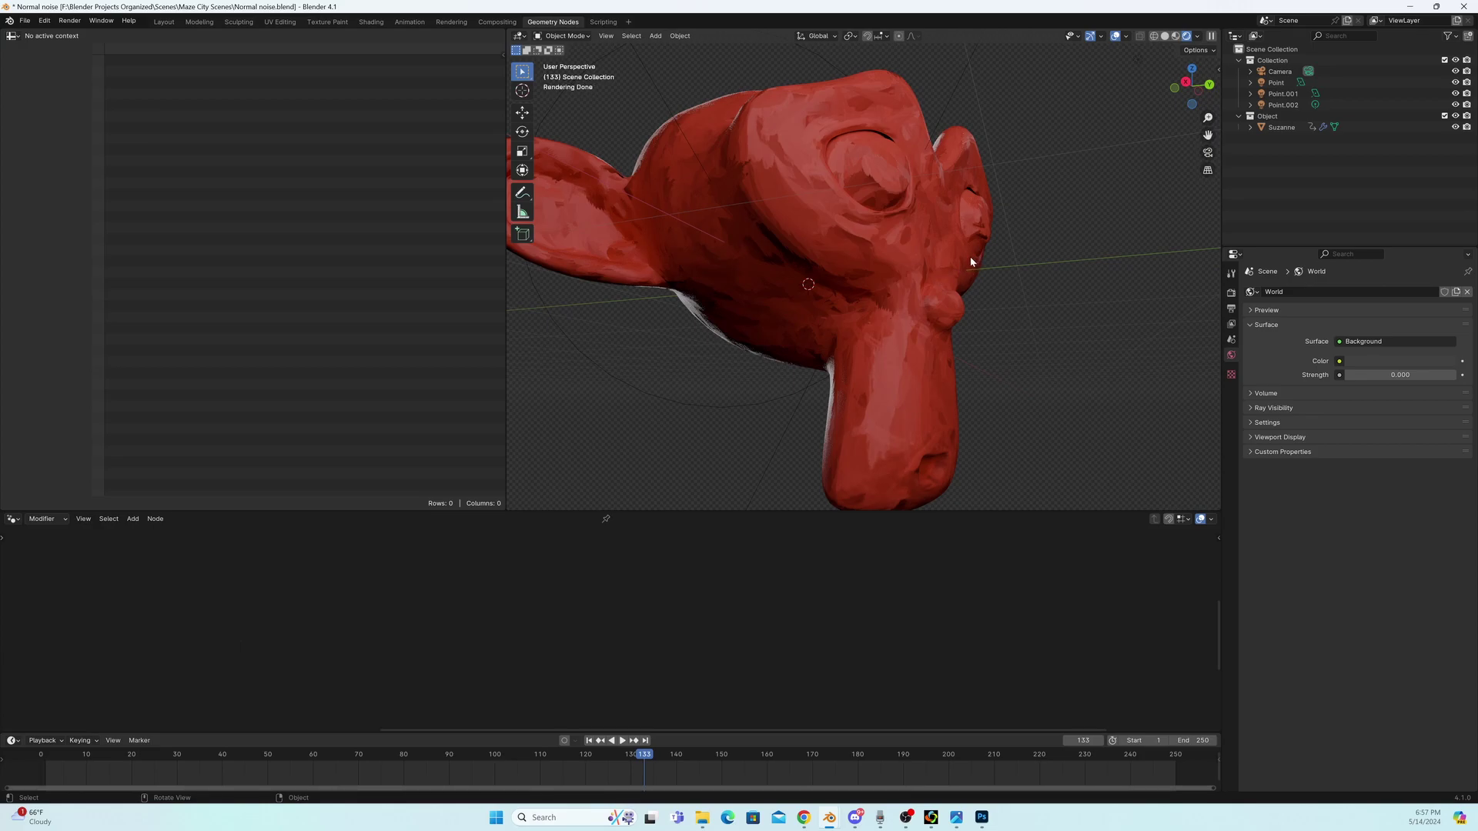
# Orbit the finished red painterly Suzanne to a front view.
pyautogui.moveTo(958, 247); pyautogui.dragTo(917, 218, button='middle')
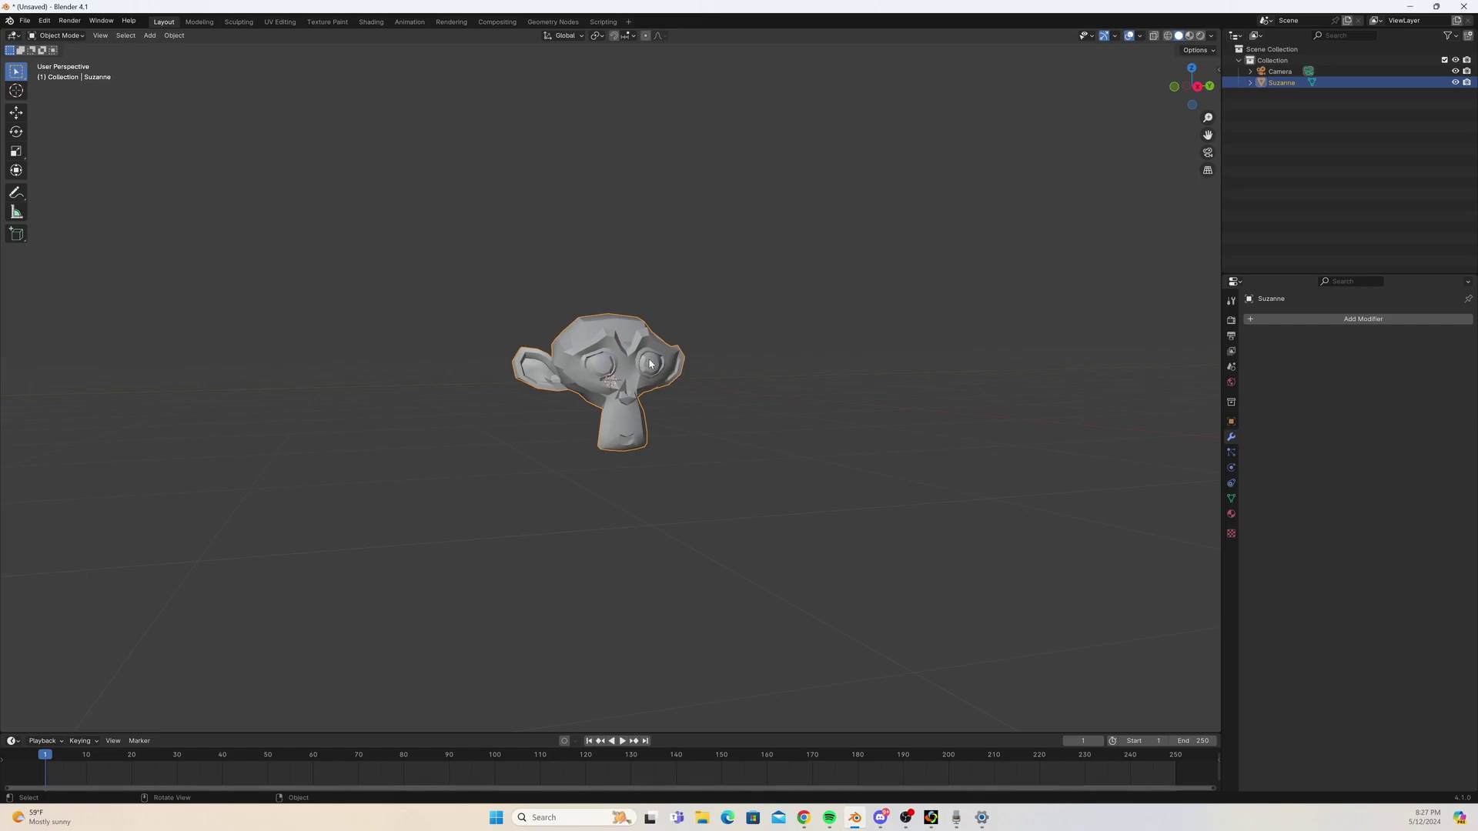
# Add a Subdivision Surface modifier to Suzanne with Levels Viewport set to 3.
pyautogui.moveTo(650, 363); pyautogui.dragTo(632, 308, button='middle')
pyautogui.click(1290, 319)
pyautogui.click(1284, 321)
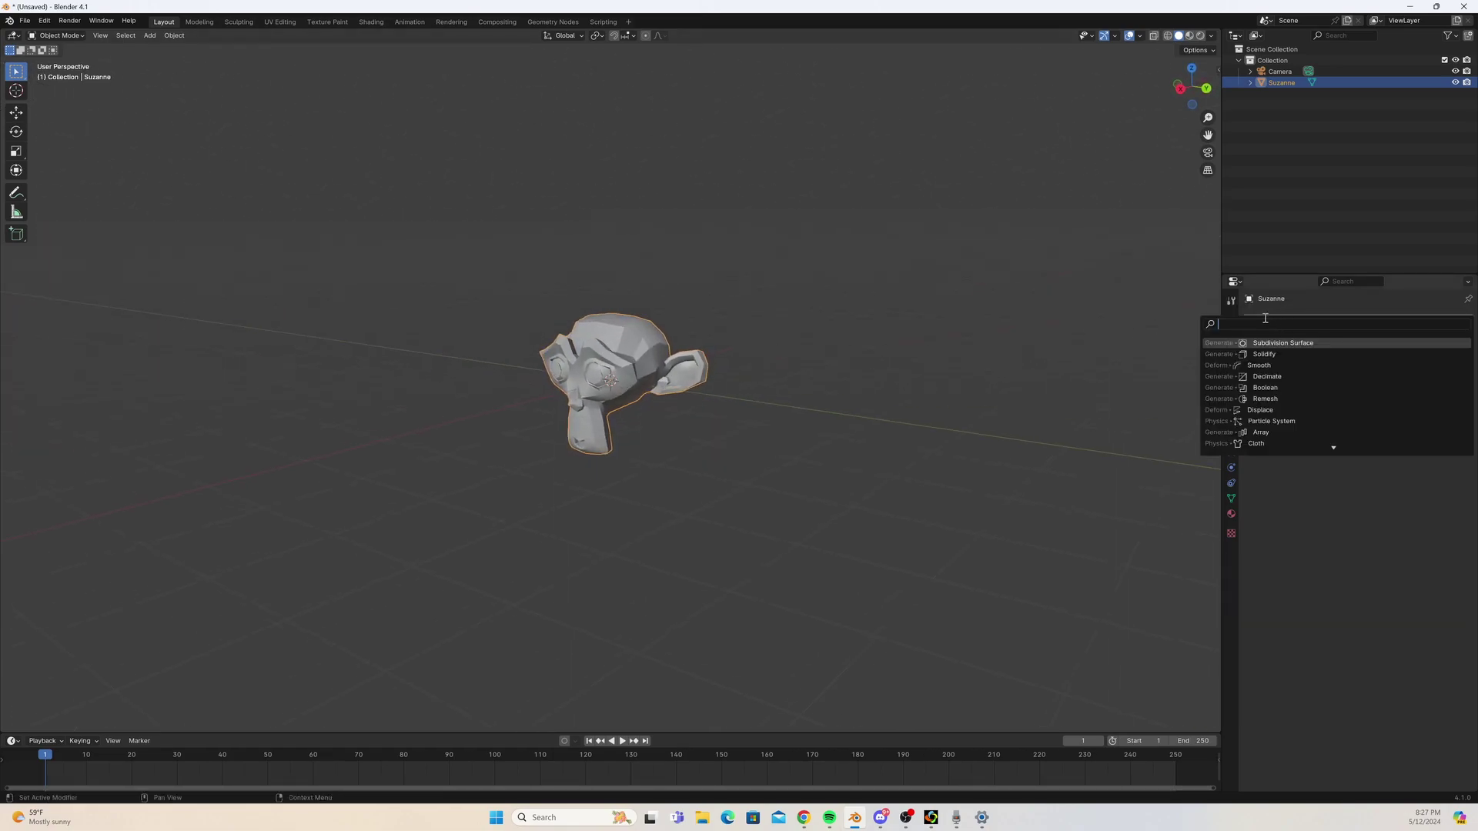
pyautogui.press('Return')
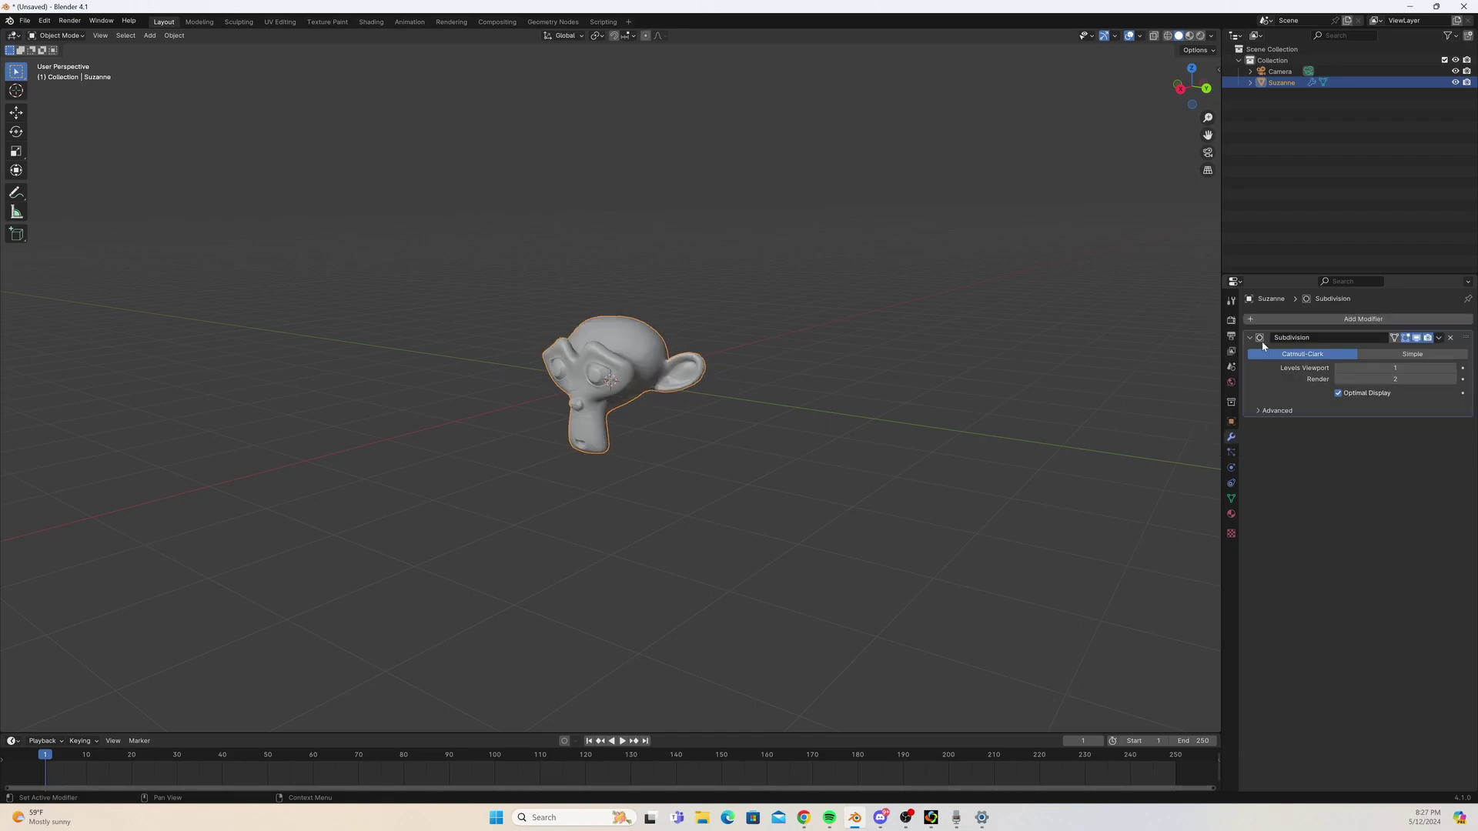
pyautogui.click(1381, 368)
pyautogui.press('Return')
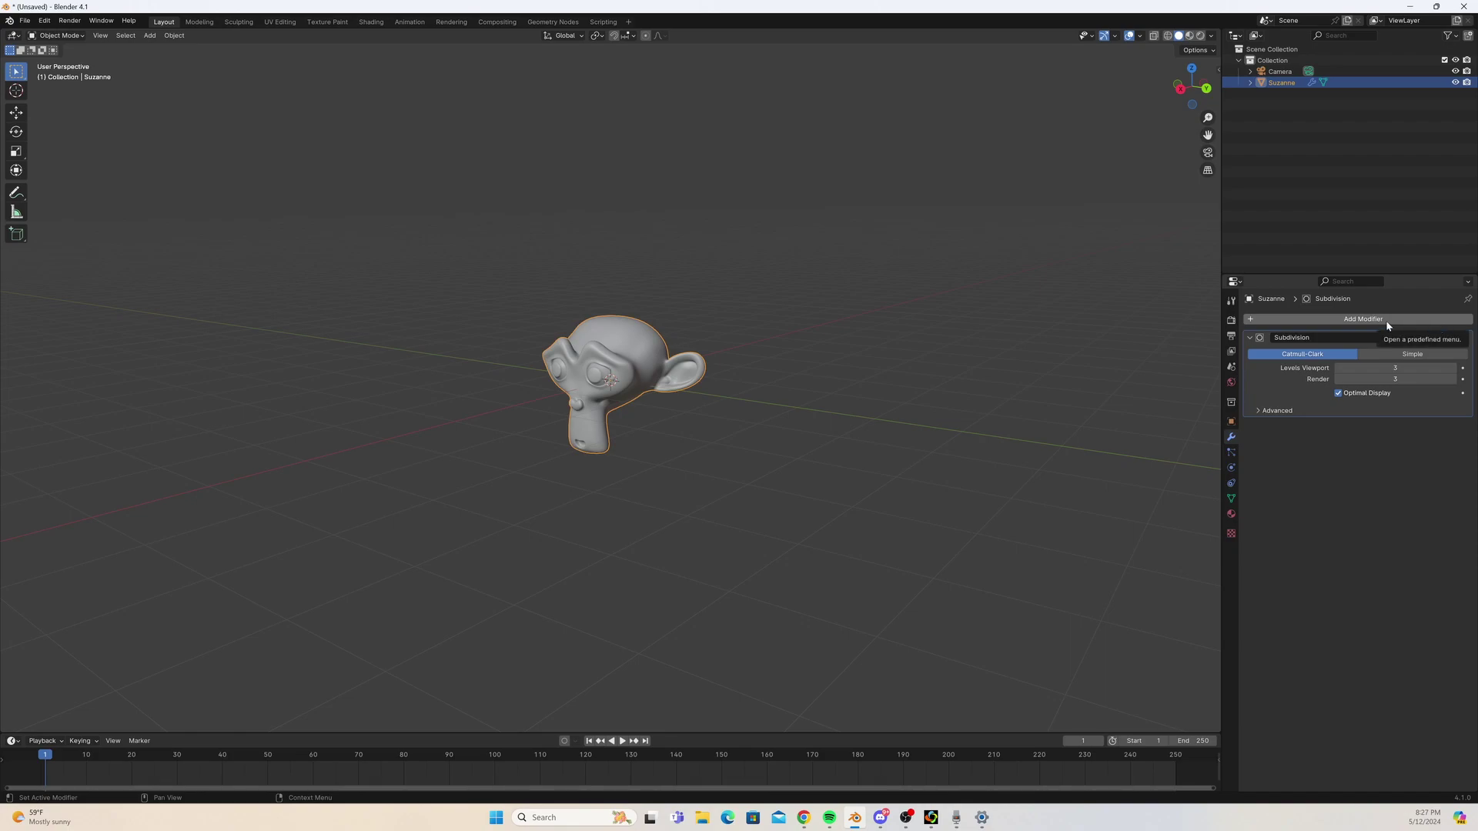
# Add a Displace modifier to Suzanne by searching 'displace'.
pyautogui.click(1337, 319)
pyautogui.click(1336, 323)
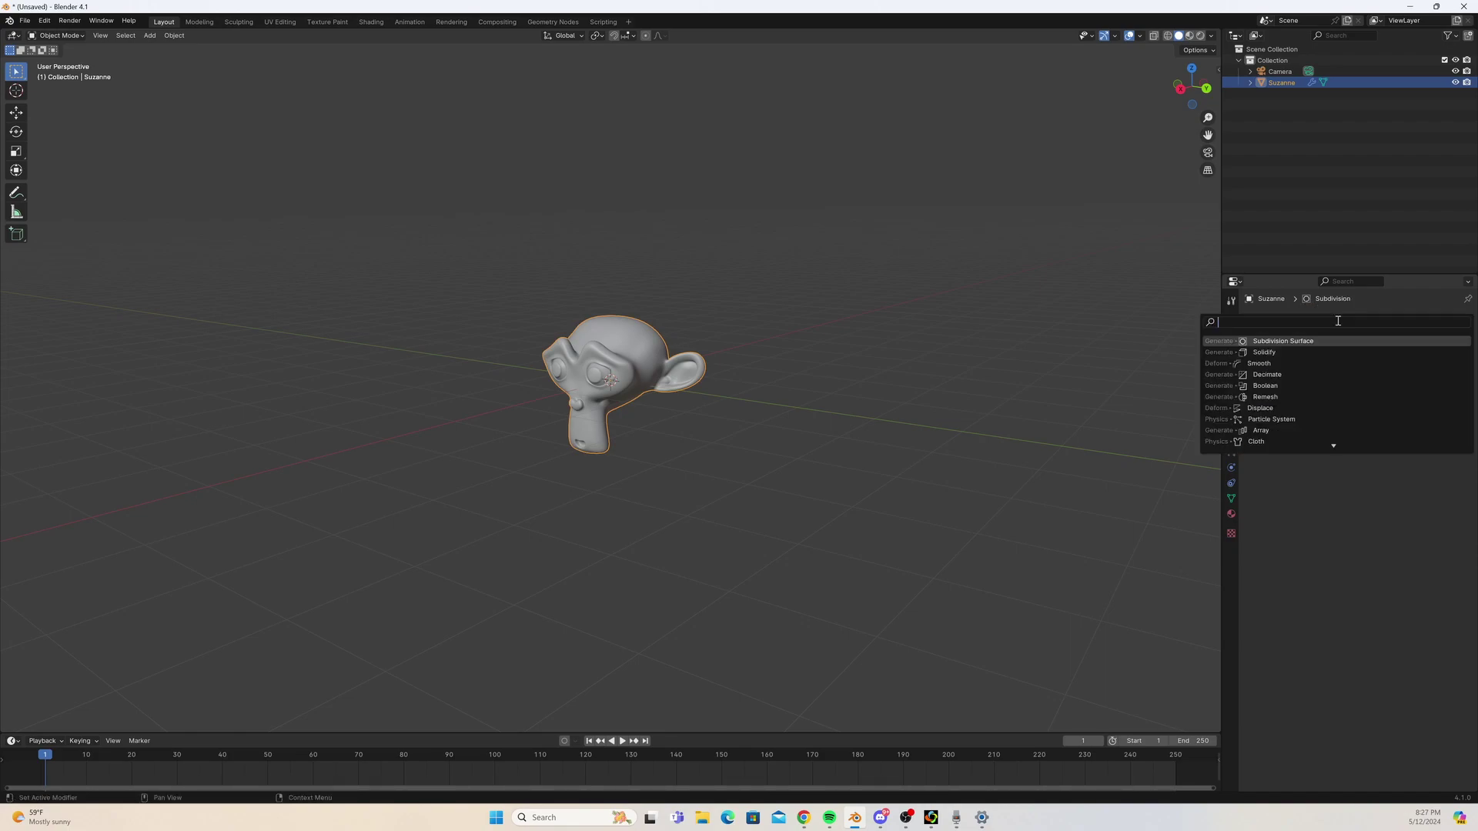
pyautogui.write('displace')
pyautogui.press('Return')
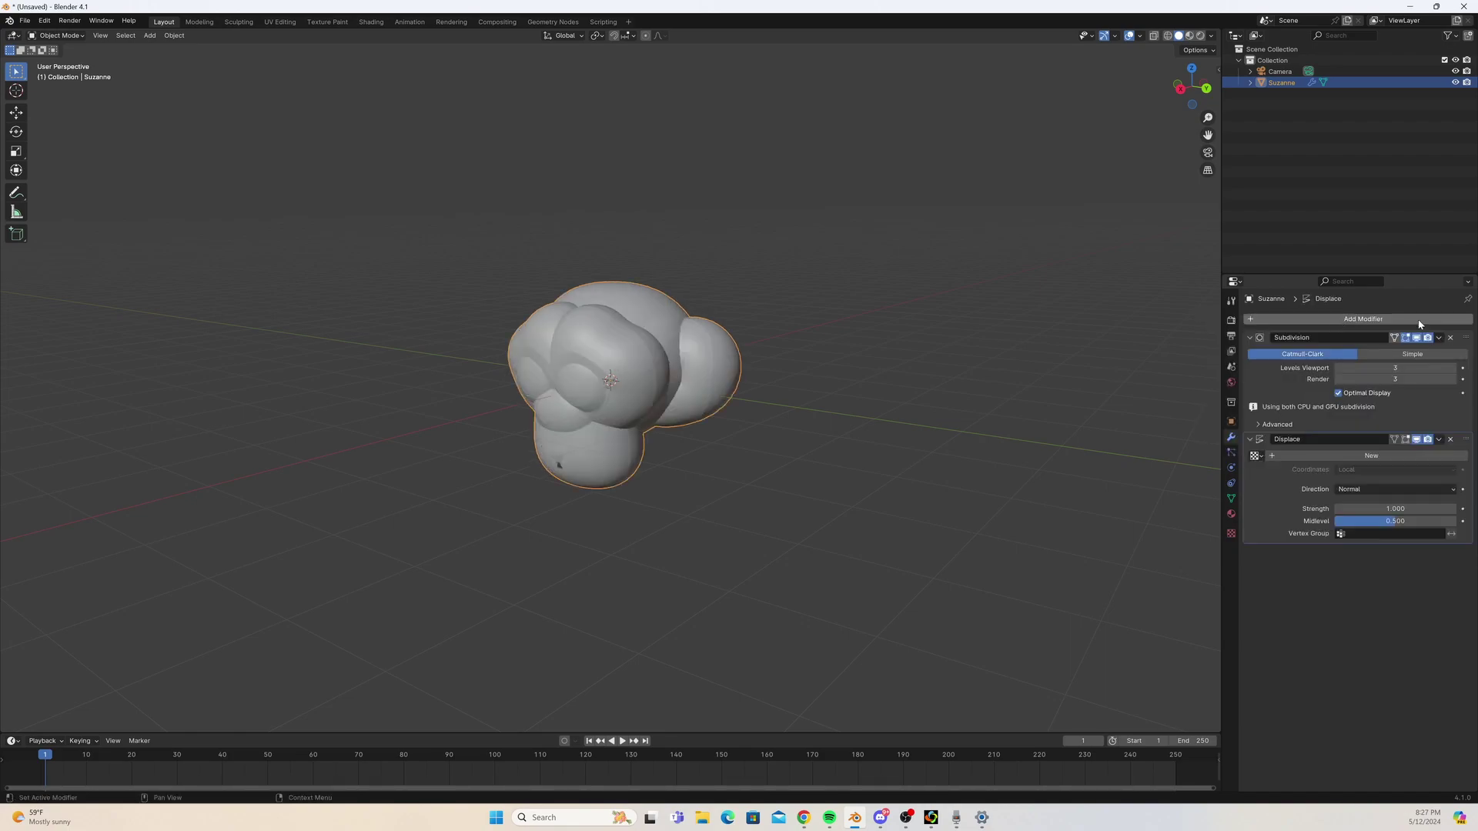
# Give the Displace modifier a new texture of type Distorted Noise.
pyautogui.click(1431, 455)
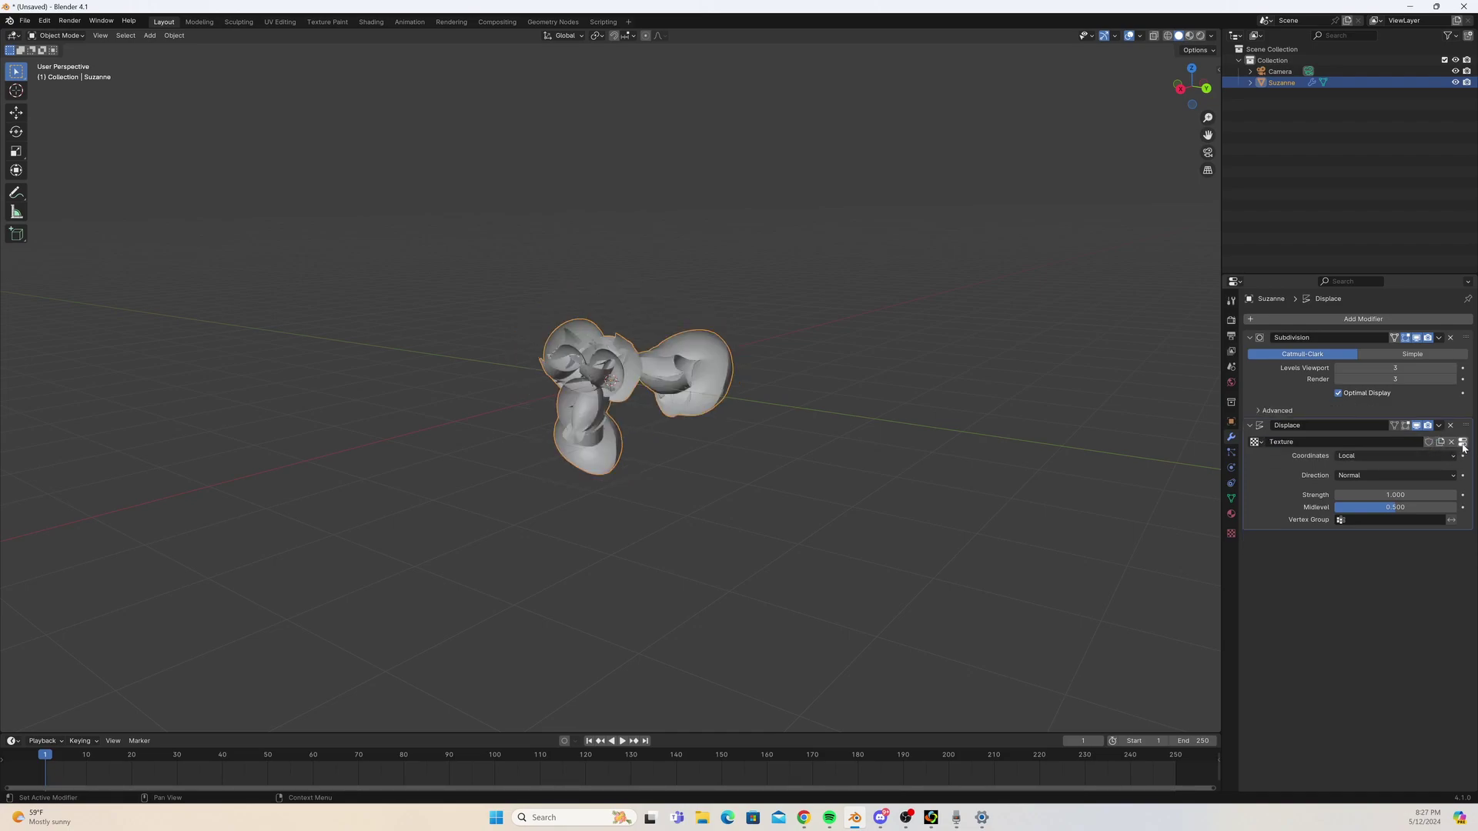
pyautogui.click(1459, 448)
pyautogui.click(1344, 356)
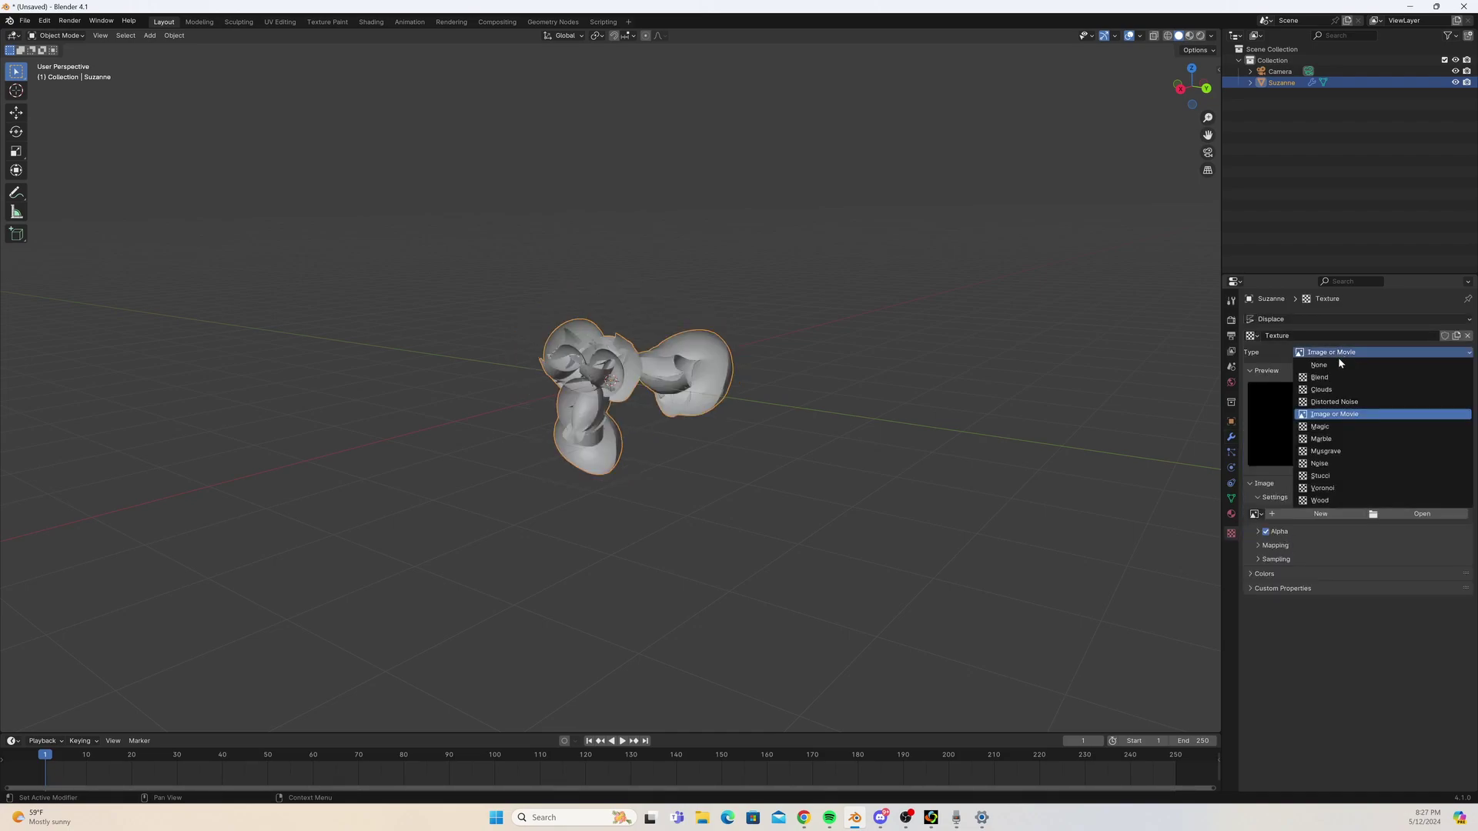
pyautogui.click(1334, 402)
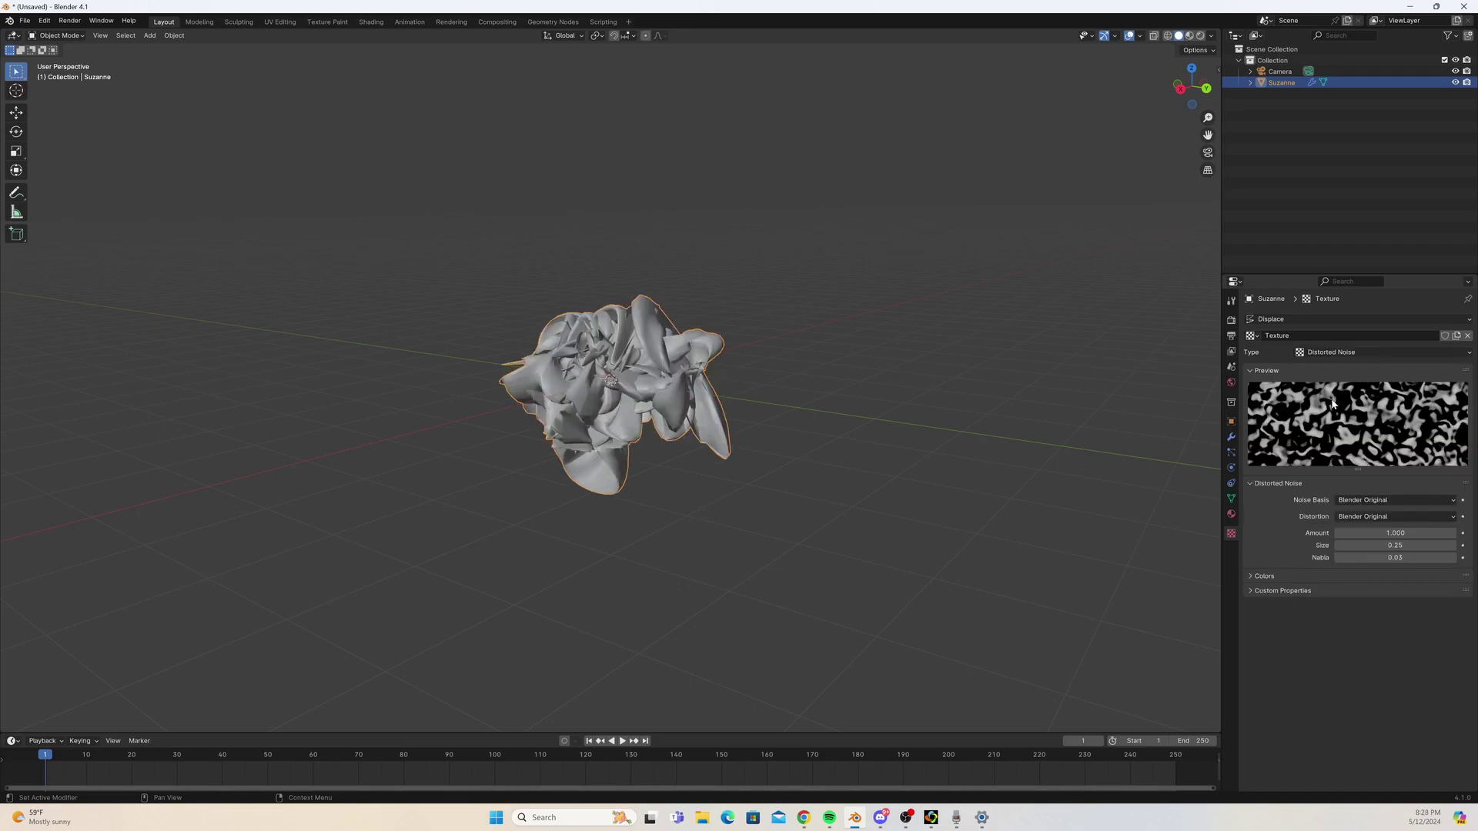
pyautogui.moveTo(764, 408); pyautogui.dragTo(858, 367, button='middle')
# Set the Displace modifier strength to 0.020.
pyautogui.click(1230, 436)
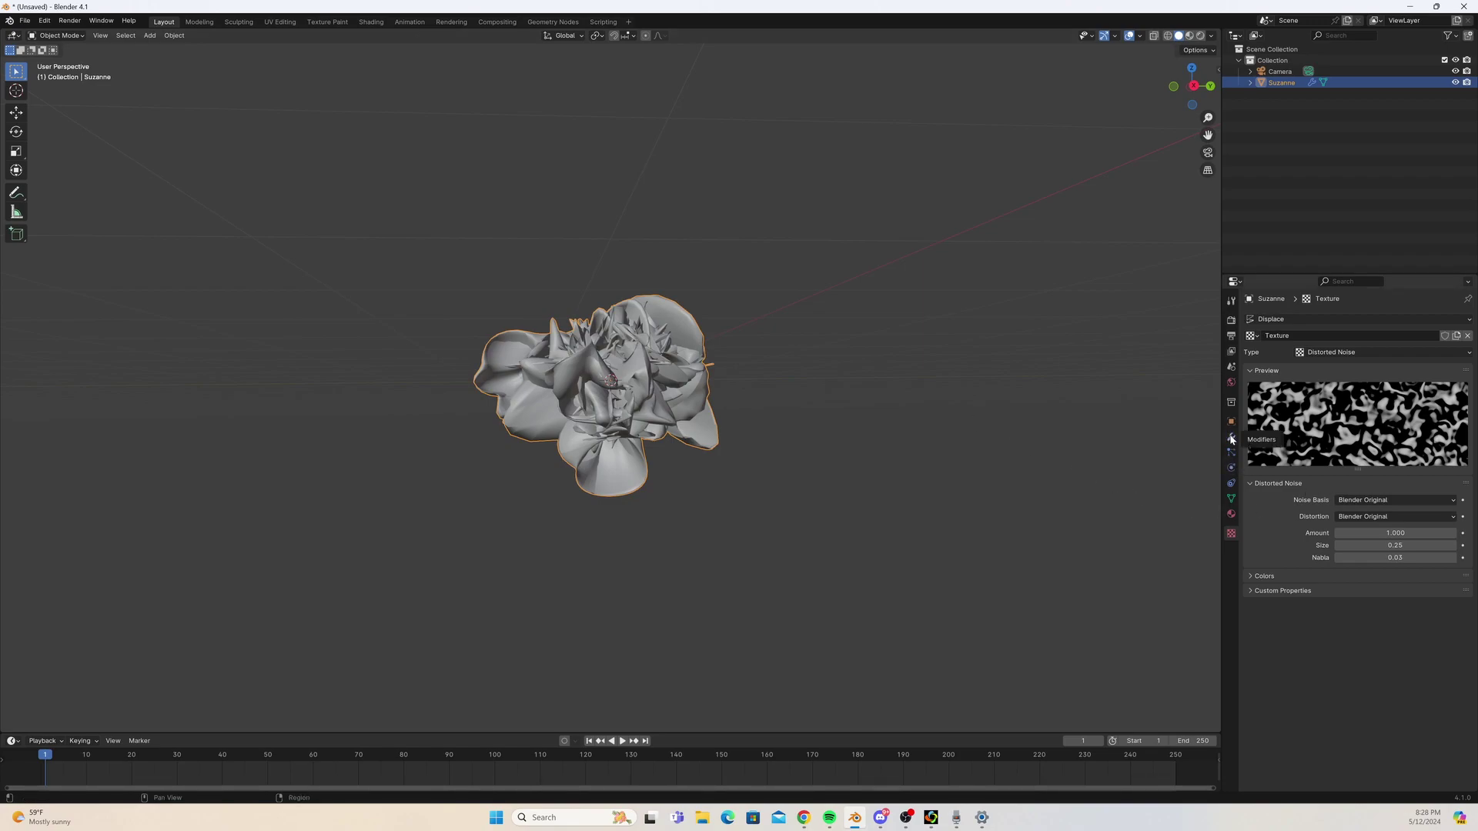
pyautogui.click(1416, 492)
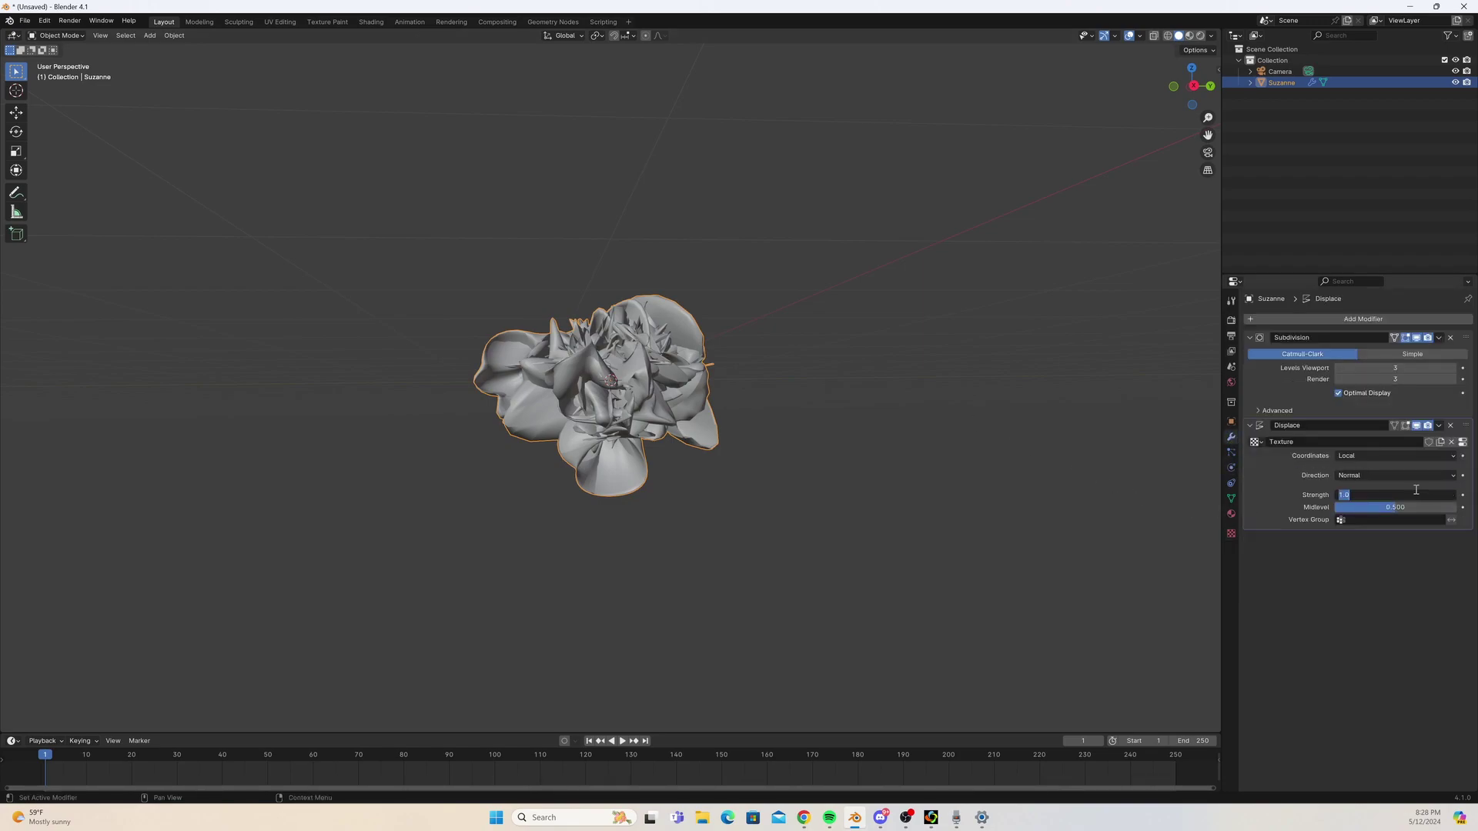
pyautogui.press('BackSpace')
pyautogui.write('.02')
pyautogui.press('Return')
# Inspect Suzanne's fine bumps from a three-quarter view, then start editing the noise Amount.
pyautogui.scroll(4, 973, 335)
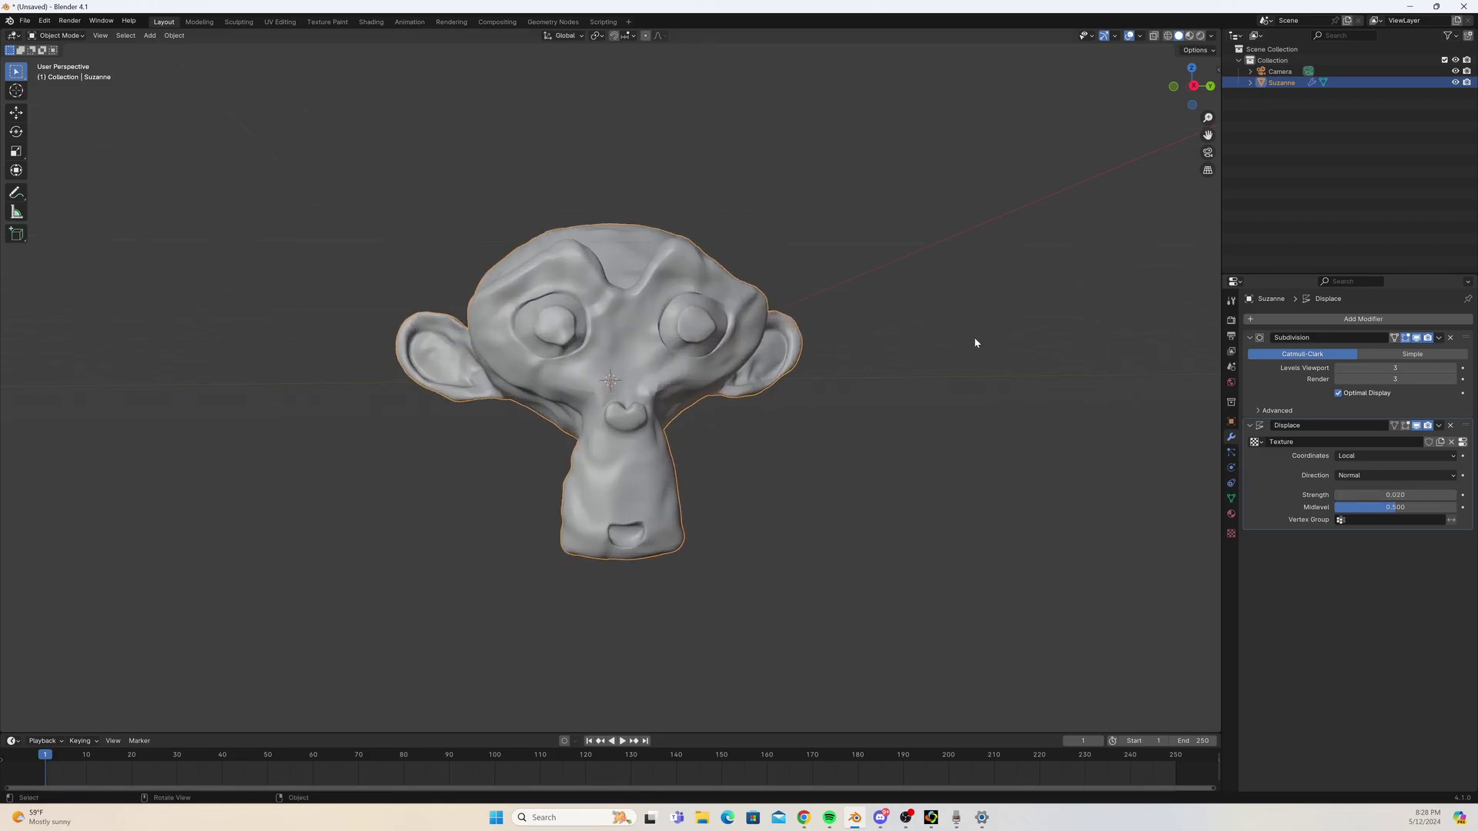
pyautogui.moveTo(968, 339); pyautogui.dragTo(885, 299, button='middle')
pyautogui.scroll(4, 816, 346)
pyautogui.scroll(-5, 885, 298)
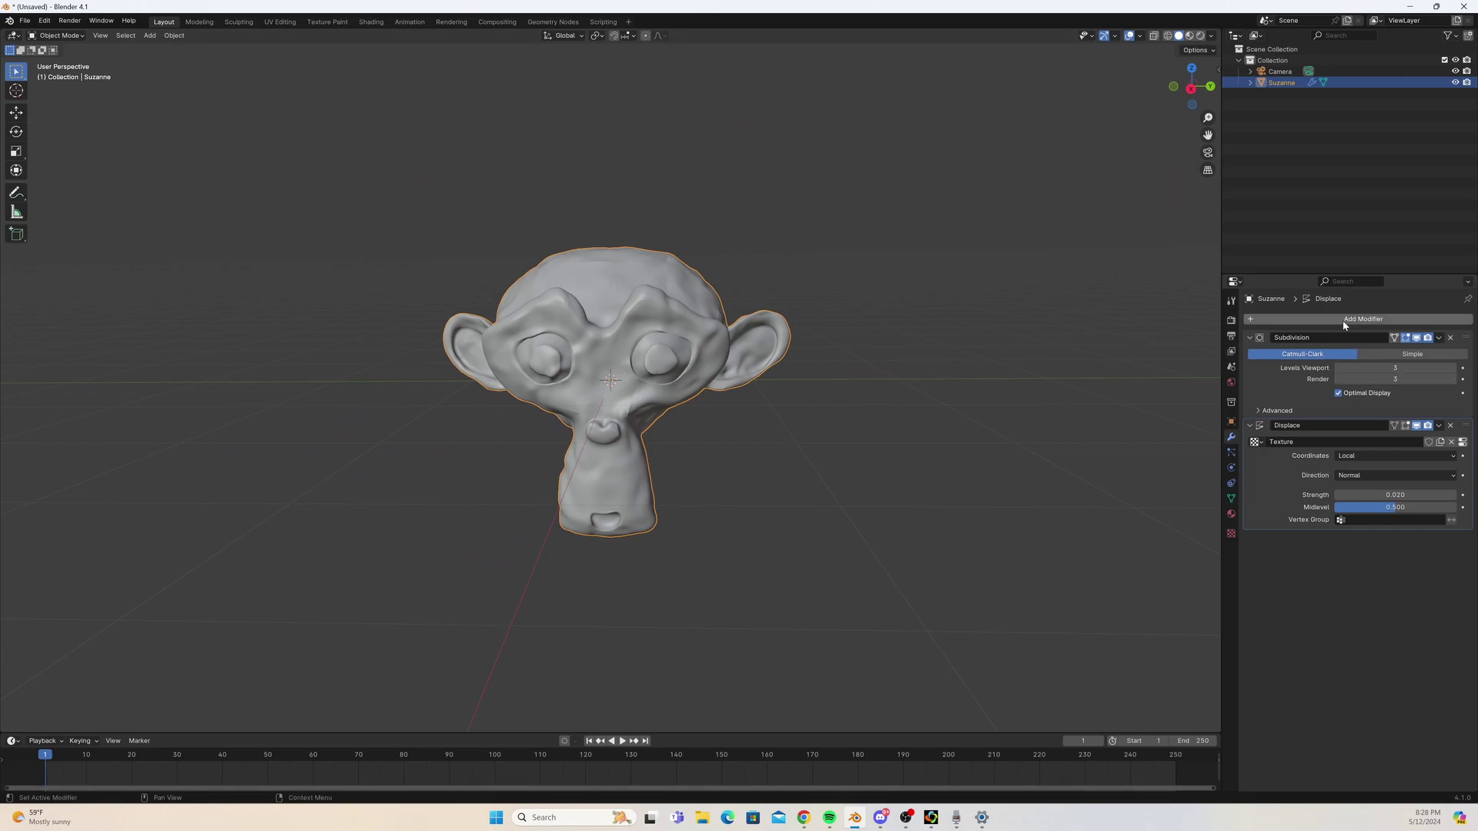
pyautogui.moveTo(980, 327)
pyautogui.mouseDown(button='middle')
pyautogui.moveTo(908, 262)
pyautogui.moveTo(1001, 323)
pyautogui.mouseUp(button='middle')
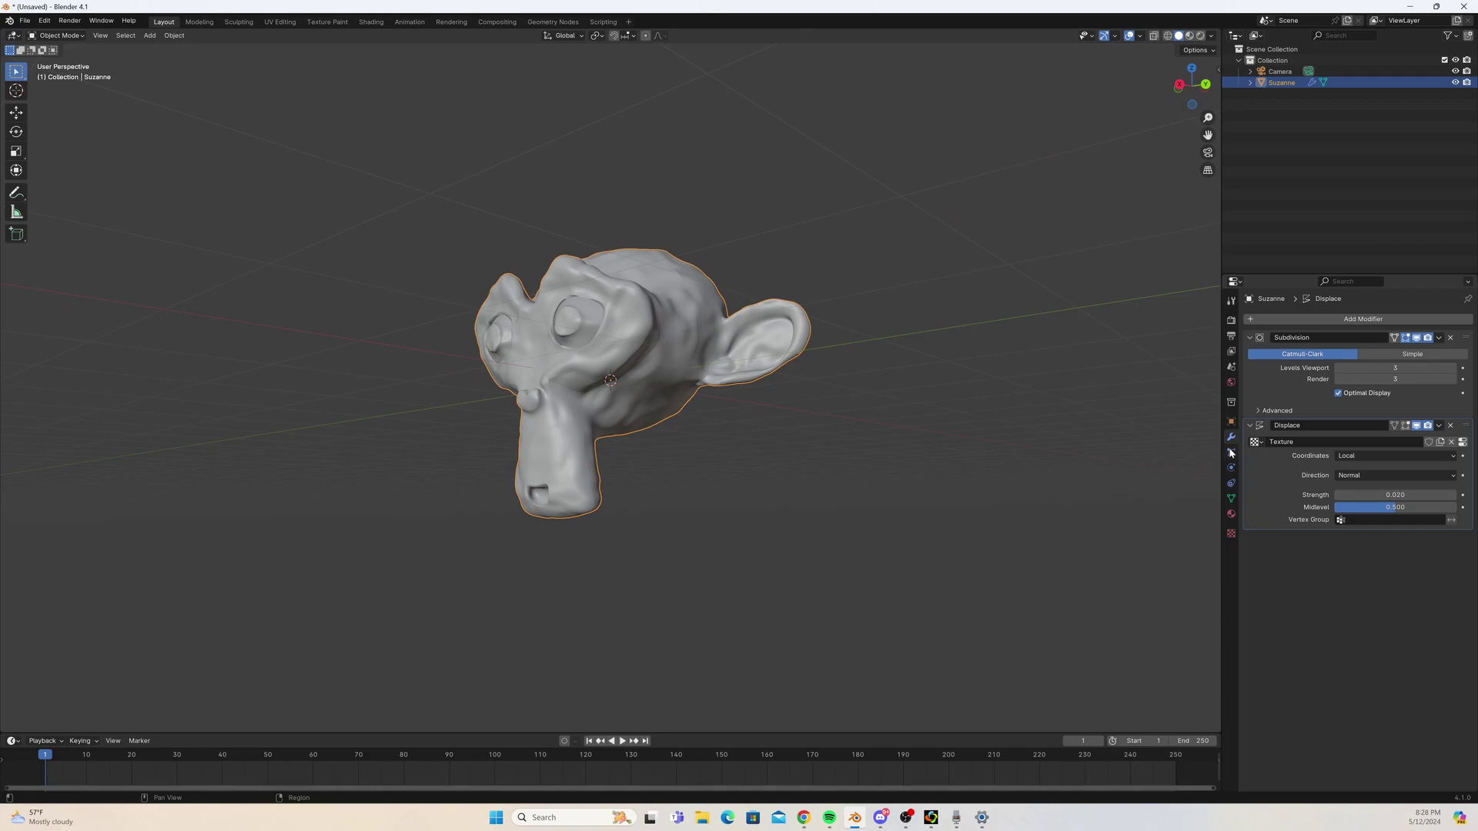
pyautogui.click(1463, 442)
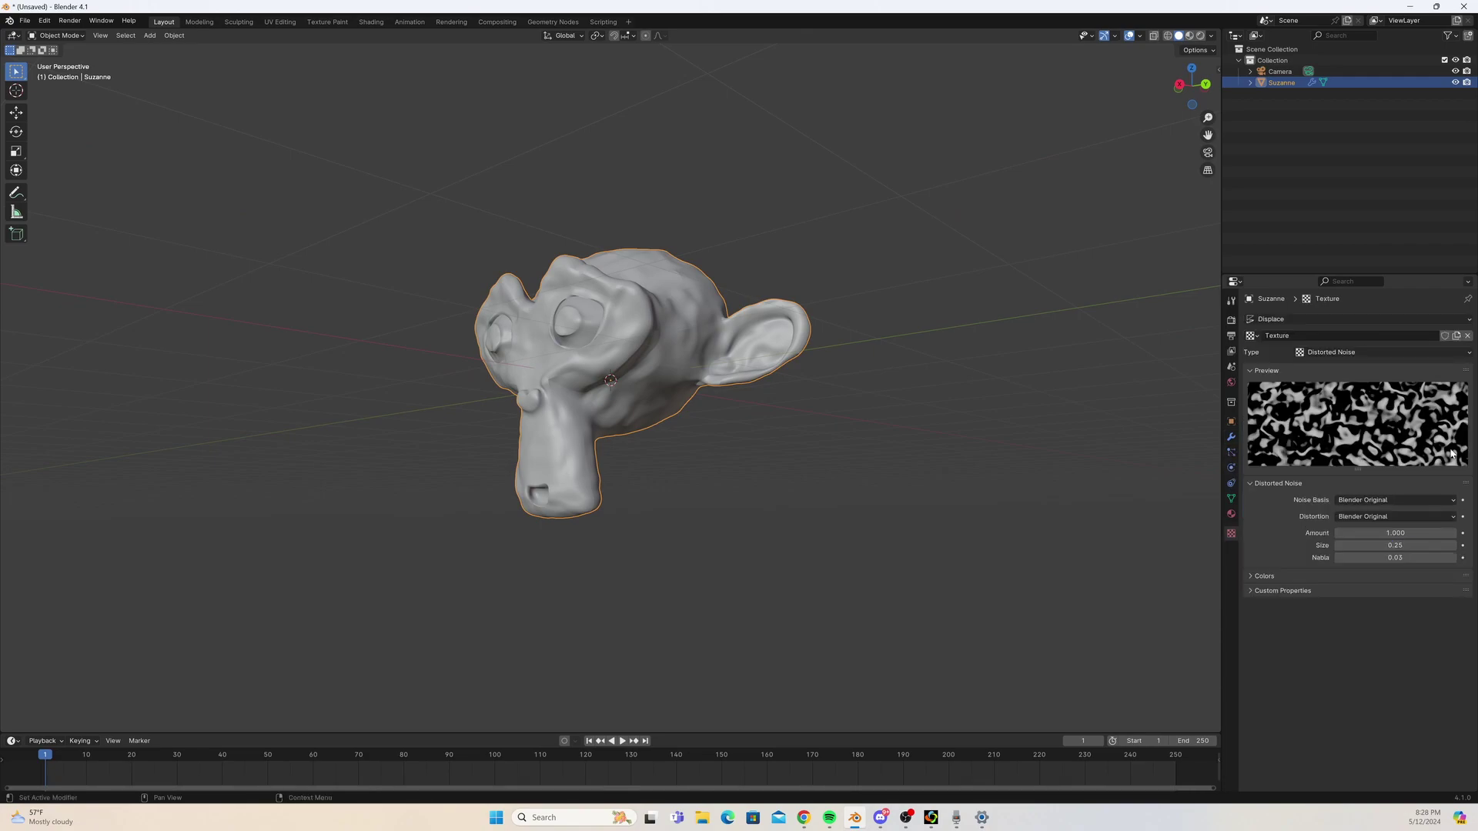
pyautogui.click(1411, 531)
# Confirm the noise Amount and add a second Subdivision Surface after the Displace modifier.
pyautogui.press('Return')
pyautogui.click(1407, 546)
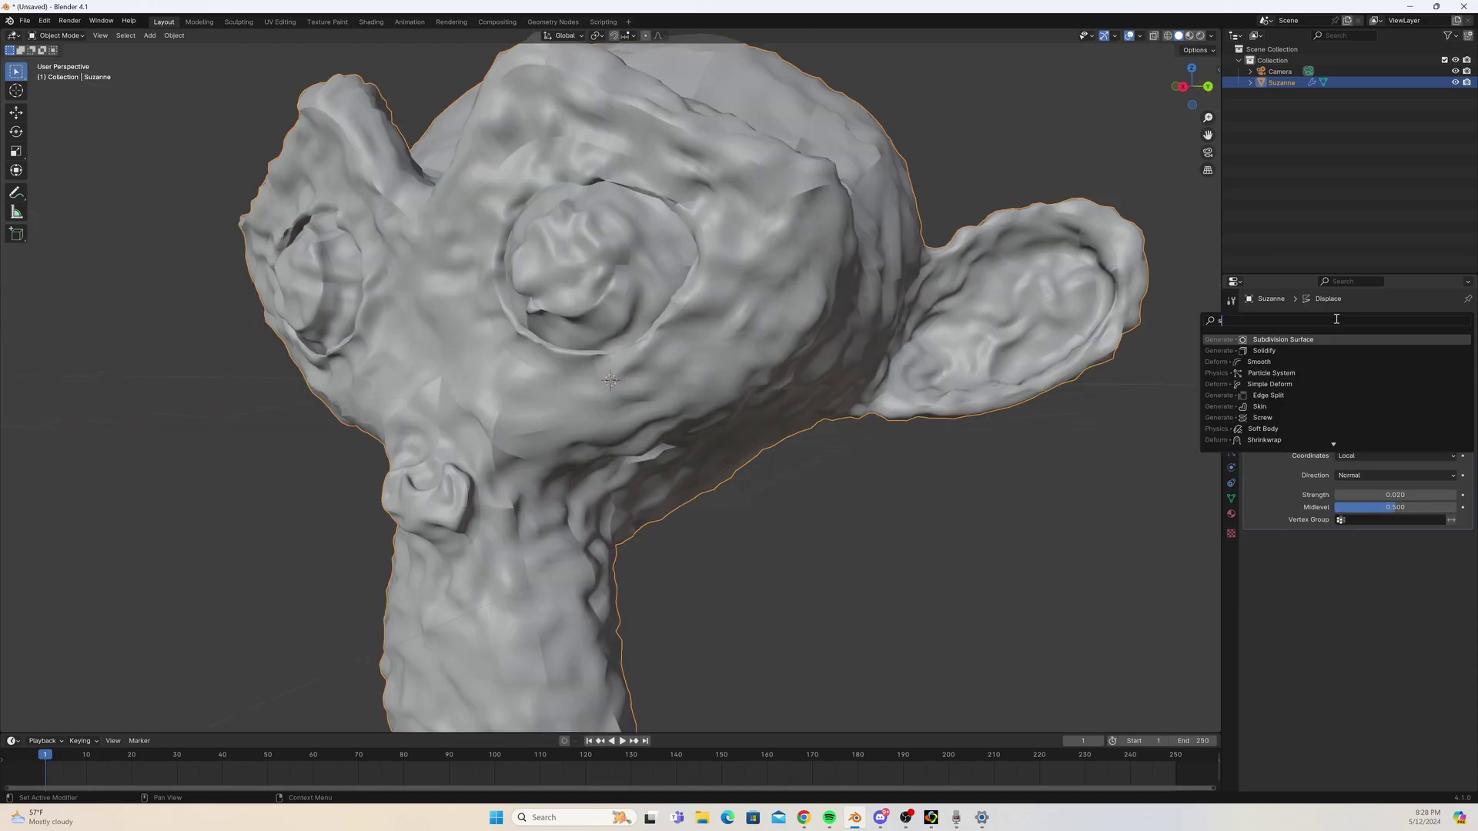
pyautogui.write('sub')
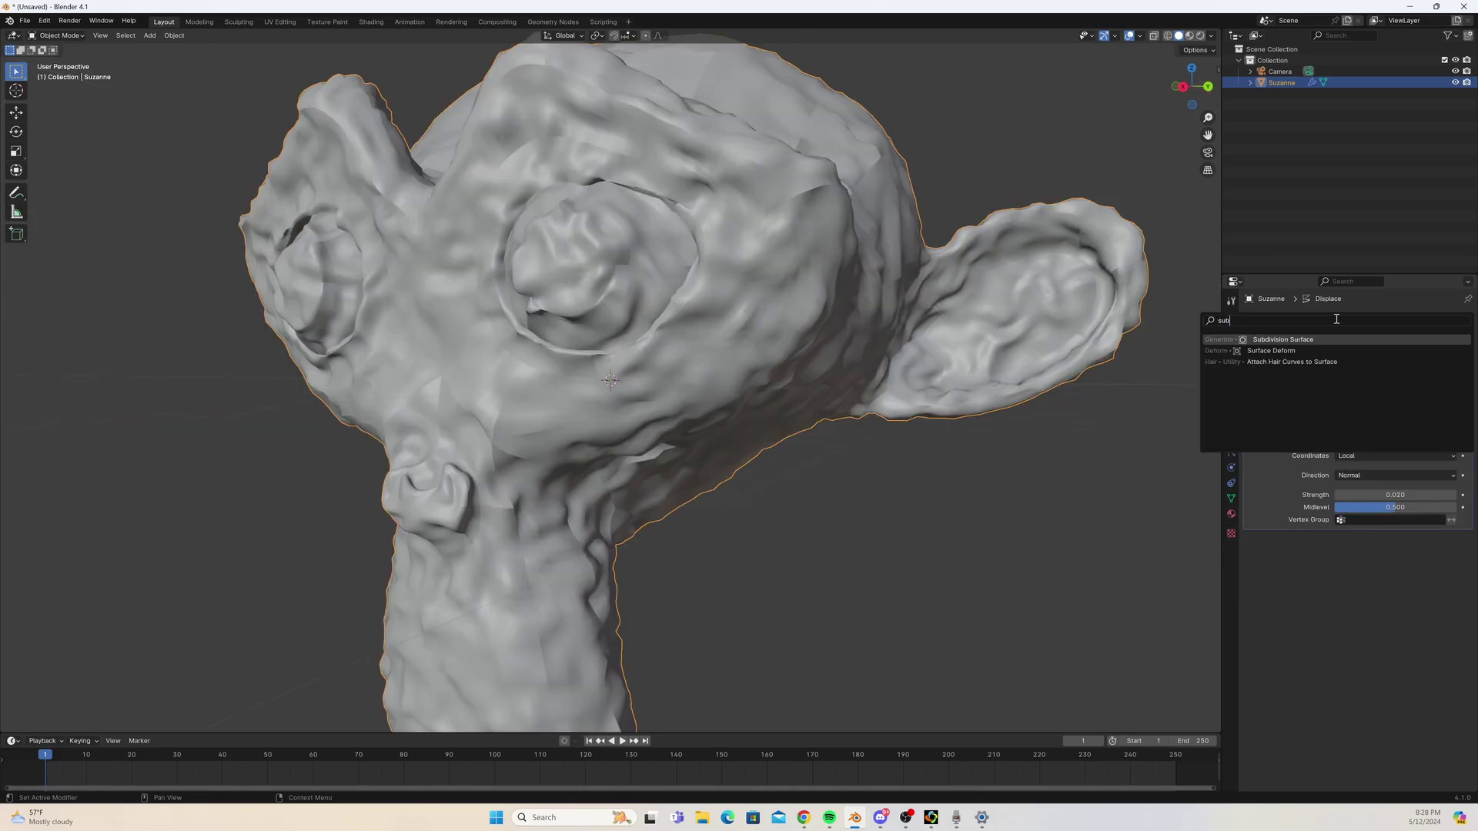
pyautogui.press('Return')
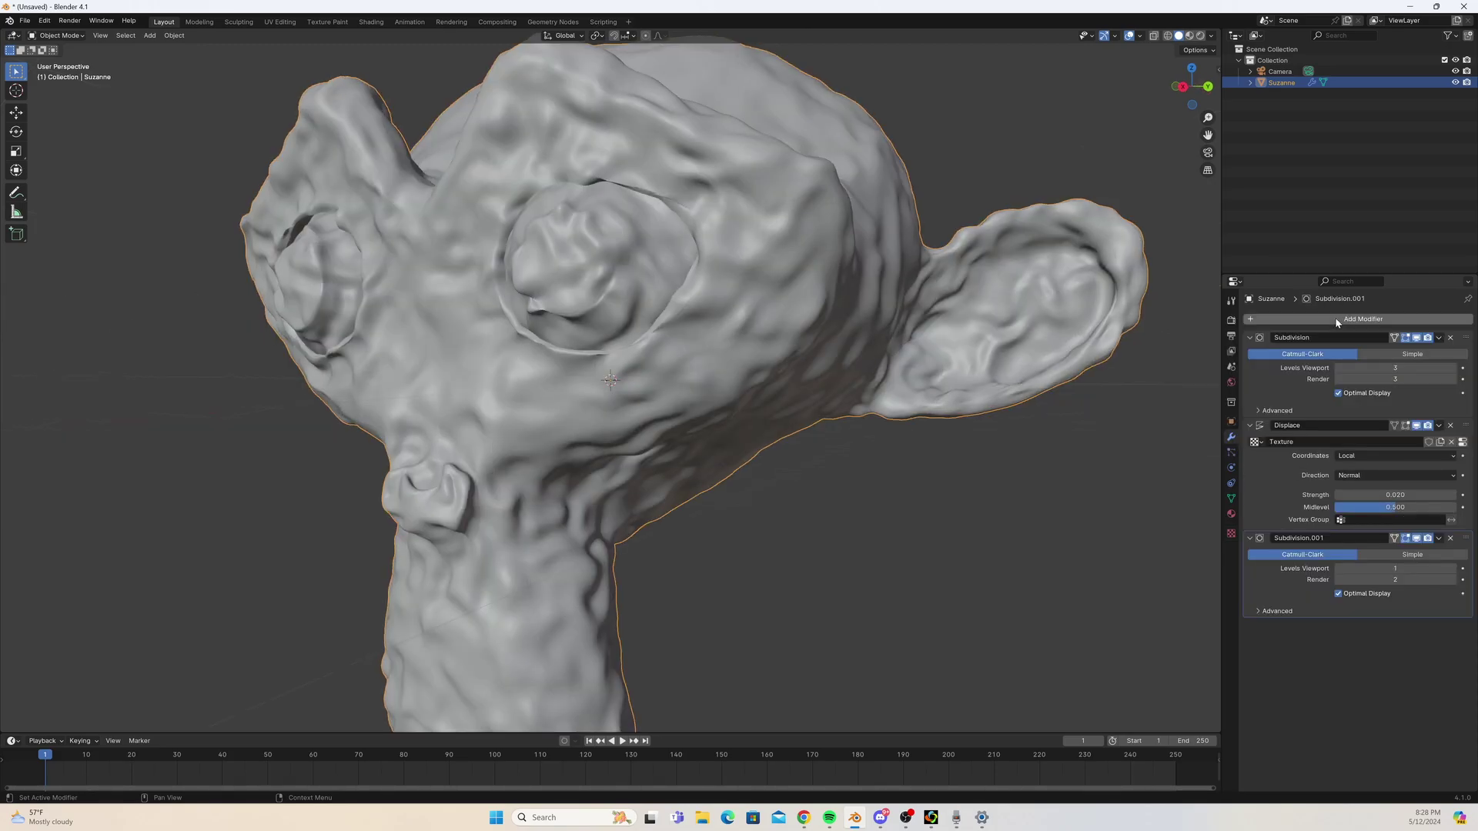
pyautogui.moveTo(914, 191); pyautogui.dragTo(645, 283, button='middle')
pyautogui.scroll(-5, 736, 276)
pyautogui.scroll(5, 805, 244)
# Compare with the second subdivision hidden and shown, then set its viewport level to 2.
pyautogui.click(1415, 538)
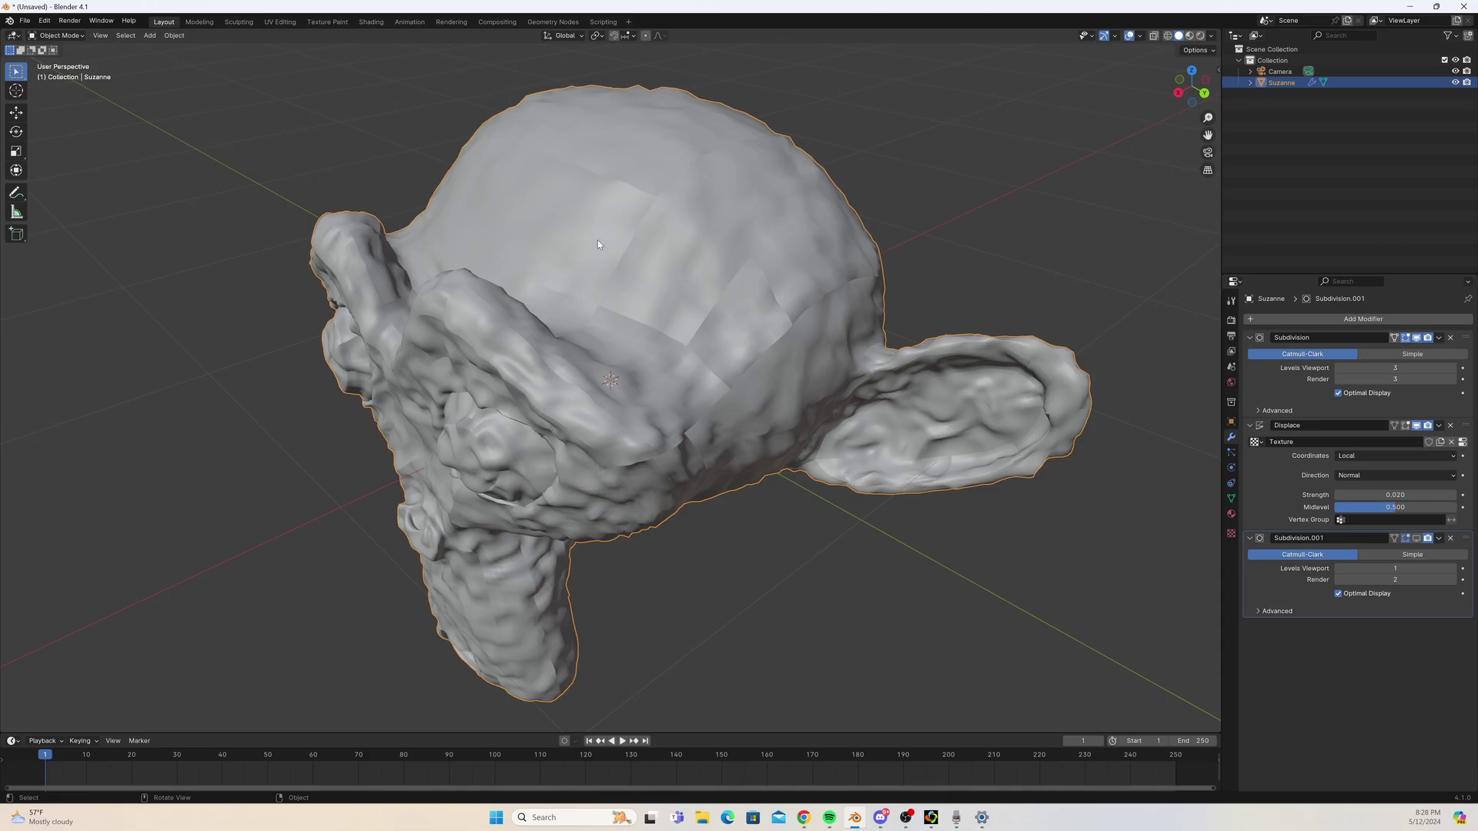
pyautogui.moveTo(597, 240); pyautogui.dragTo(639, 260, button='middle')
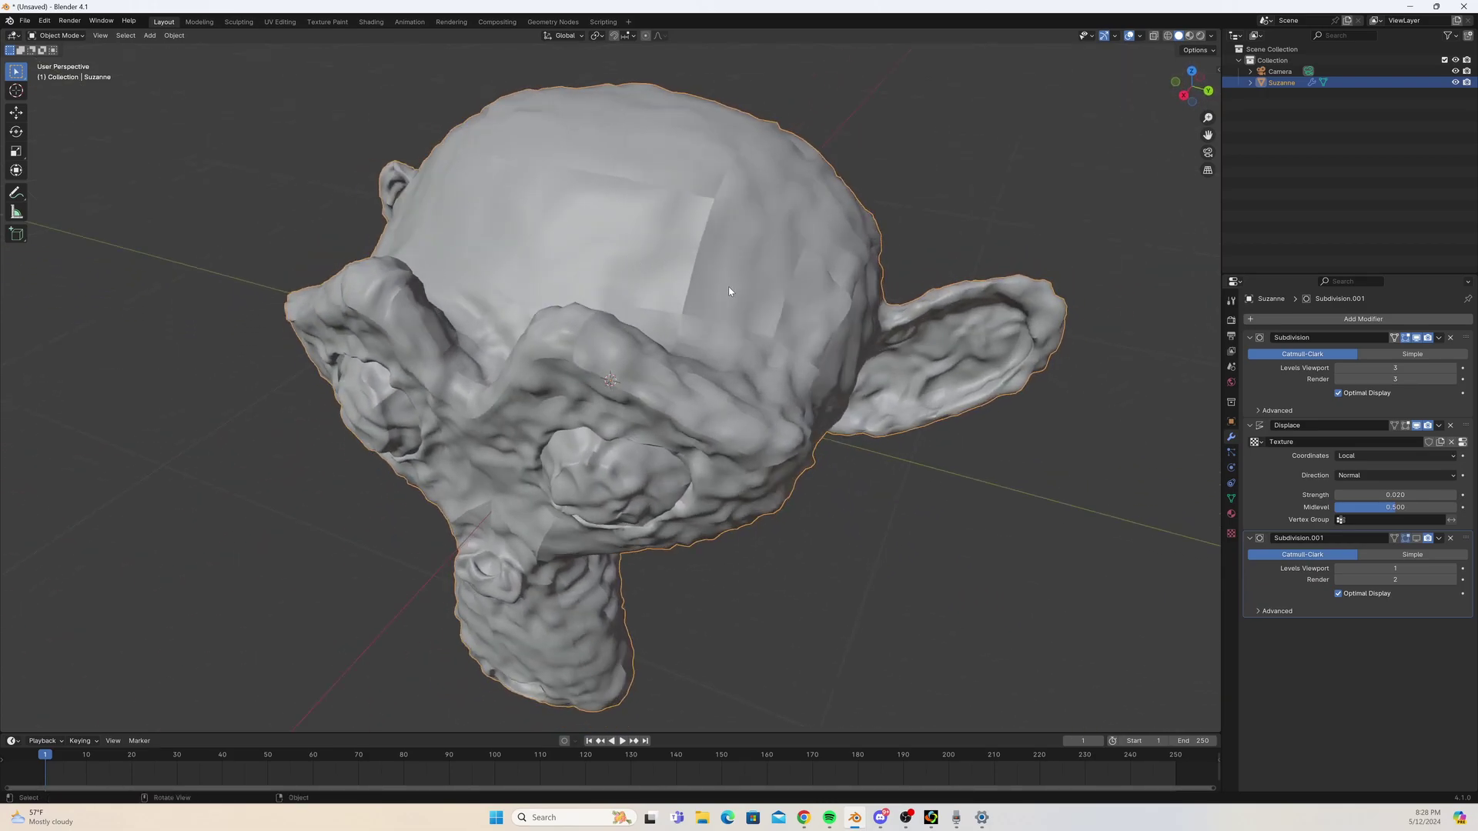
pyautogui.click(1418, 539)
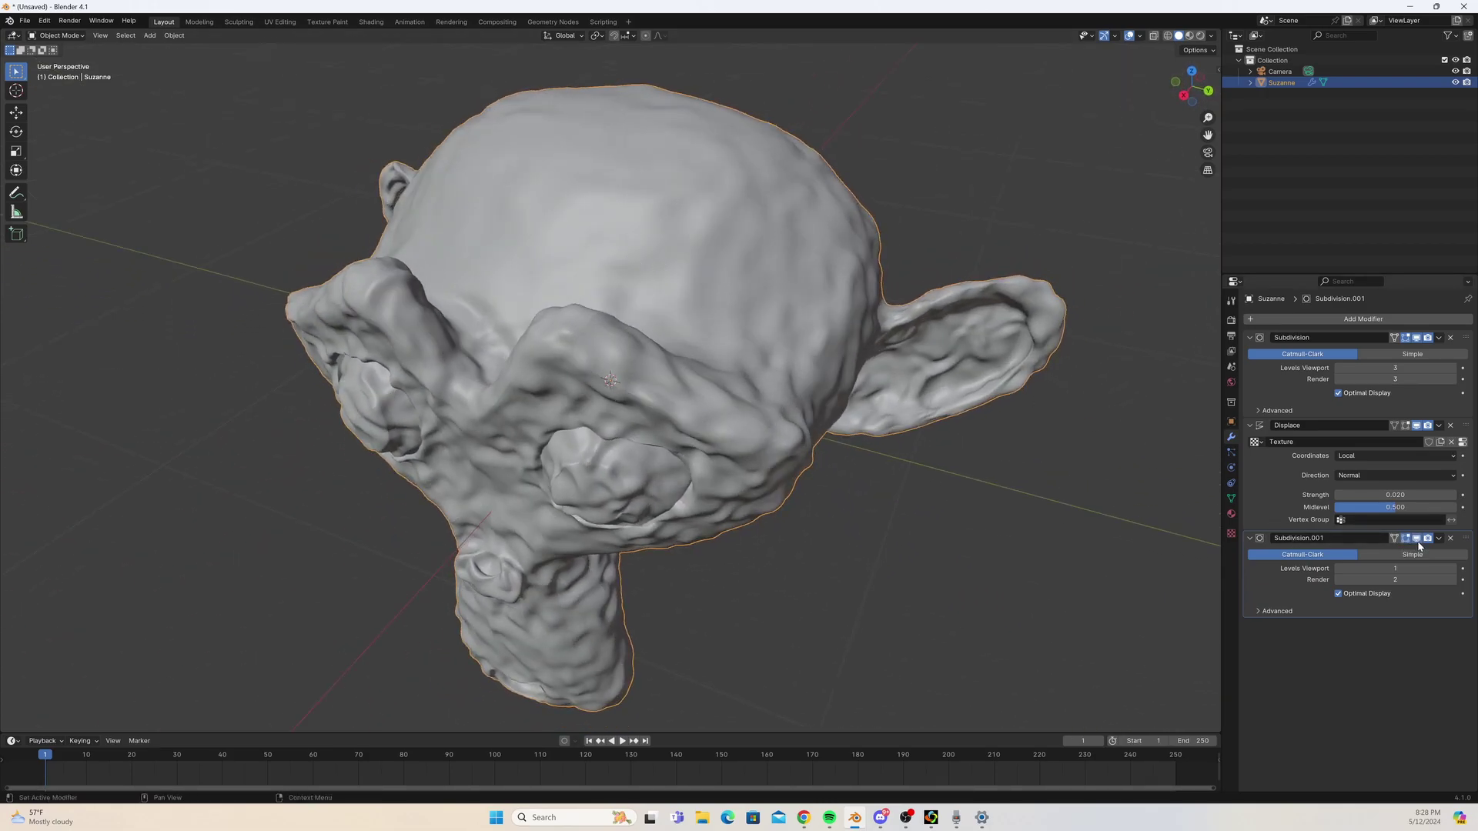
pyautogui.moveTo(1393, 580); pyautogui.dragTo(1405, 572)
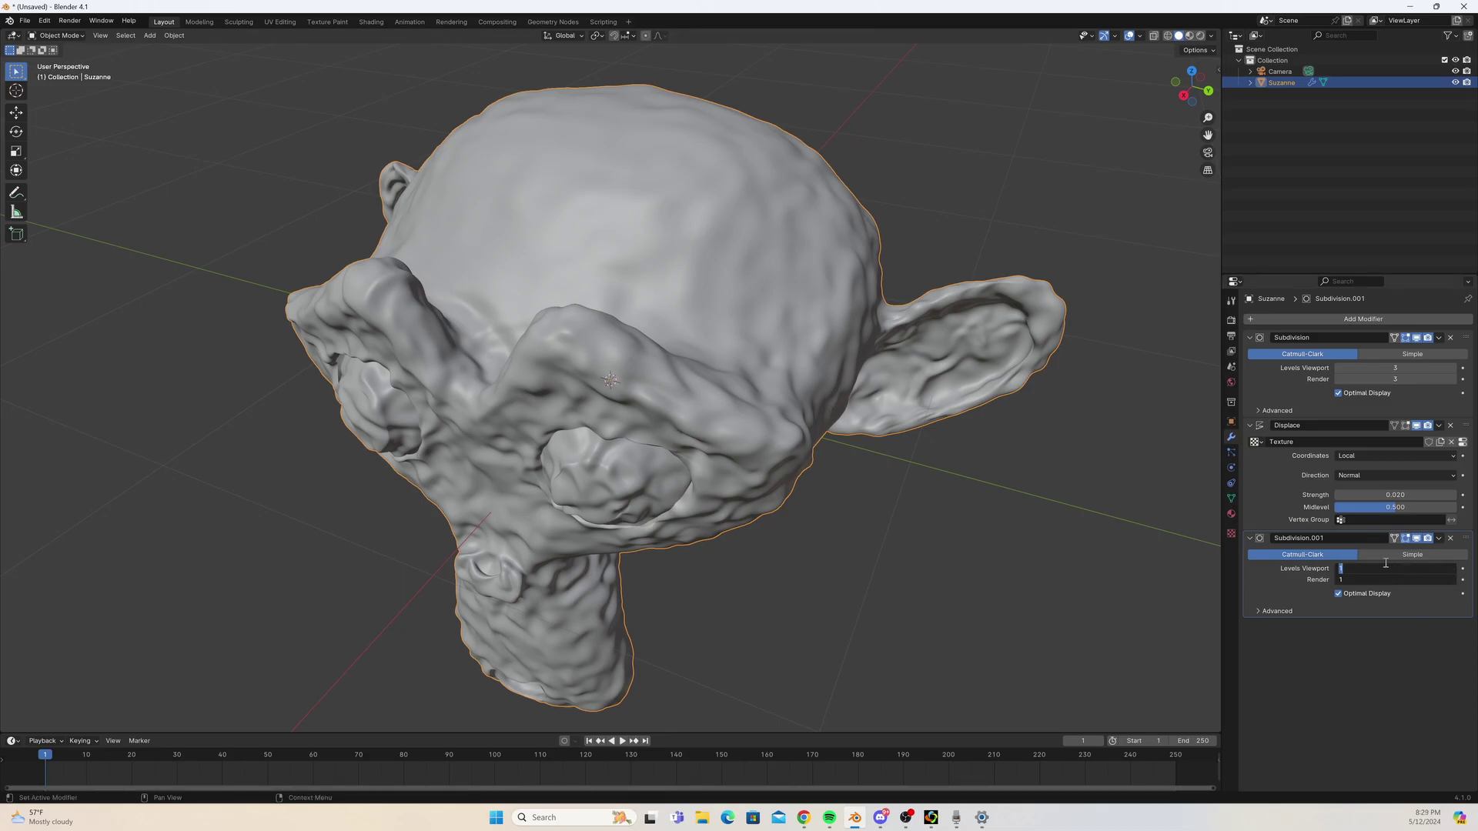
pyautogui.write('2')
pyautogui.press('Return')
pyautogui.moveTo(866, 514); pyautogui.dragTo(809, 335, button='middle')
# Switch the render engine to Cycles using GPU Compute.
pyautogui.click(1231, 319)
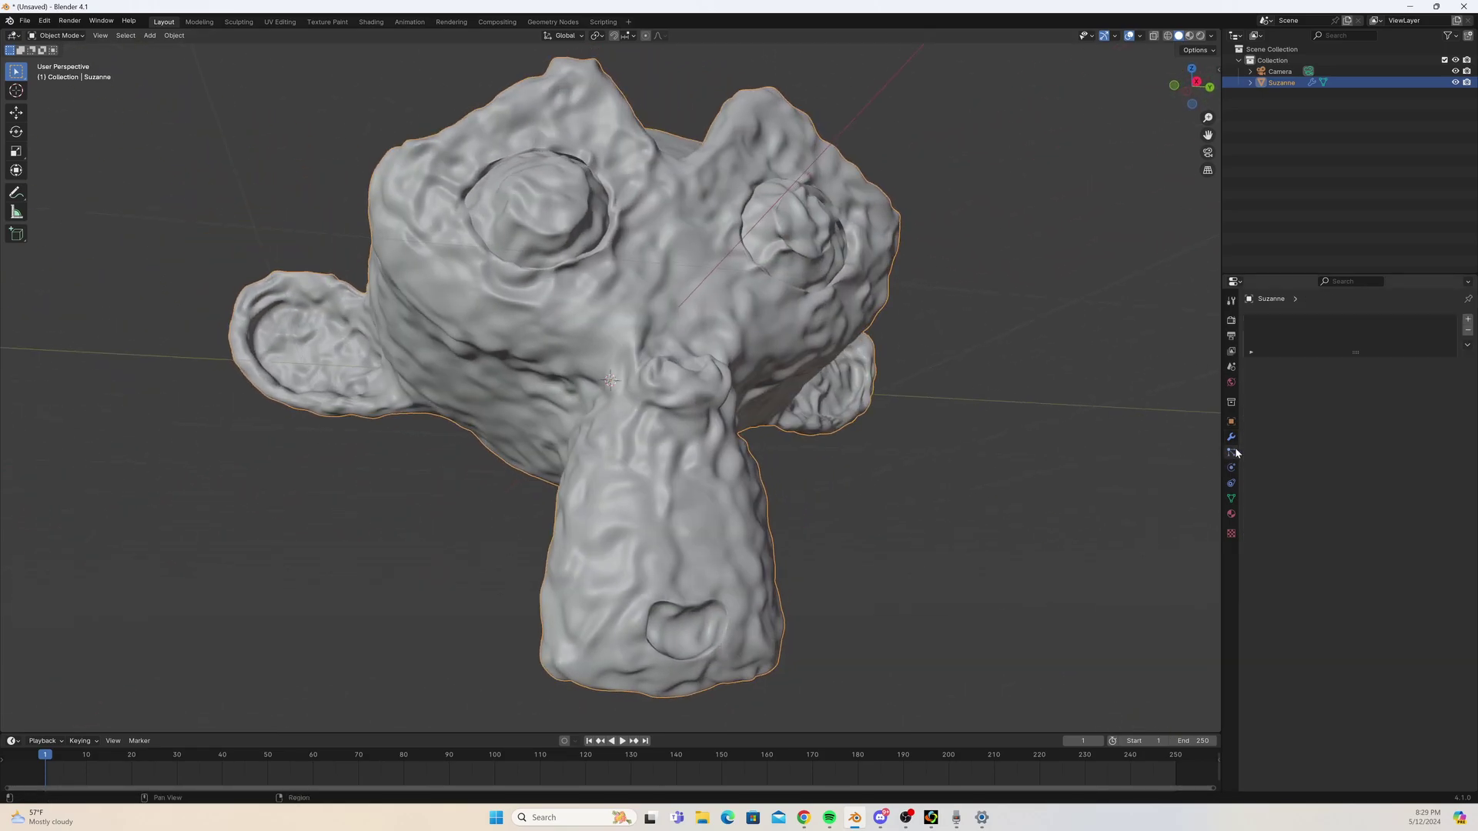
pyautogui.click(1394, 318)
pyautogui.click(1379, 356)
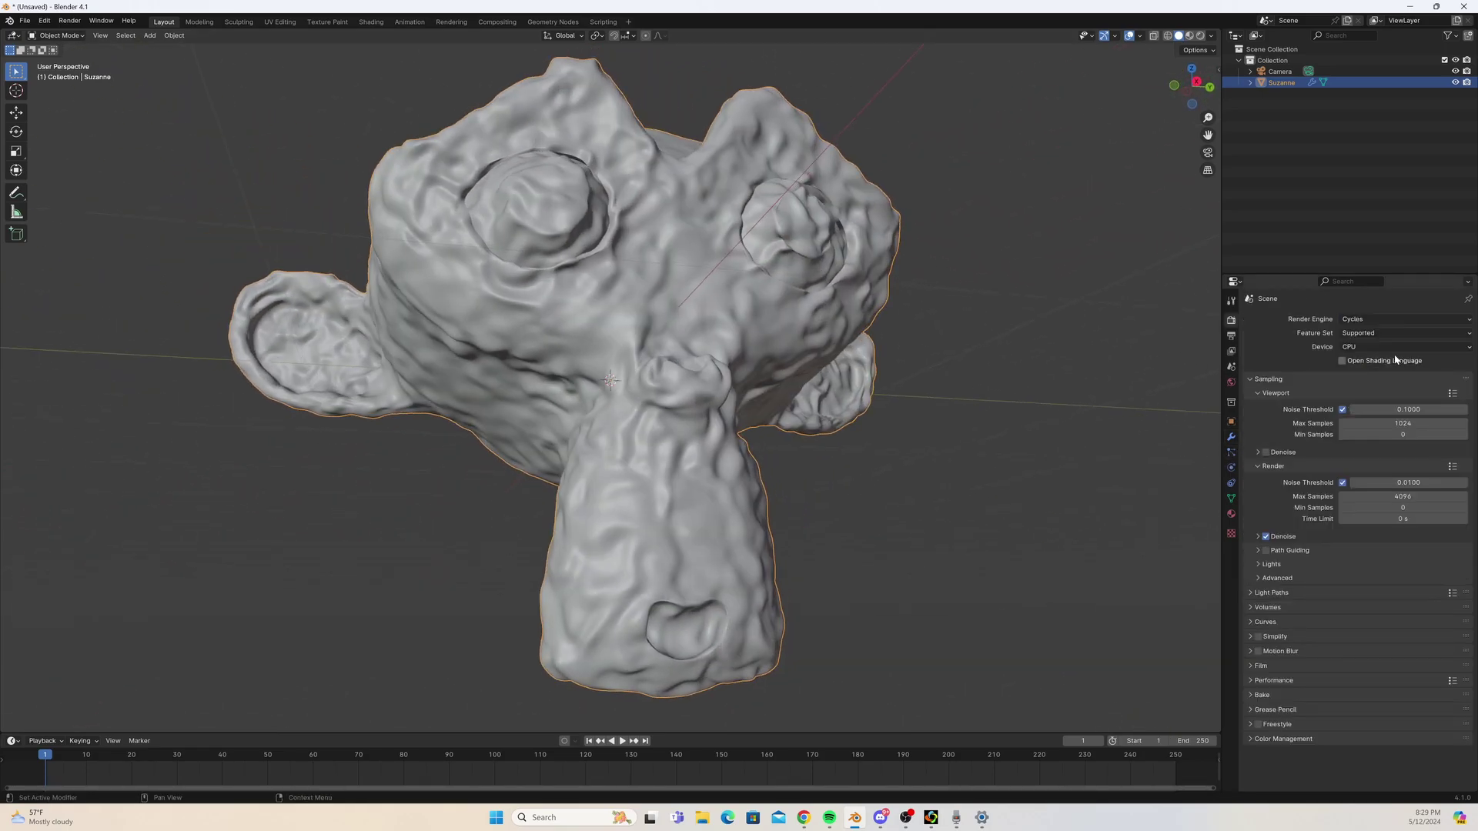
pyautogui.click(1398, 347)
pyautogui.click(1381, 373)
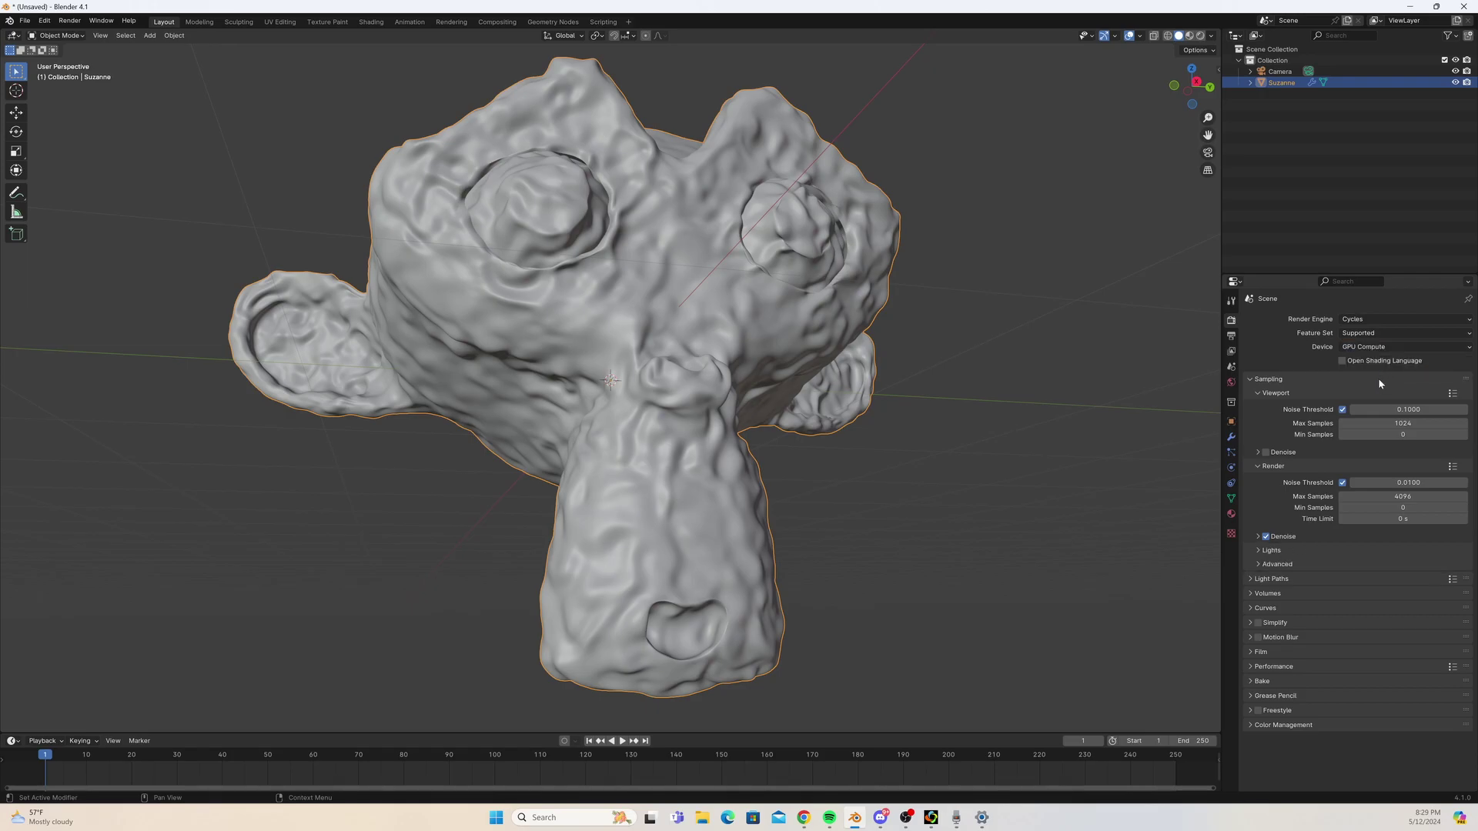
# Set the bake type to Normal with Object space.
pyautogui.click(1386, 695)
pyautogui.scroll(-3, 1395, 671)
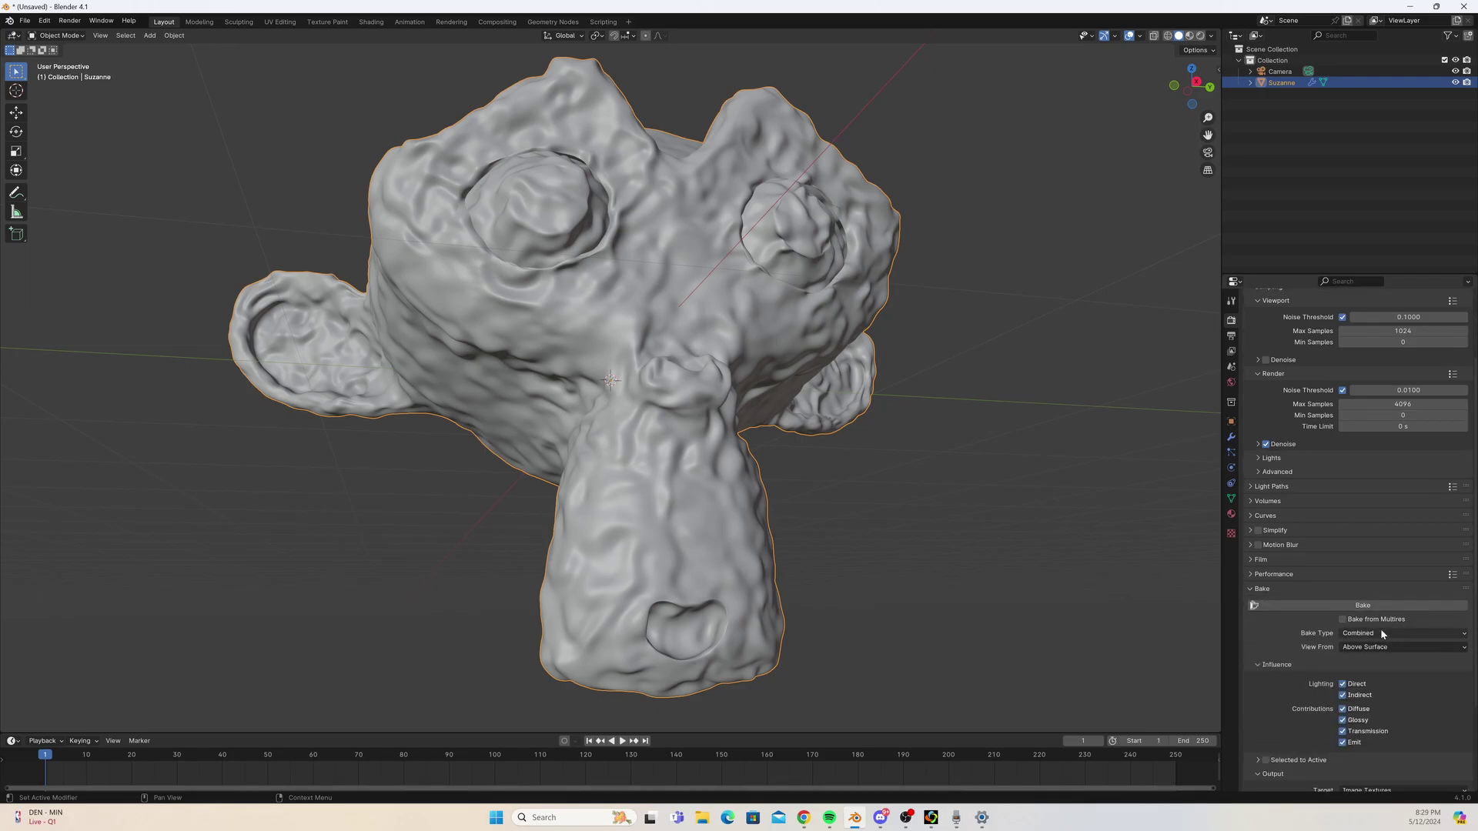
pyautogui.click(1385, 635)
pyautogui.click(1370, 695)
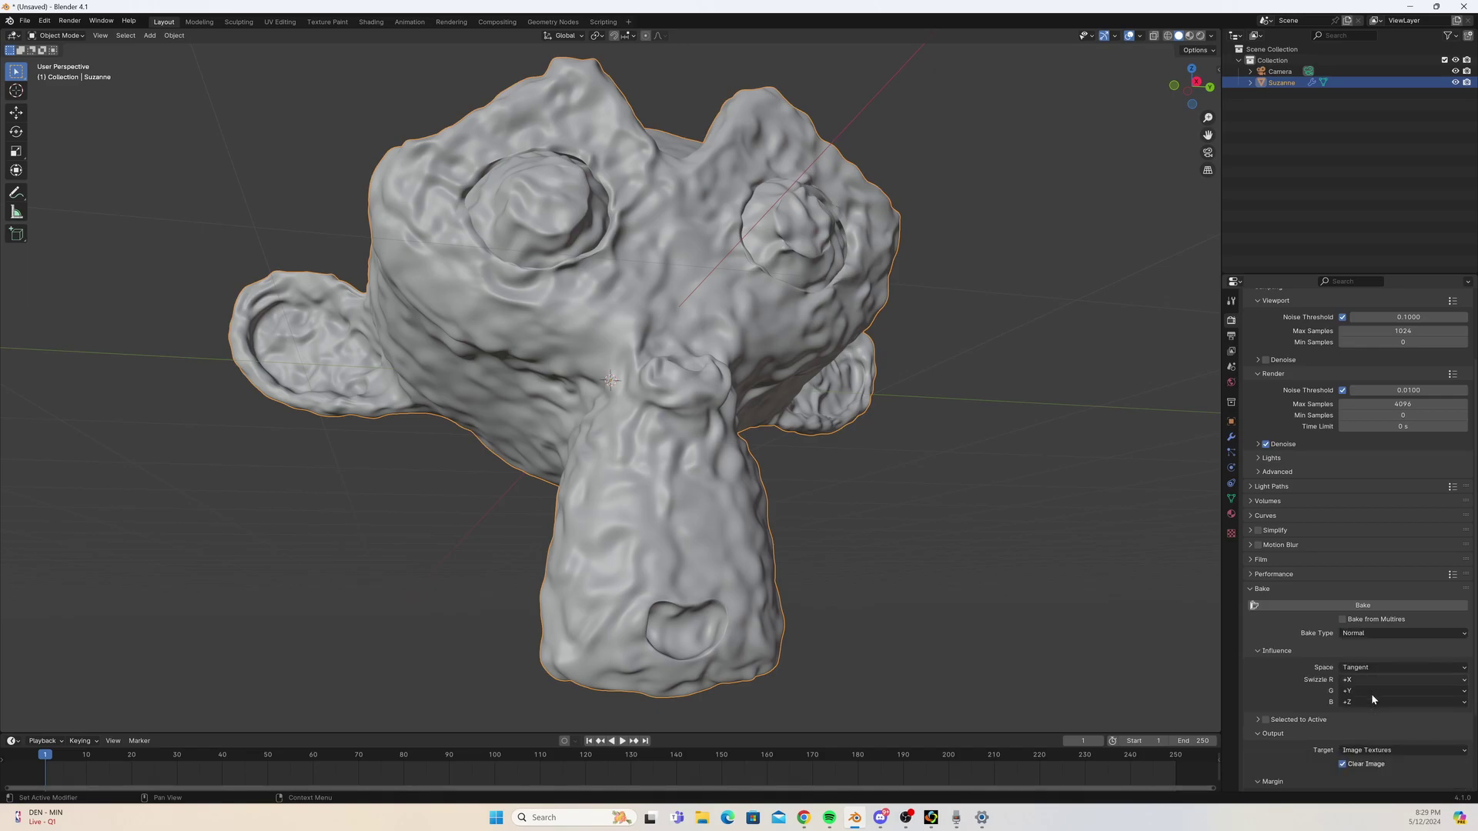
pyautogui.click(1374, 667)
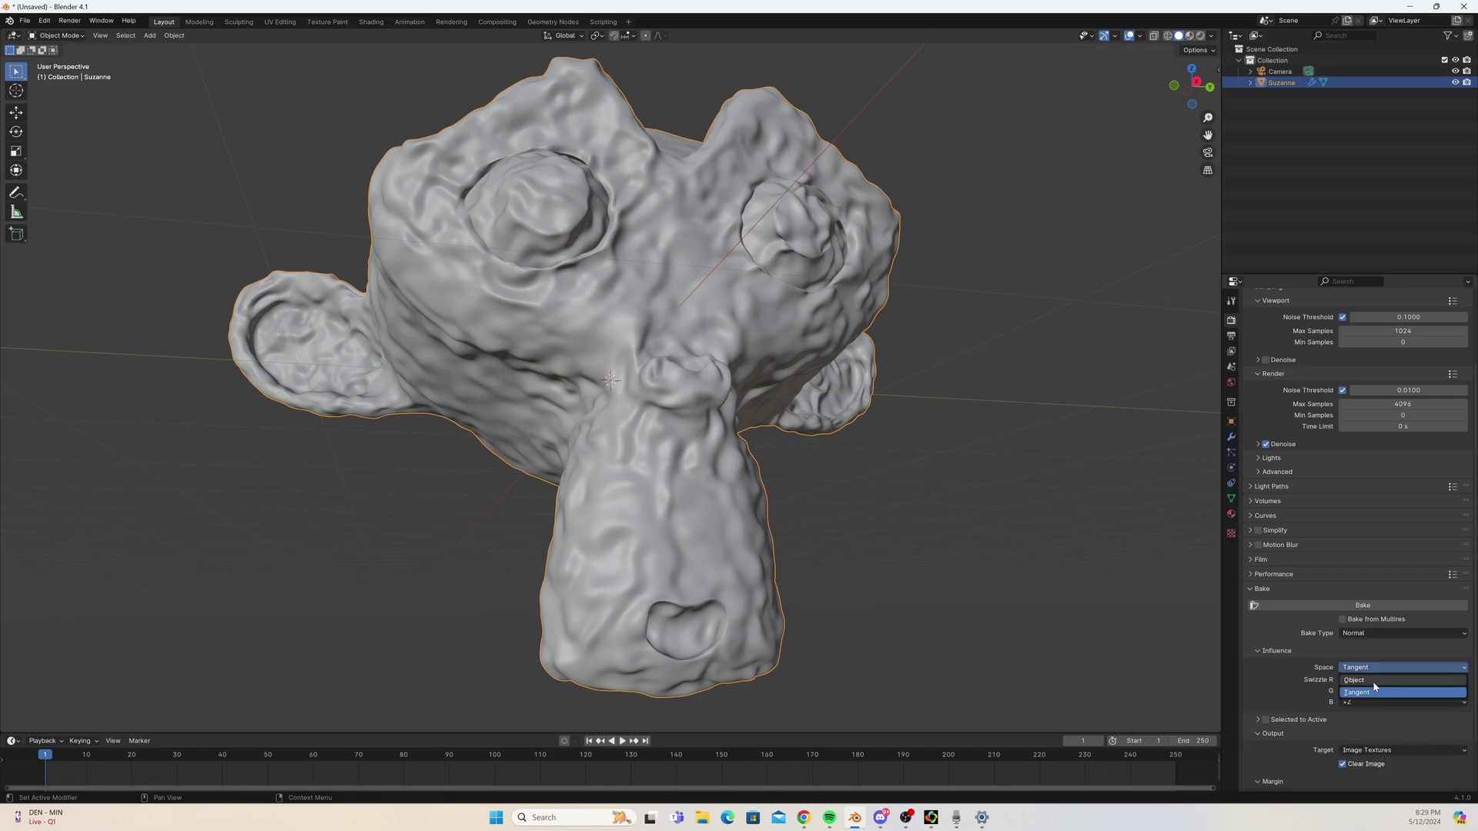
pyautogui.click(1373, 680)
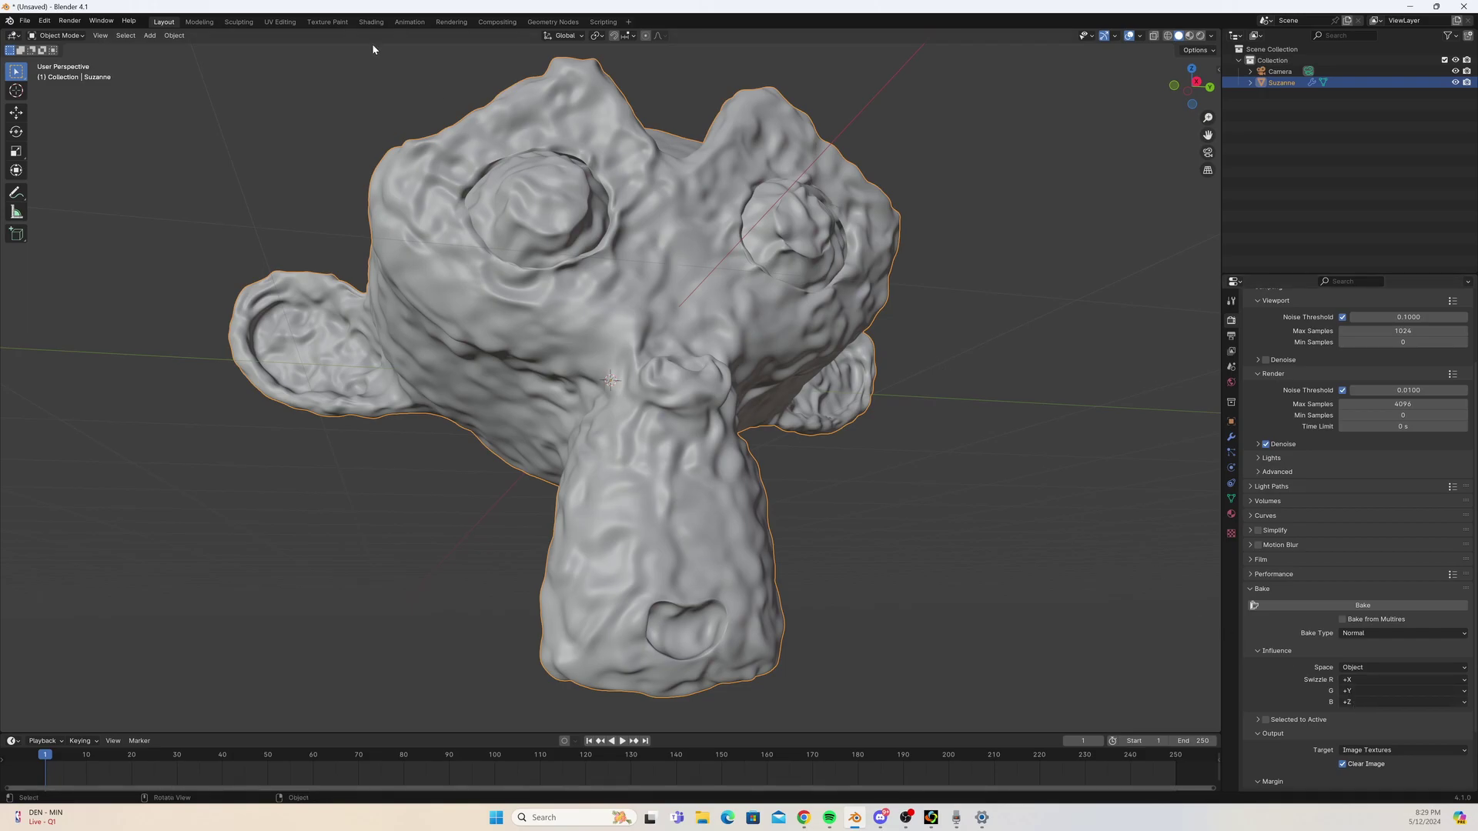
# In the Shading workspace, give Suzanne a new material with an Image Texture node.
pyautogui.click(372, 22)
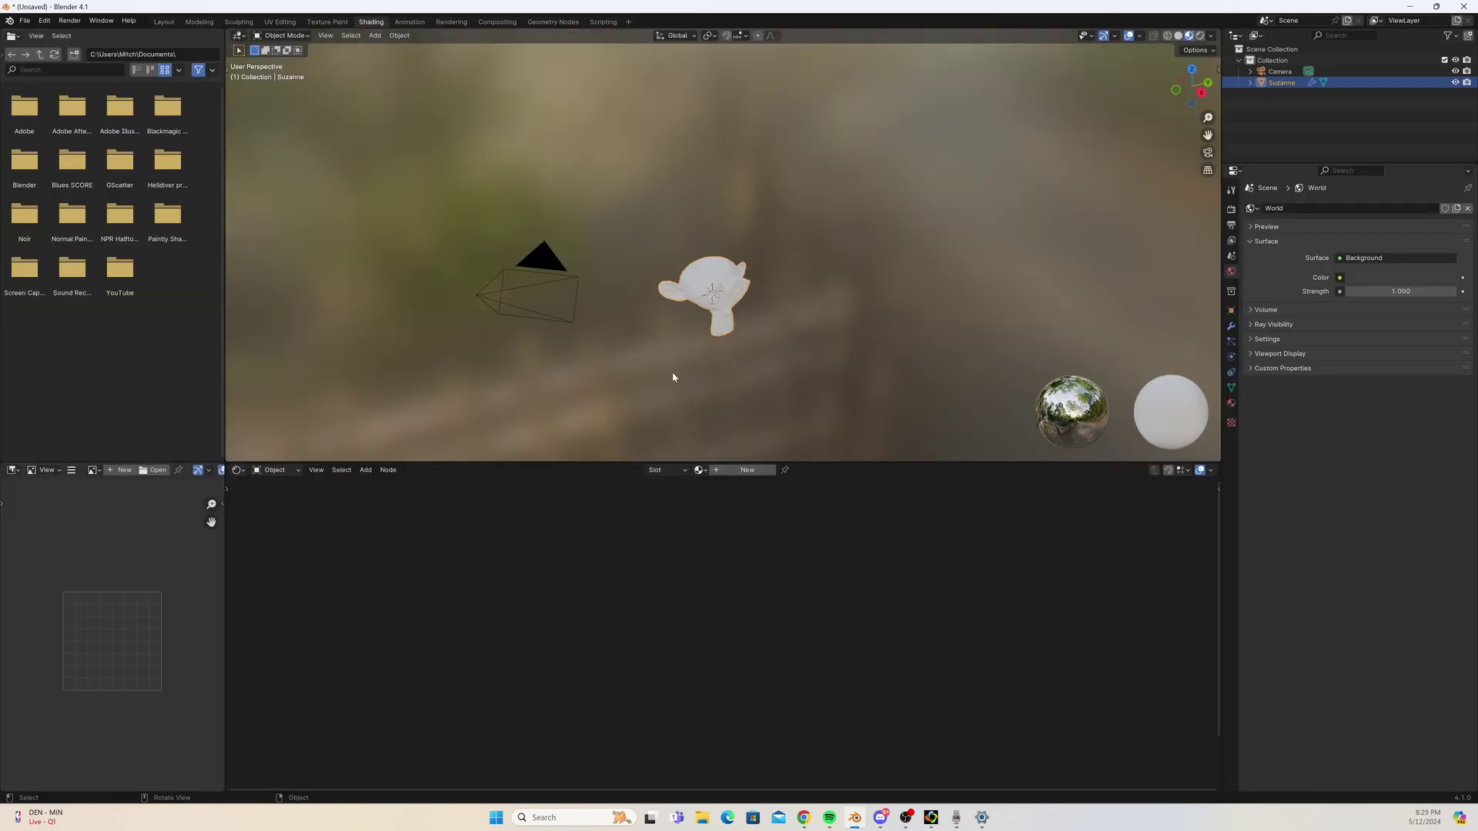
pyautogui.click(768, 471)
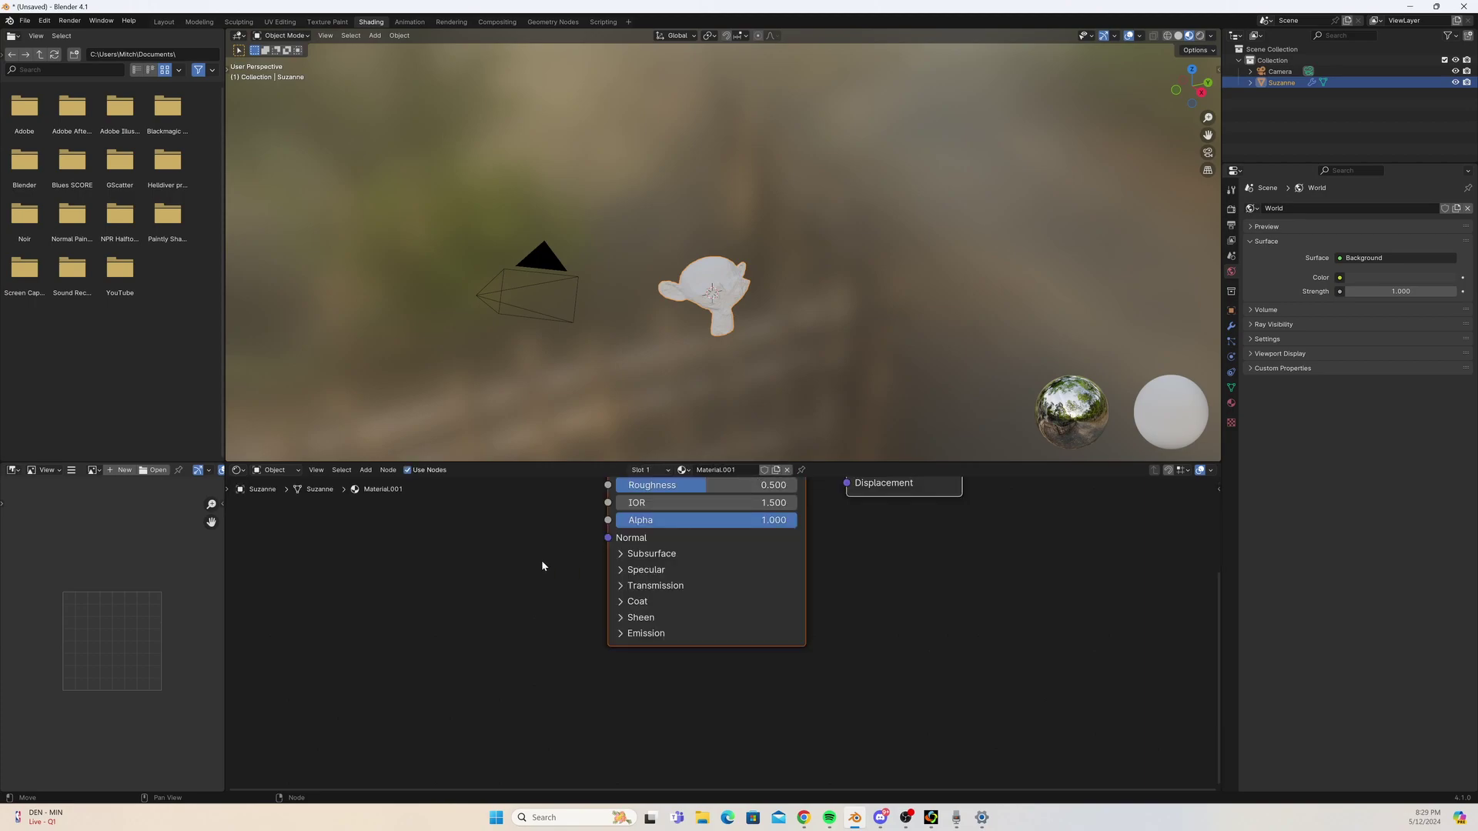
pyautogui.click(368, 470)
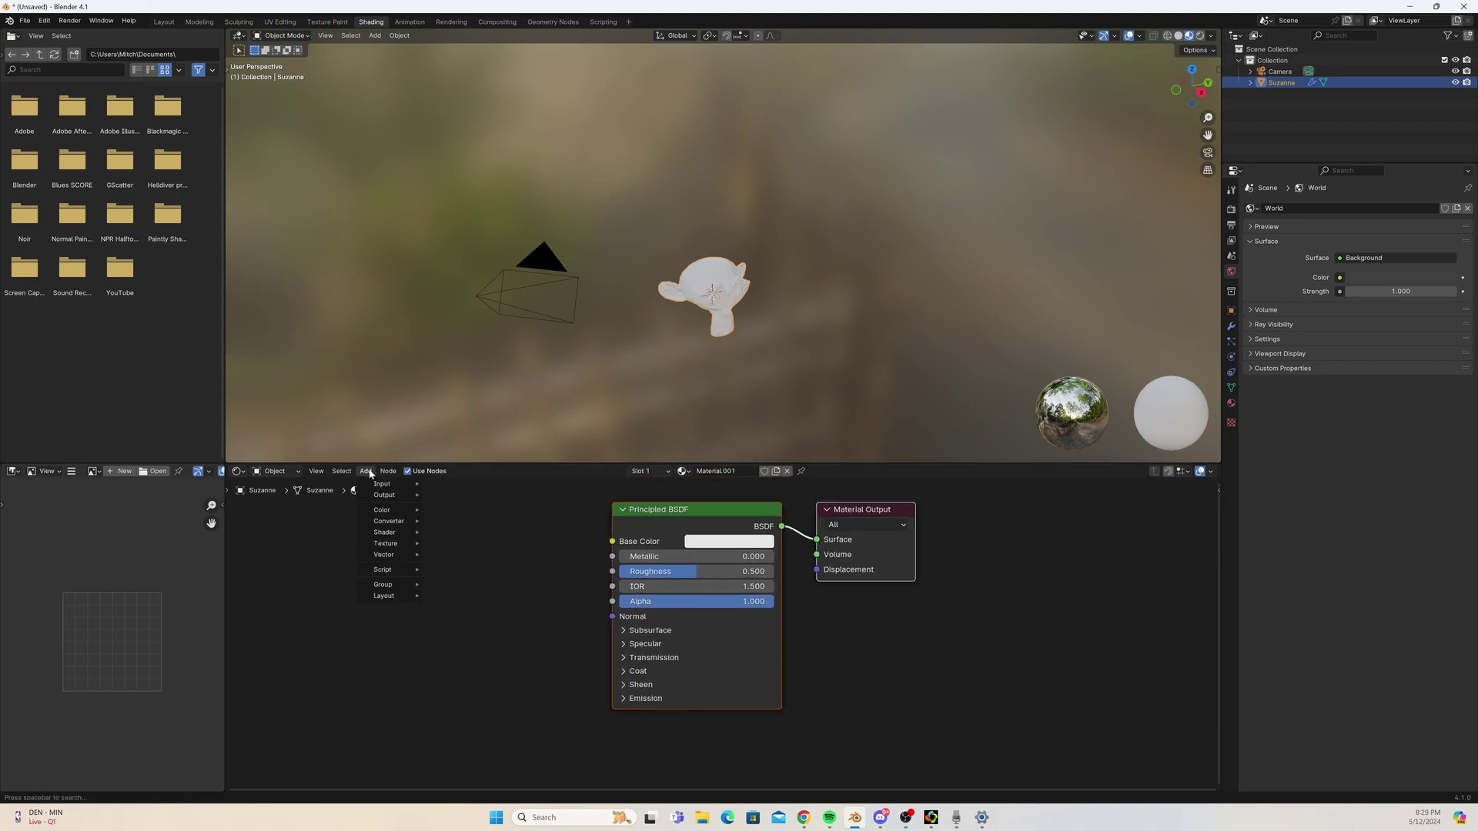
pyautogui.click(404, 537)
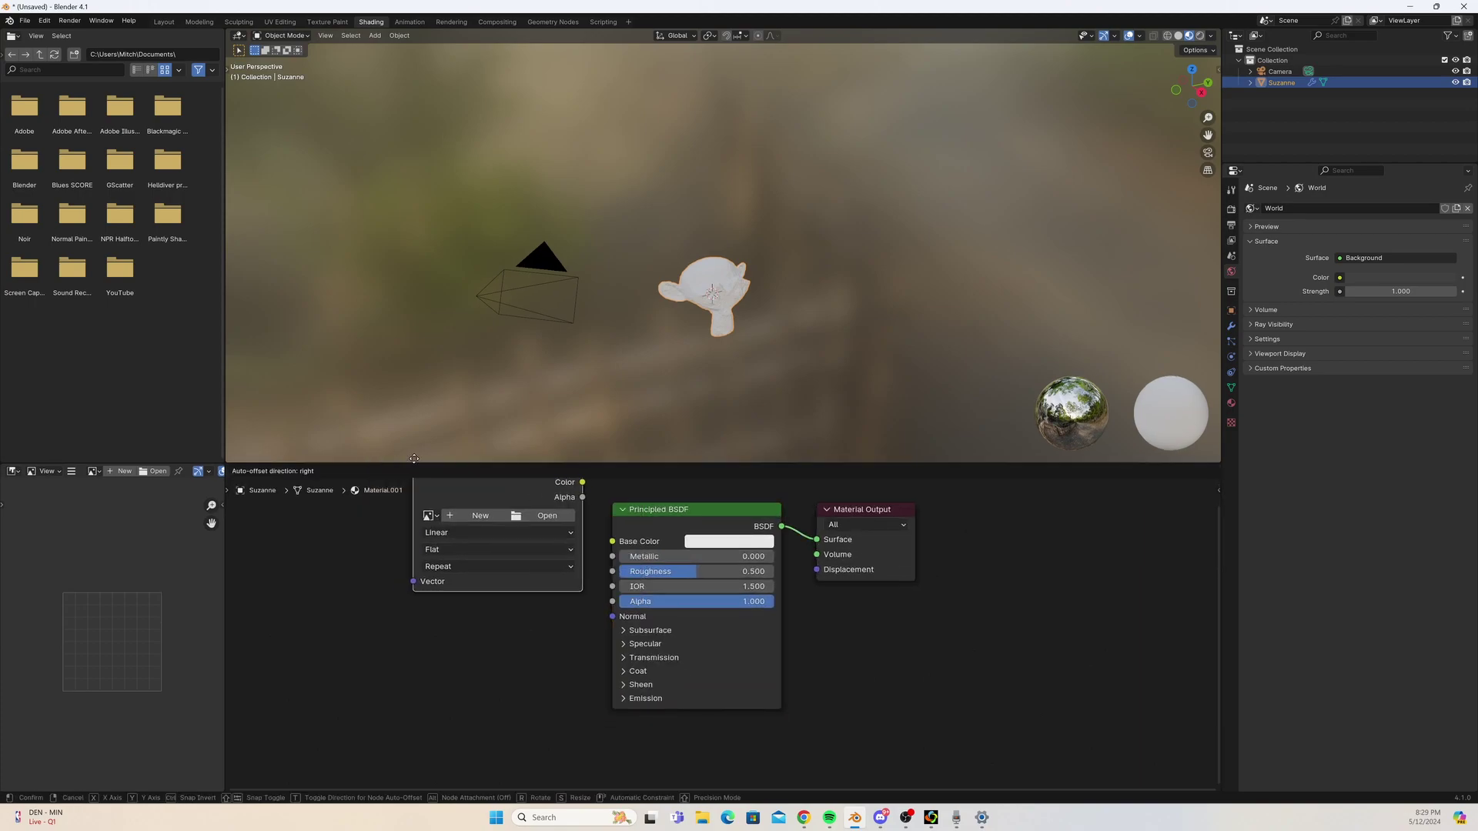
pyautogui.click(371, 550)
# Create a new 2048 × 2048 image named Noise in the Image Texture node.
pyautogui.click(437, 607)
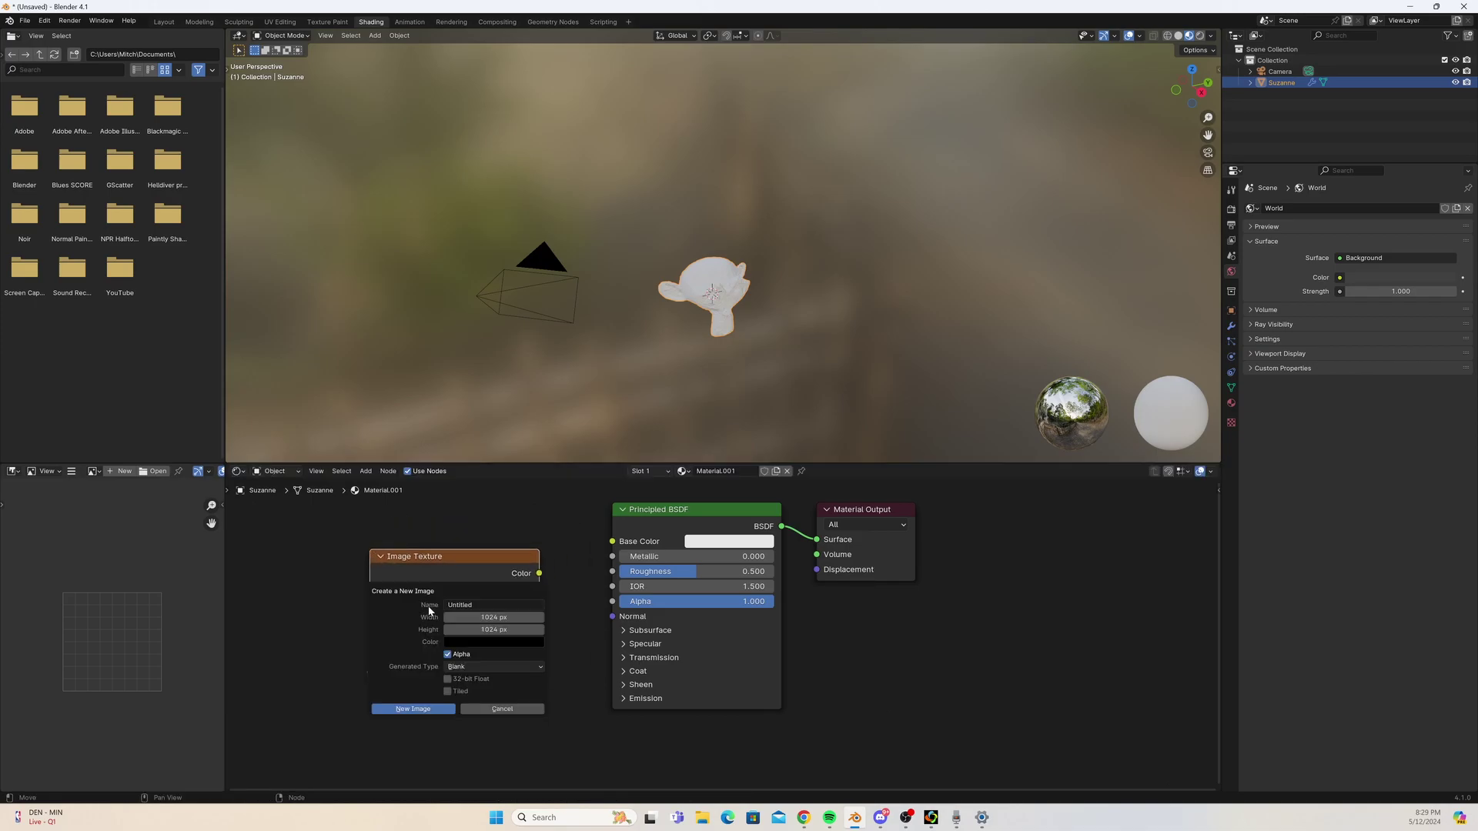
pyautogui.click(502, 602)
pyautogui.write('Noise')
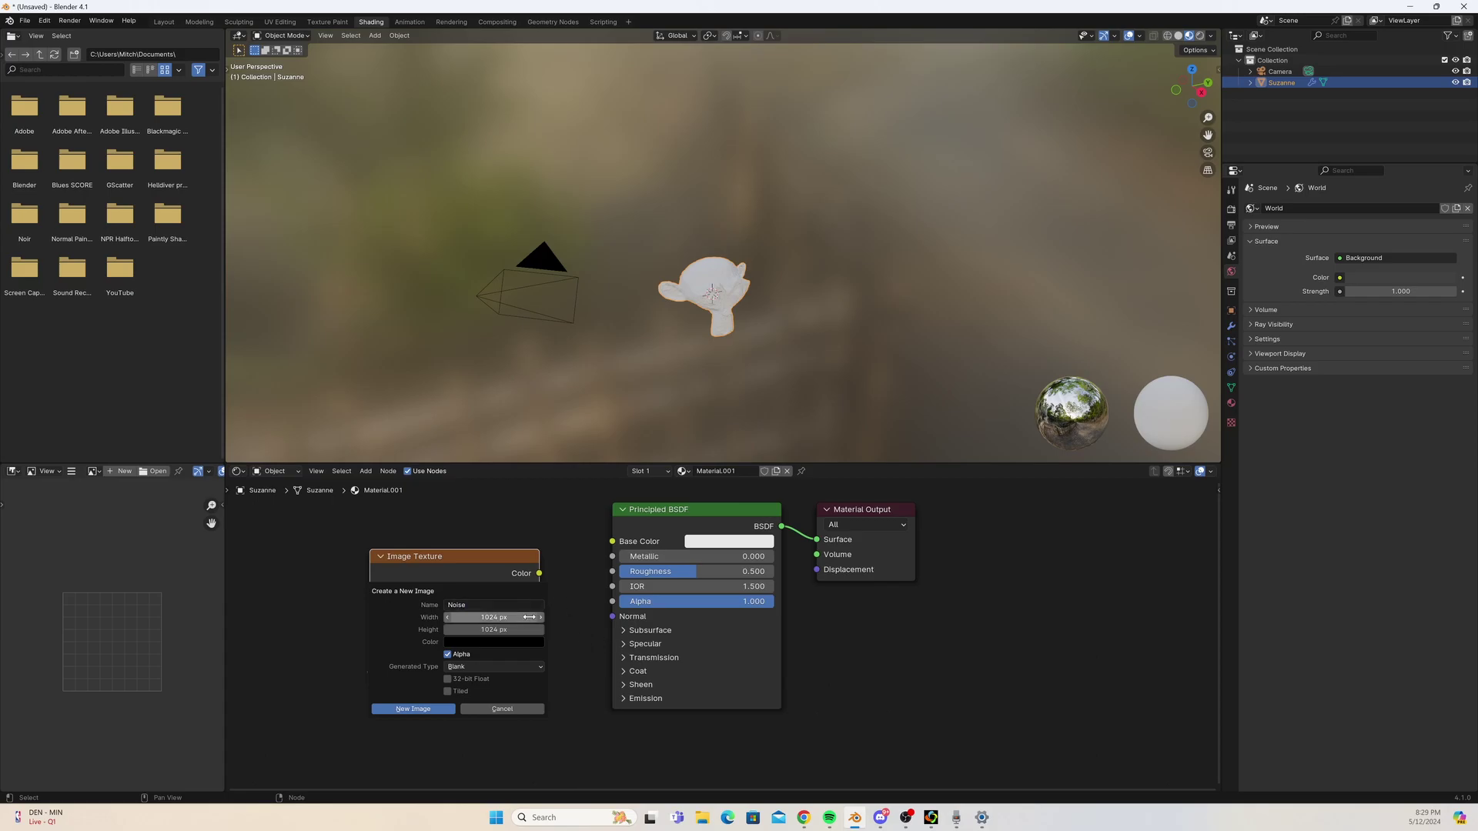
pyautogui.click(529, 619)
pyautogui.press('Left')
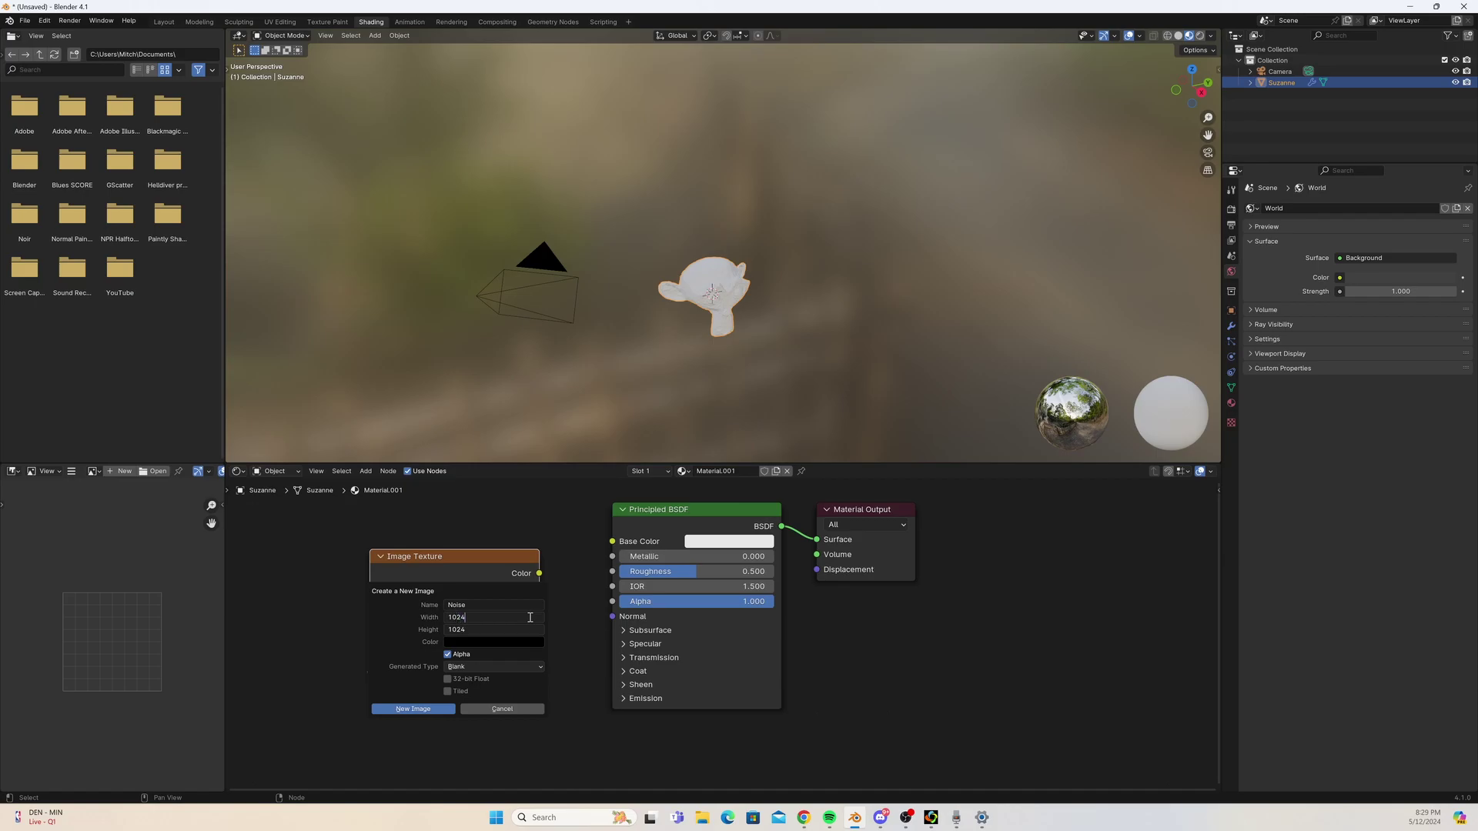
pyautogui.press('Return')
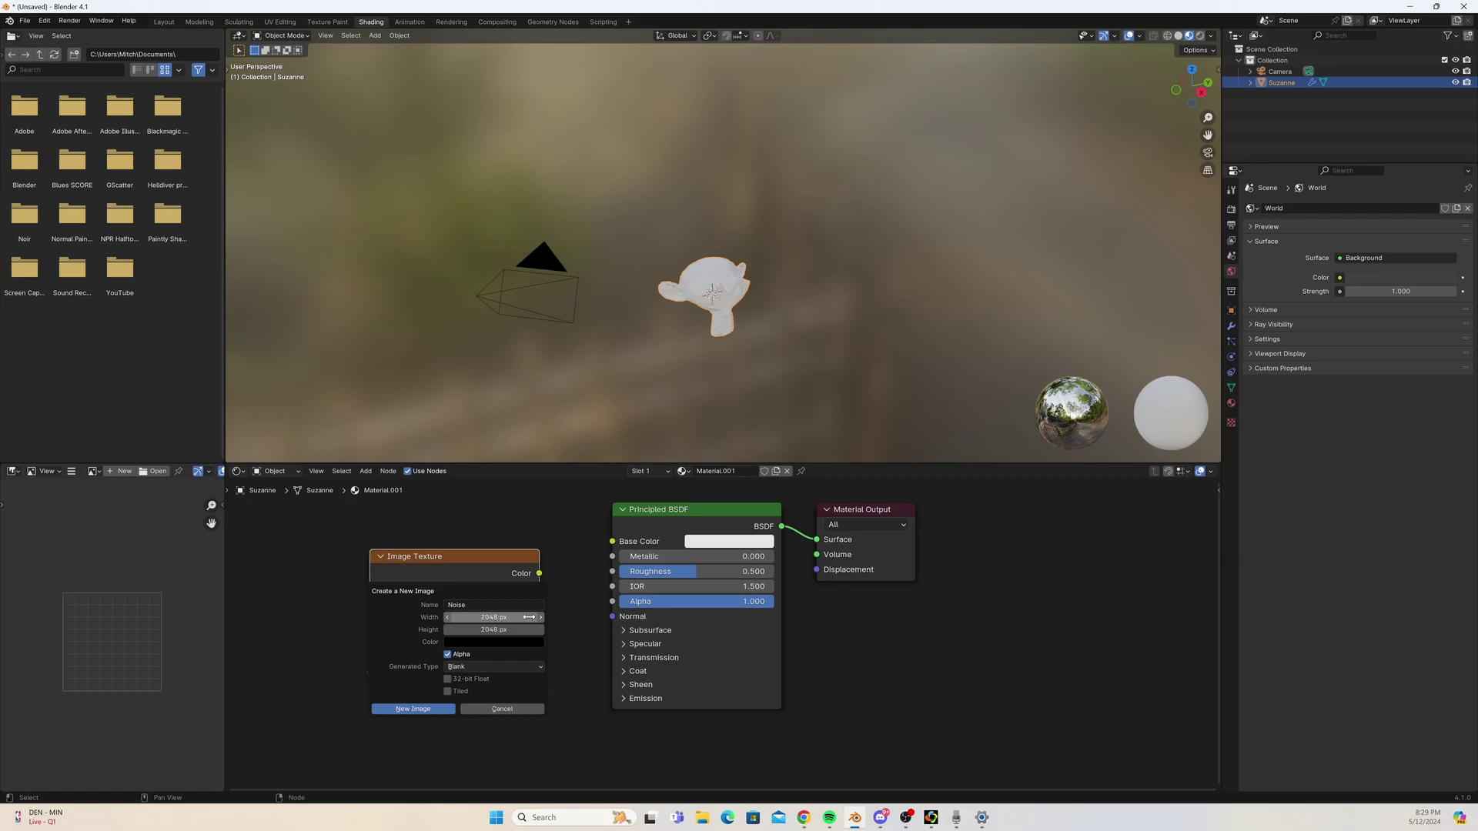
pyautogui.press('Return')
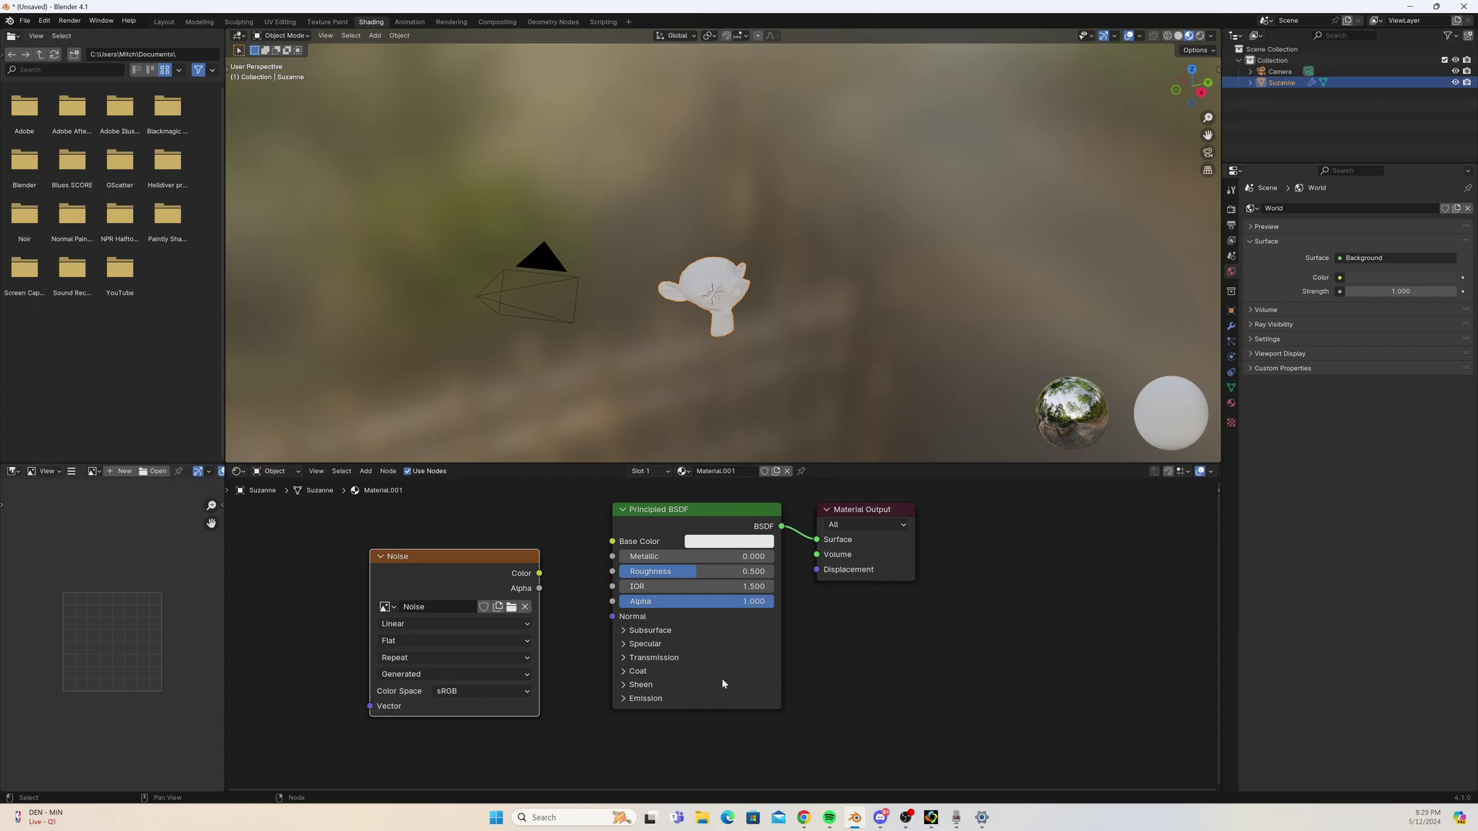
pyautogui.scroll(1, 545, 553)
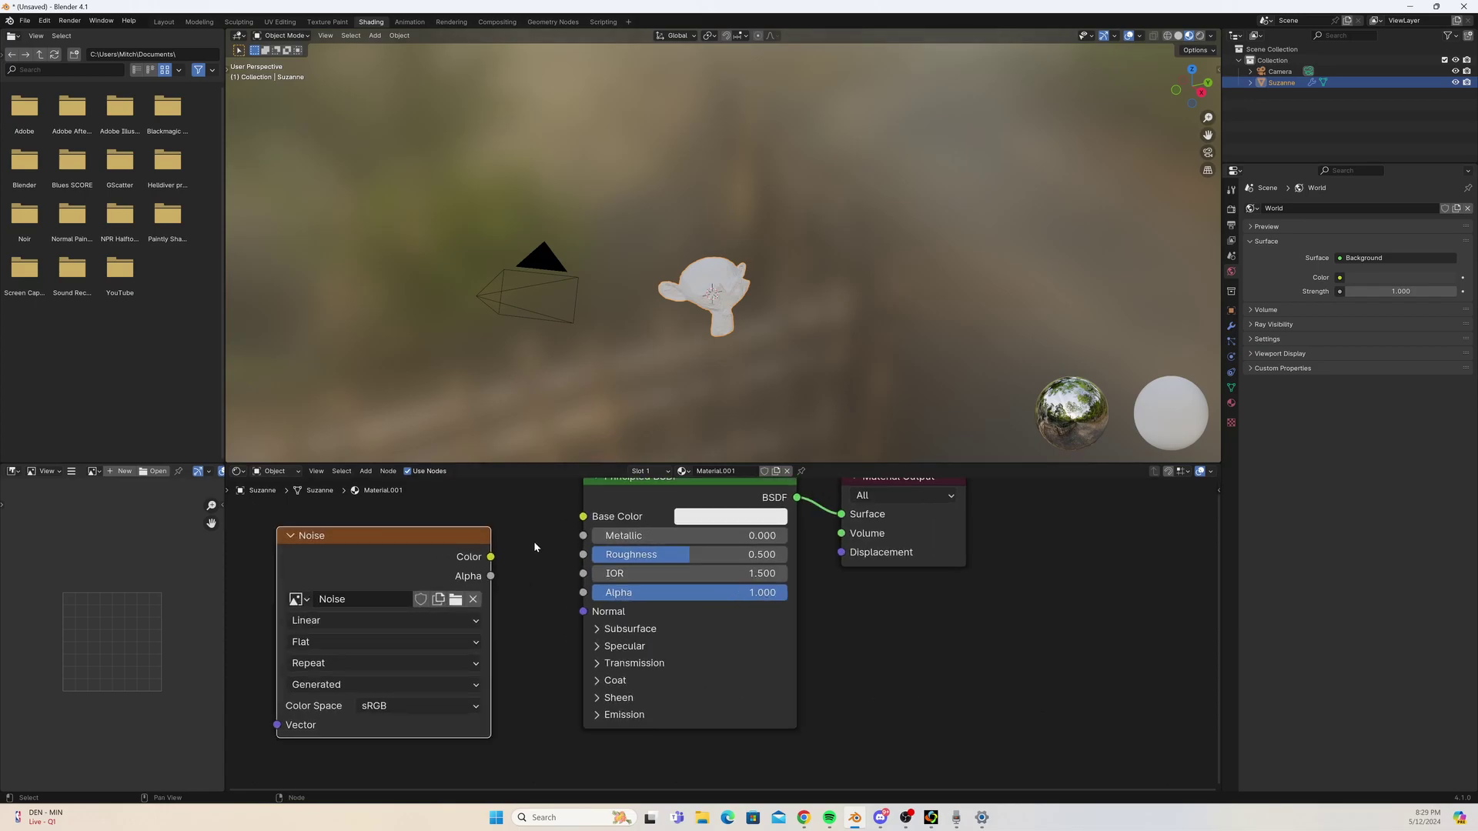
pyautogui.moveTo(808, 331)
pyautogui.mouseDown(button='middle')
pyautogui.moveTo(834, 319)
pyautogui.moveTo(781, 335)
pyautogui.moveTo(764, 308)
pyautogui.mouseUp(button='middle')
# Switch the viewport to Rendered shading and bake the normals into the Noise image.
pyautogui.click(1200, 36)
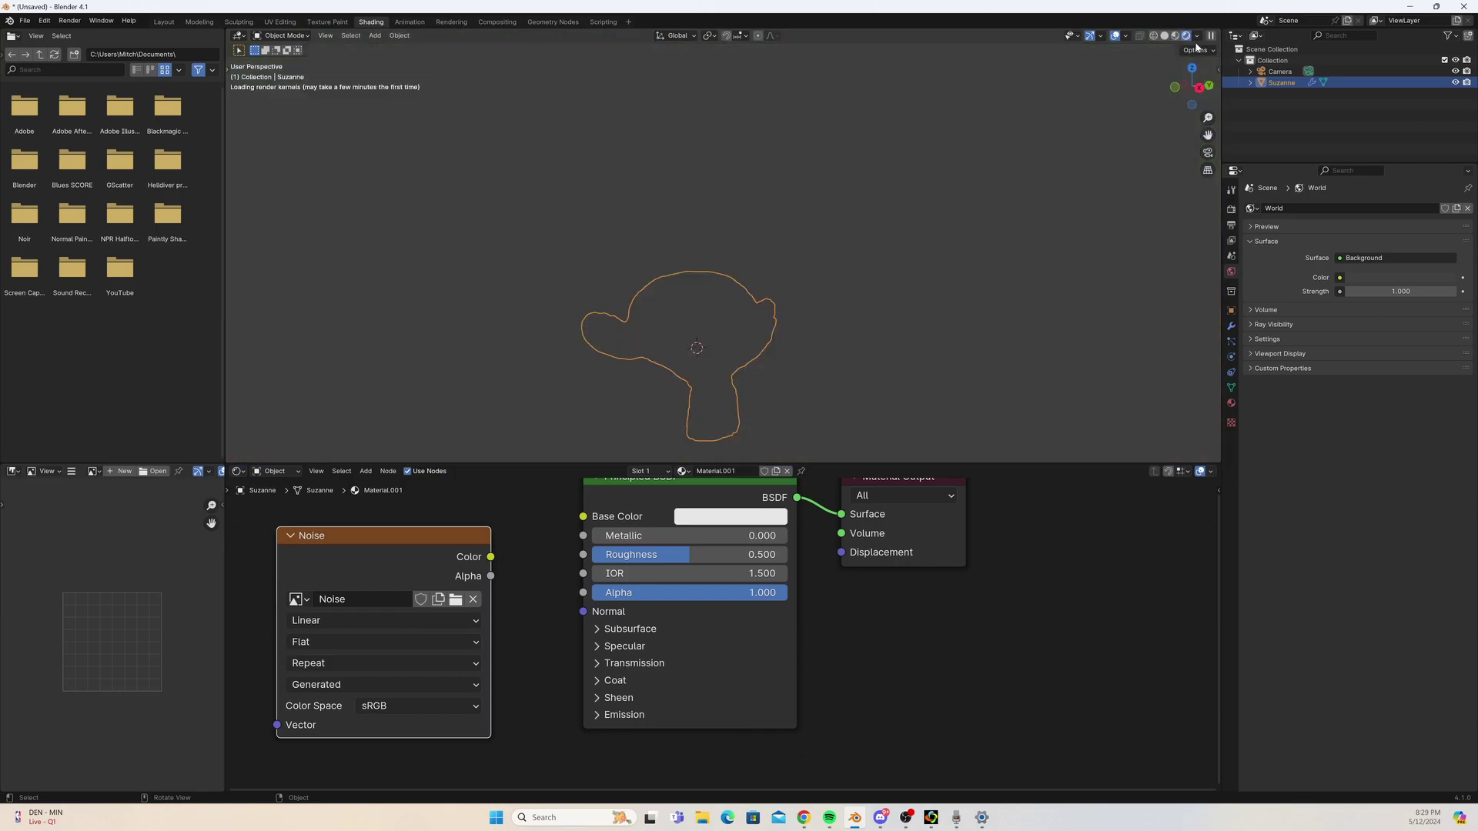
pyautogui.moveTo(870, 338)
pyautogui.mouseDown(button='middle')
pyautogui.moveTo(847, 353)
pyautogui.moveTo(807, 299)
pyautogui.moveTo(736, 337)
pyautogui.mouseUp(button='middle')
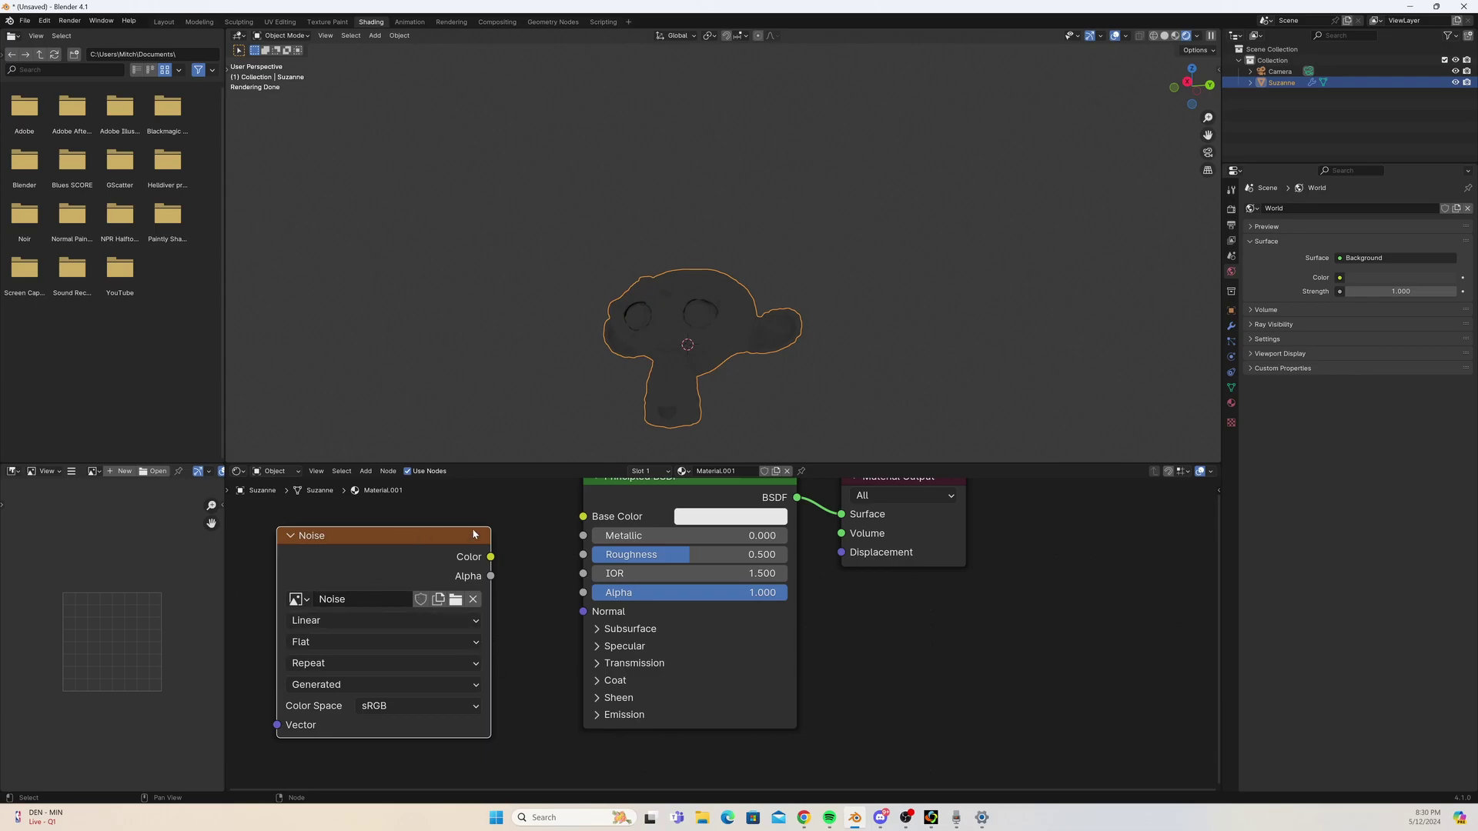
pyautogui.moveTo(472, 528)
pyautogui.mouseDown(button='middle')
pyautogui.moveTo(455, 526)
pyautogui.moveTo(478, 542)
pyautogui.mouseUp(button='middle')
pyautogui.click(1230, 209)
pyautogui.click(1363, 587)
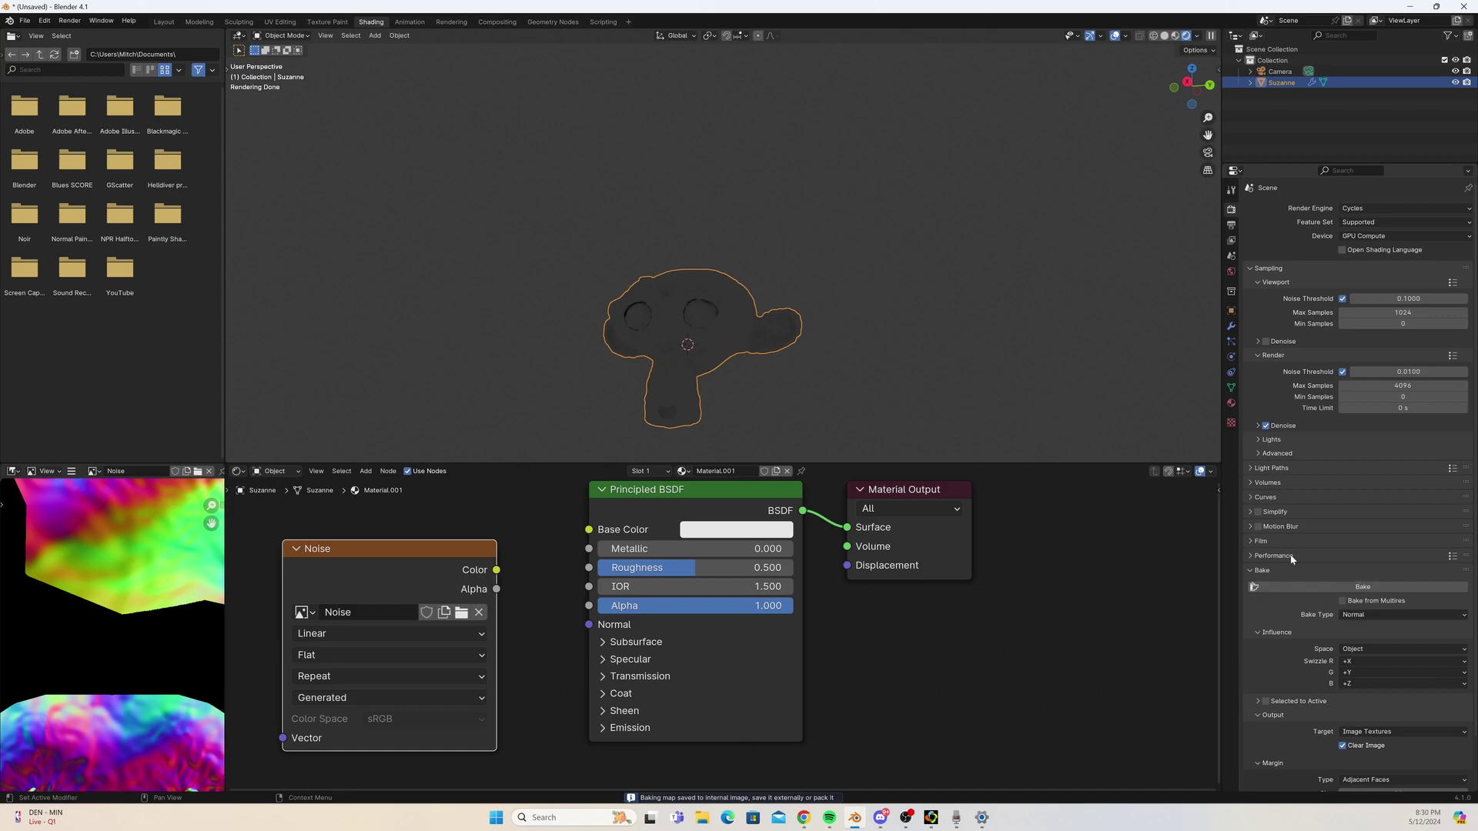
# Inspect the baked normal map across Suzanne's UV layout in UV Editing.
pyautogui.click(279, 22)
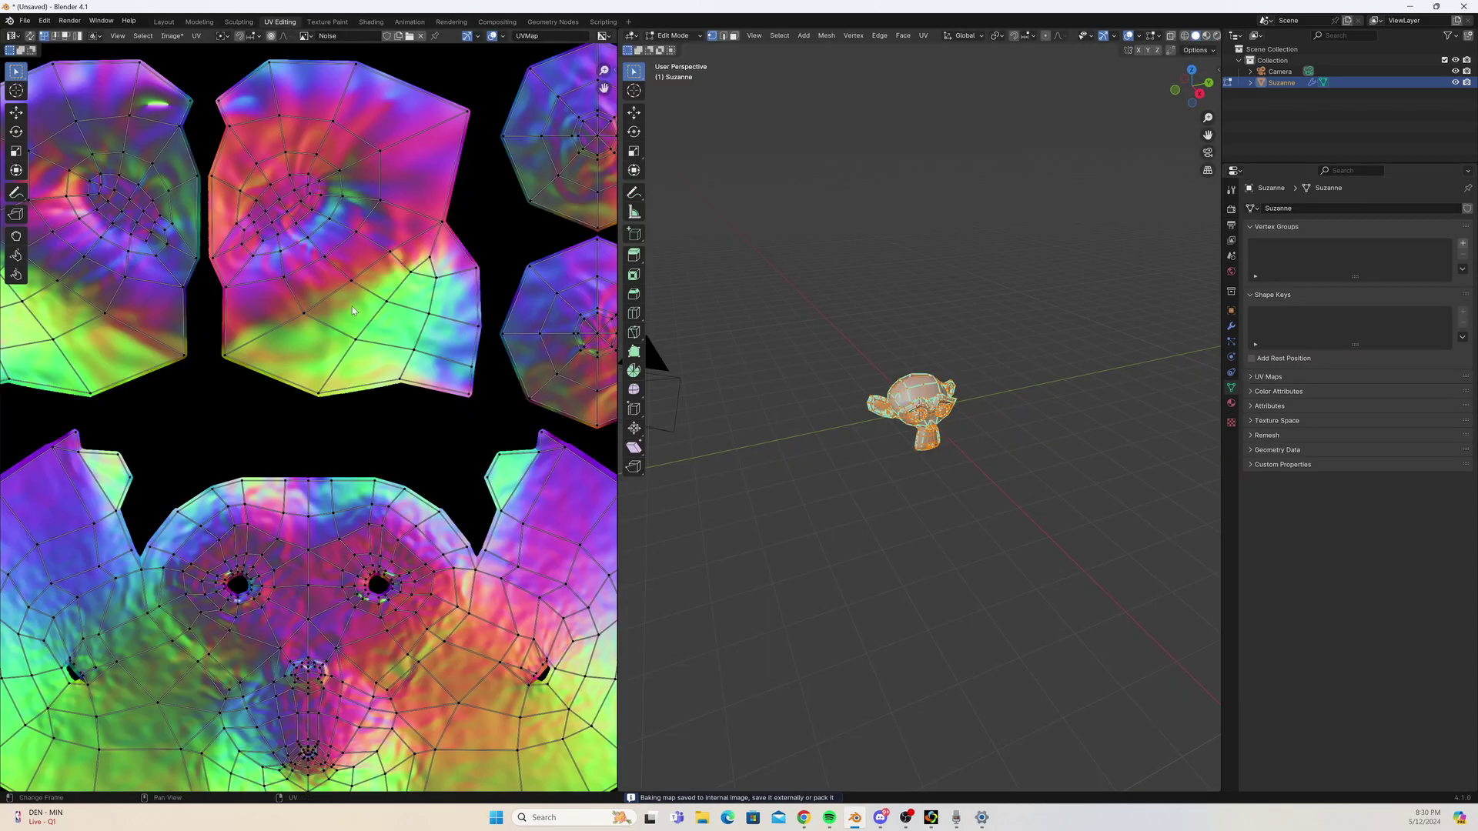
pyautogui.scroll(-4, 419, 327)
pyautogui.moveTo(420, 327); pyautogui.dragTo(389, 343, button='middle')
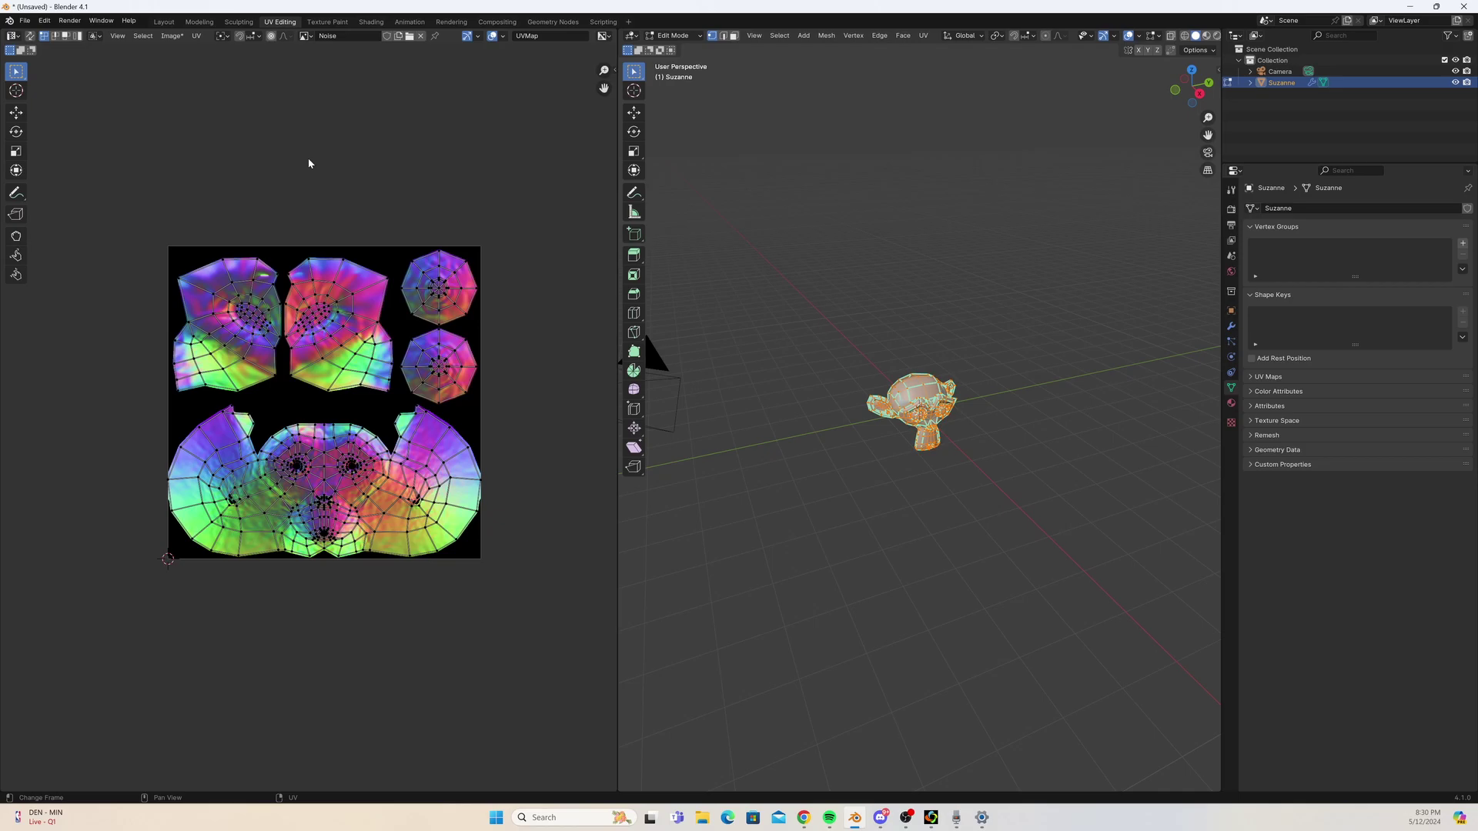
pyautogui.scroll(10, 344, 493)
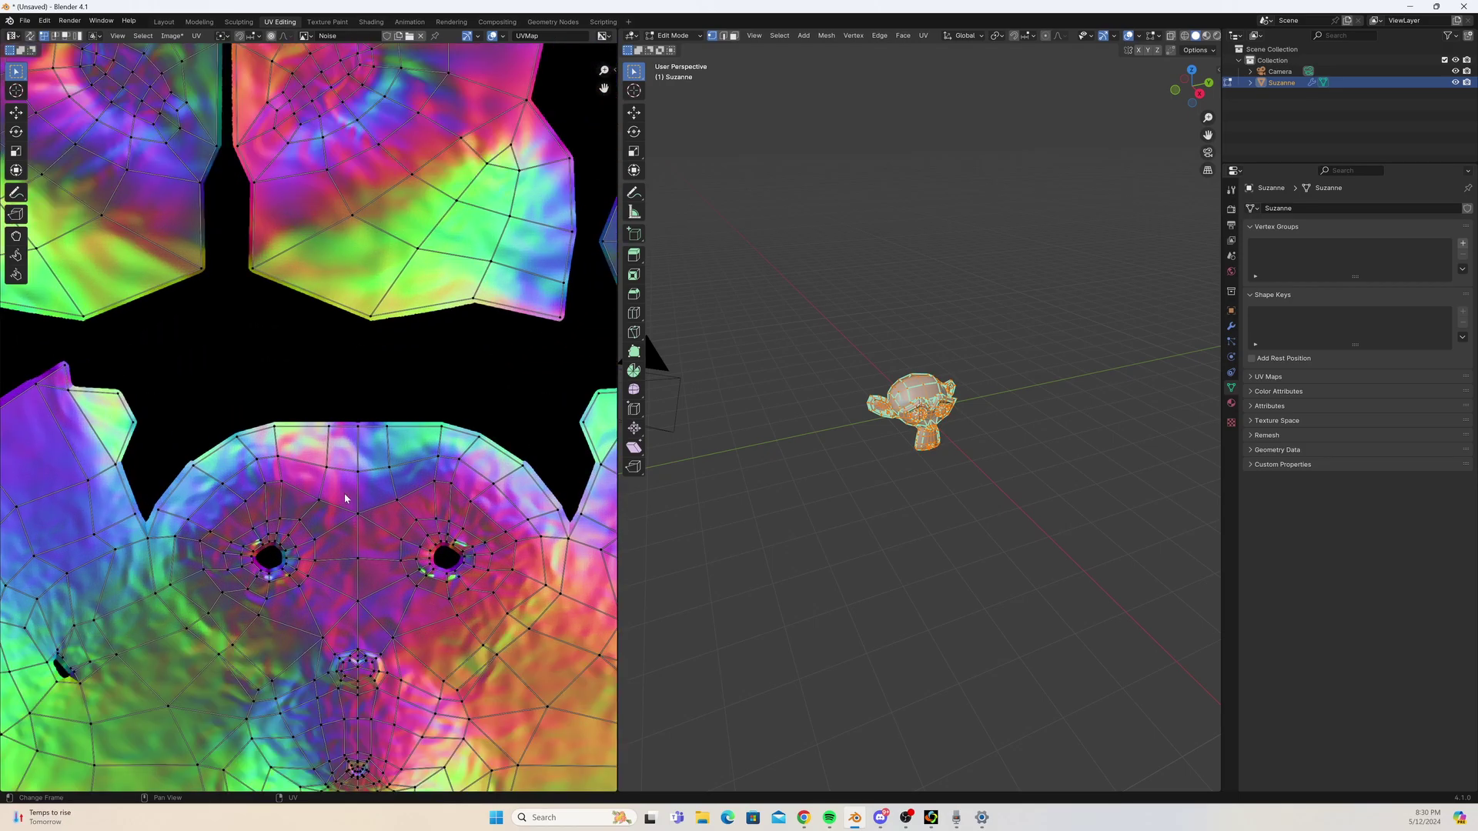
pyautogui.moveTo(368, 421); pyautogui.dragTo(316, 318, button='middle')
pyautogui.scroll(-10, 315, 318)
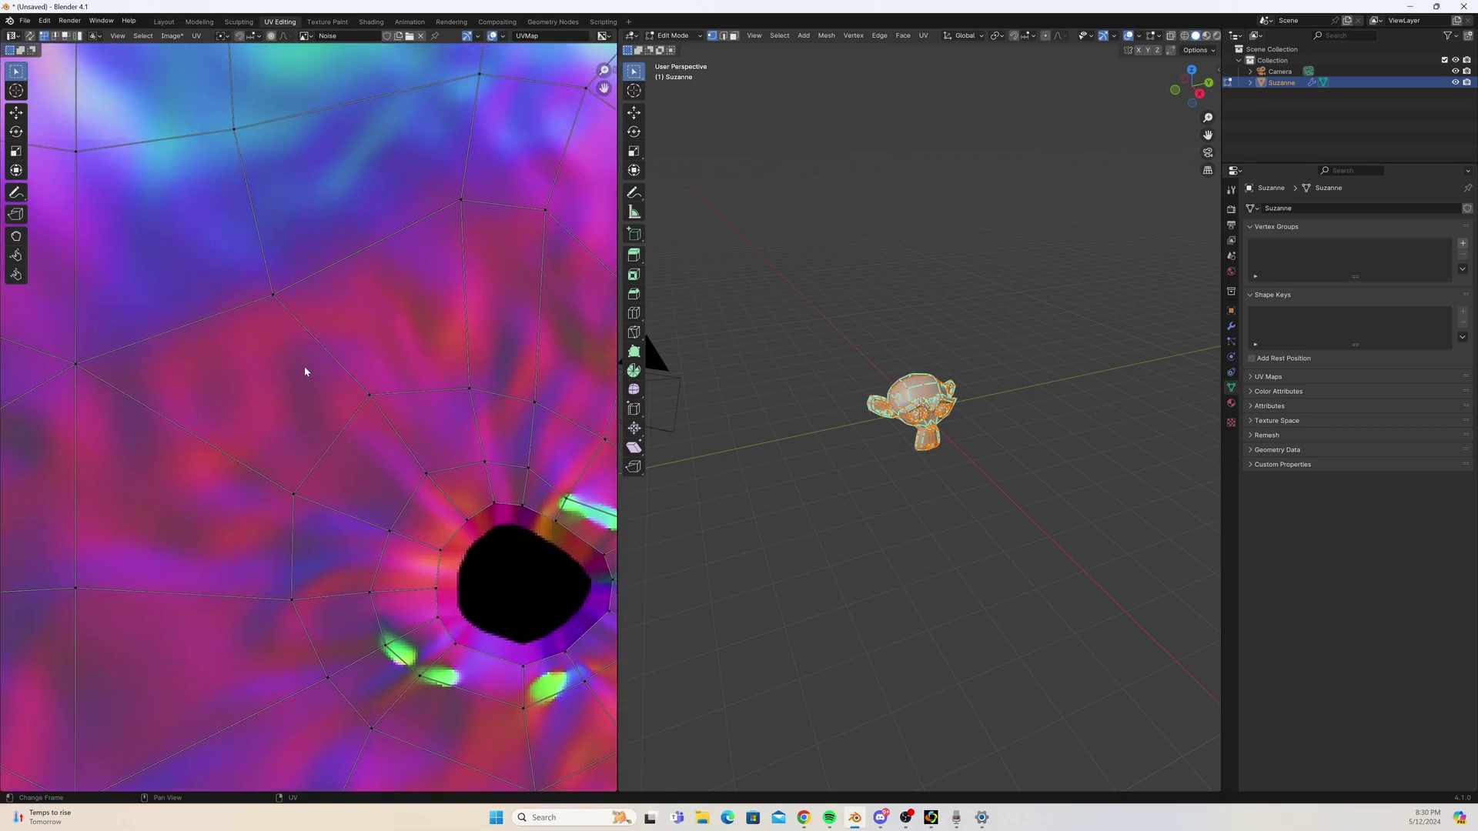
pyautogui.press('Home')
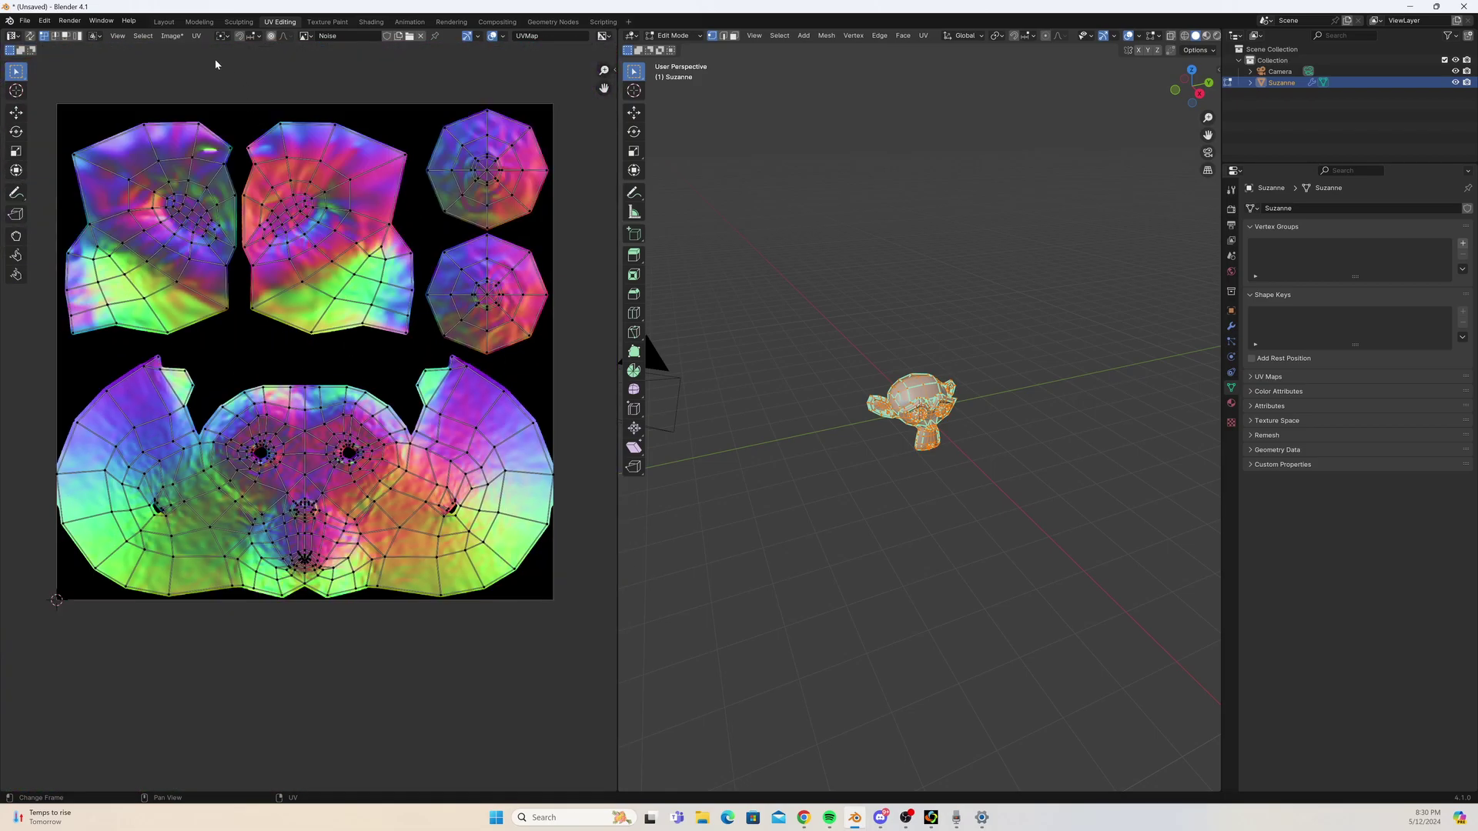
# Use Image > Save As and create a new folder named Noise for the baked image.
pyautogui.click(170, 36)
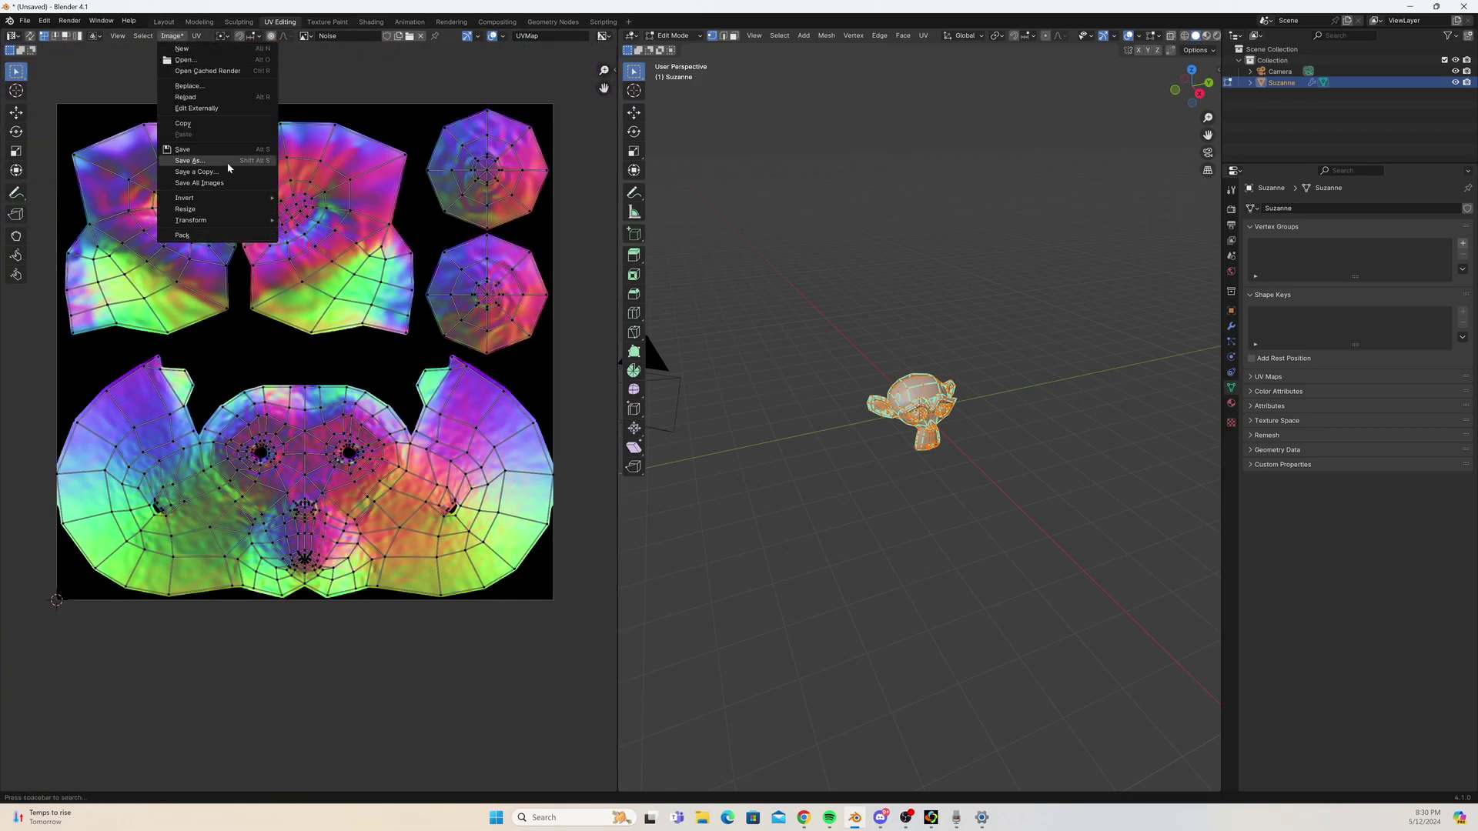
pyautogui.click(266, 160)
pyautogui.rightClick(680, 416)
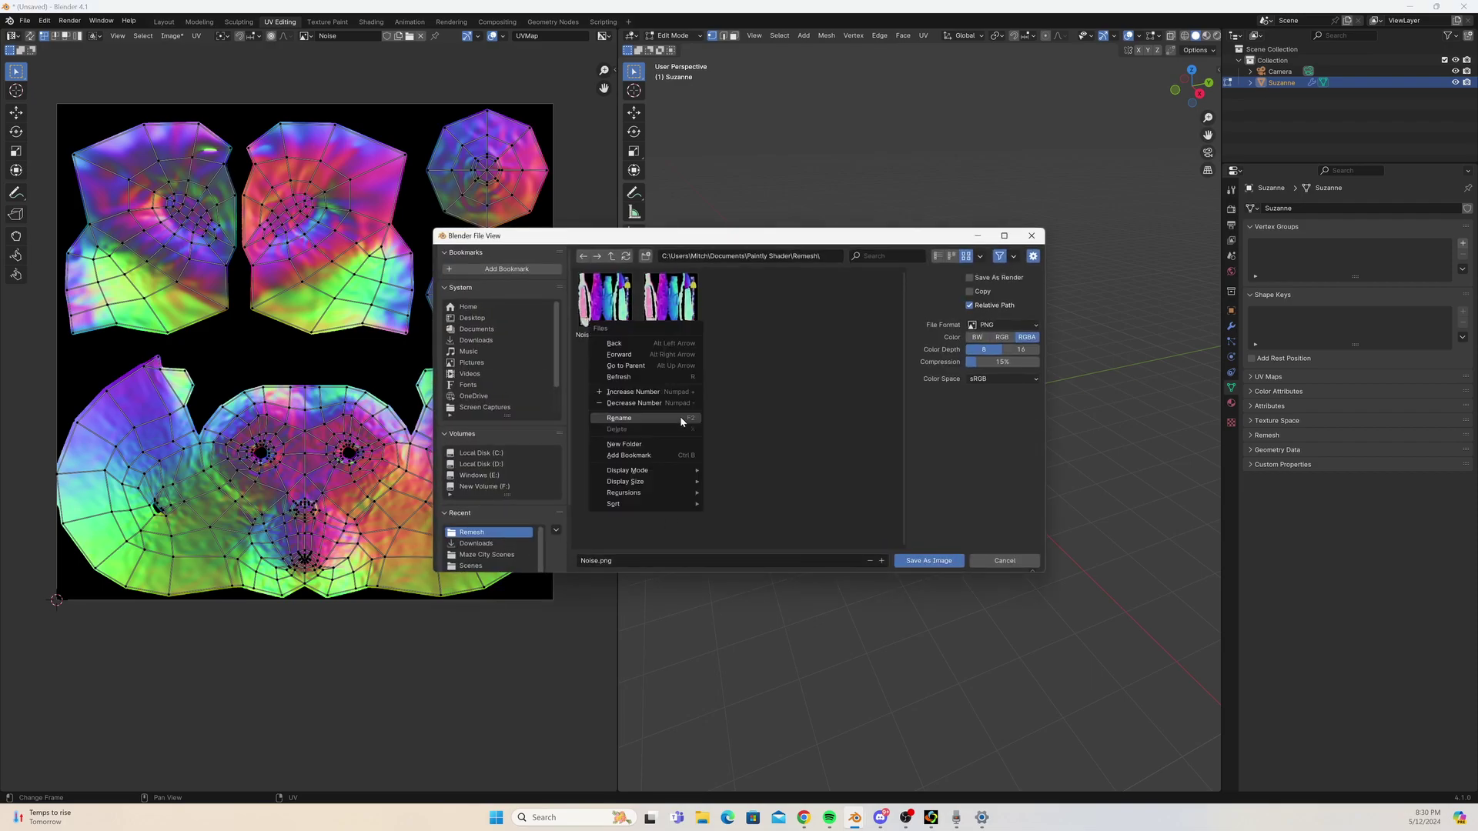
pyautogui.click(677, 445)
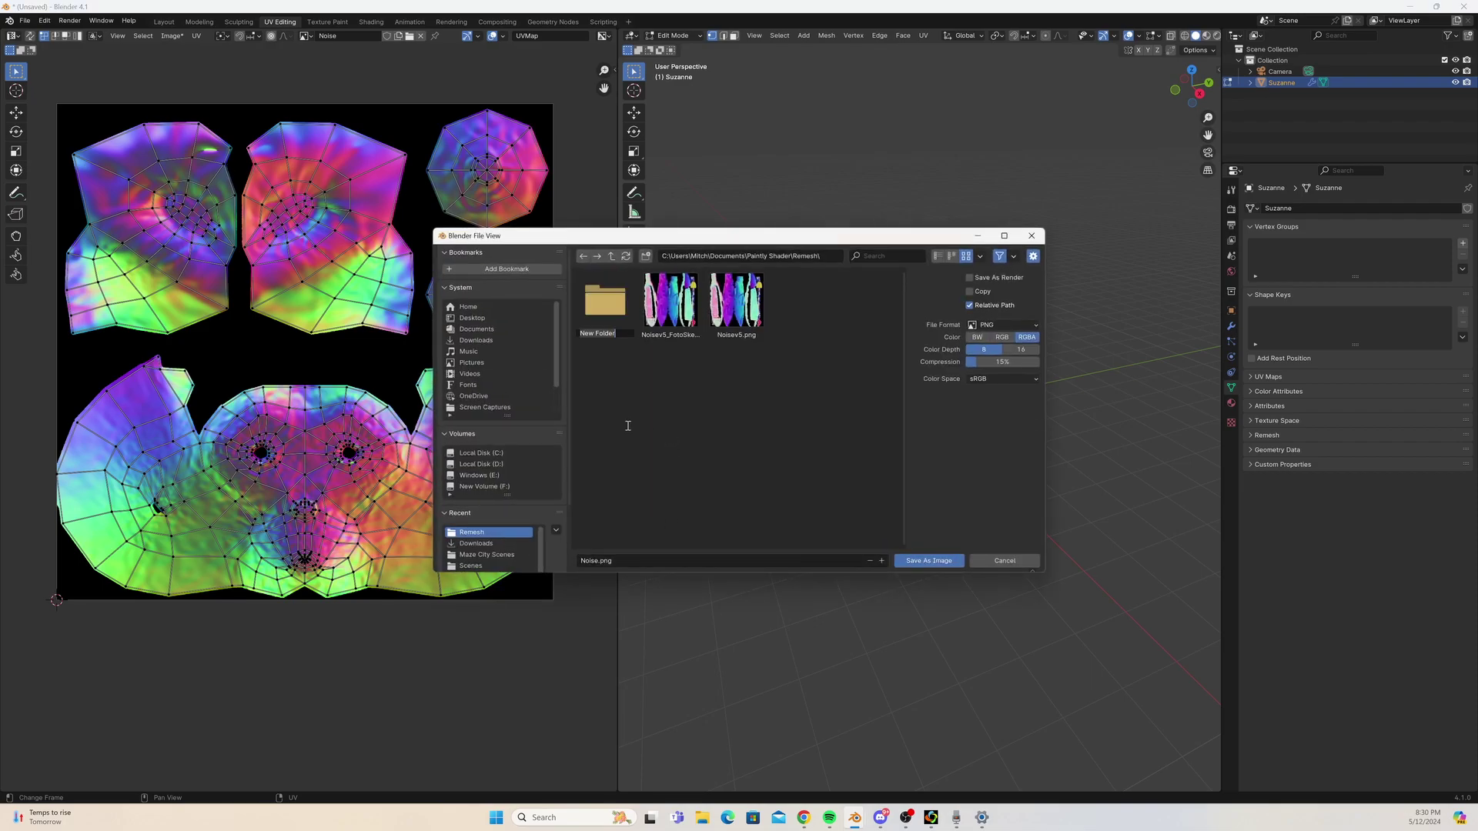
pyautogui.write('Noise')
pyautogui.press('Return')
pyautogui.click(685, 560)
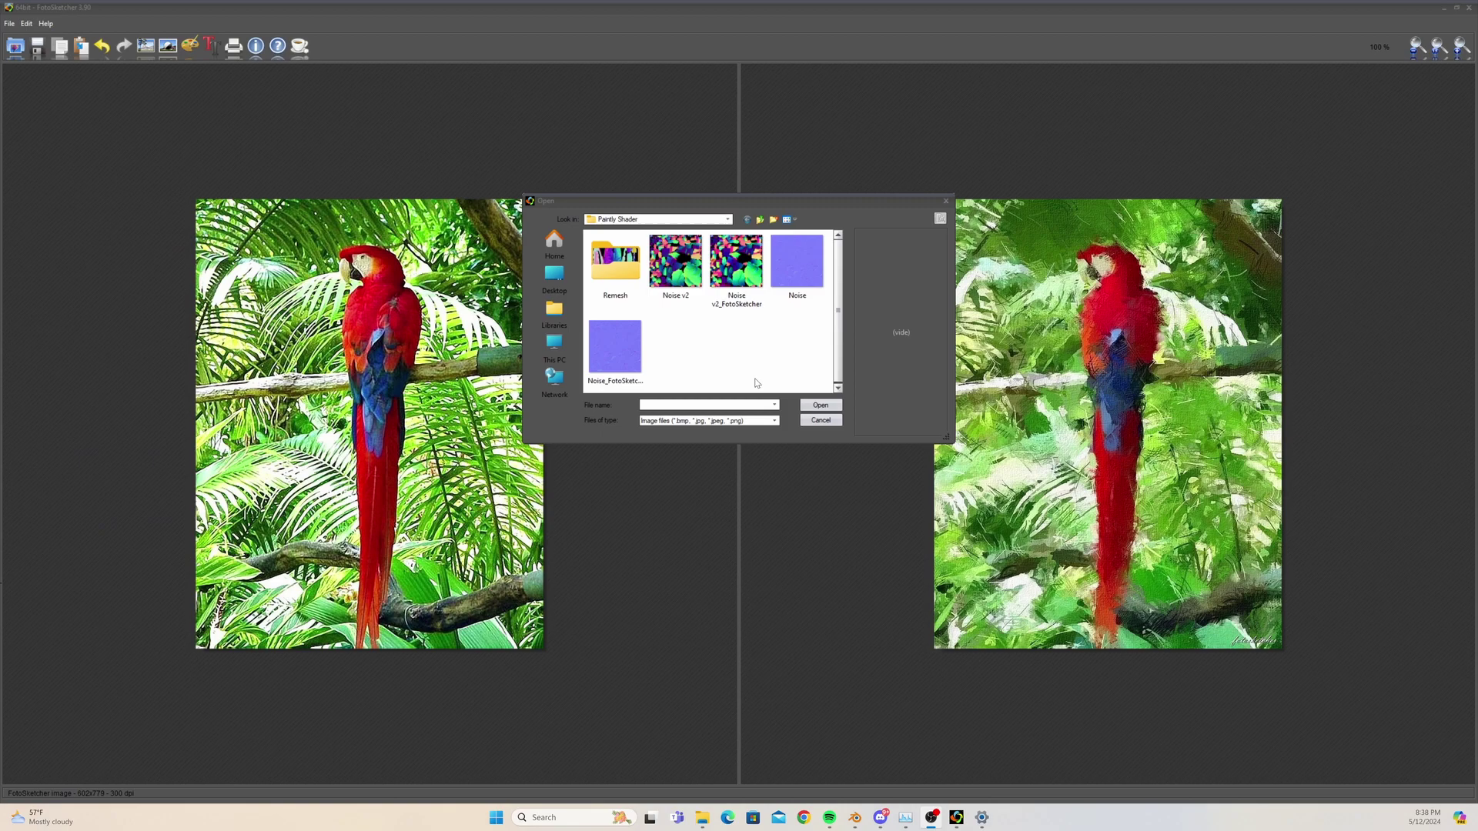
# Browse into Remesh > Noise and open the Noise 1 image in FotoSketcher.
pyautogui.doubleClick(614, 277)
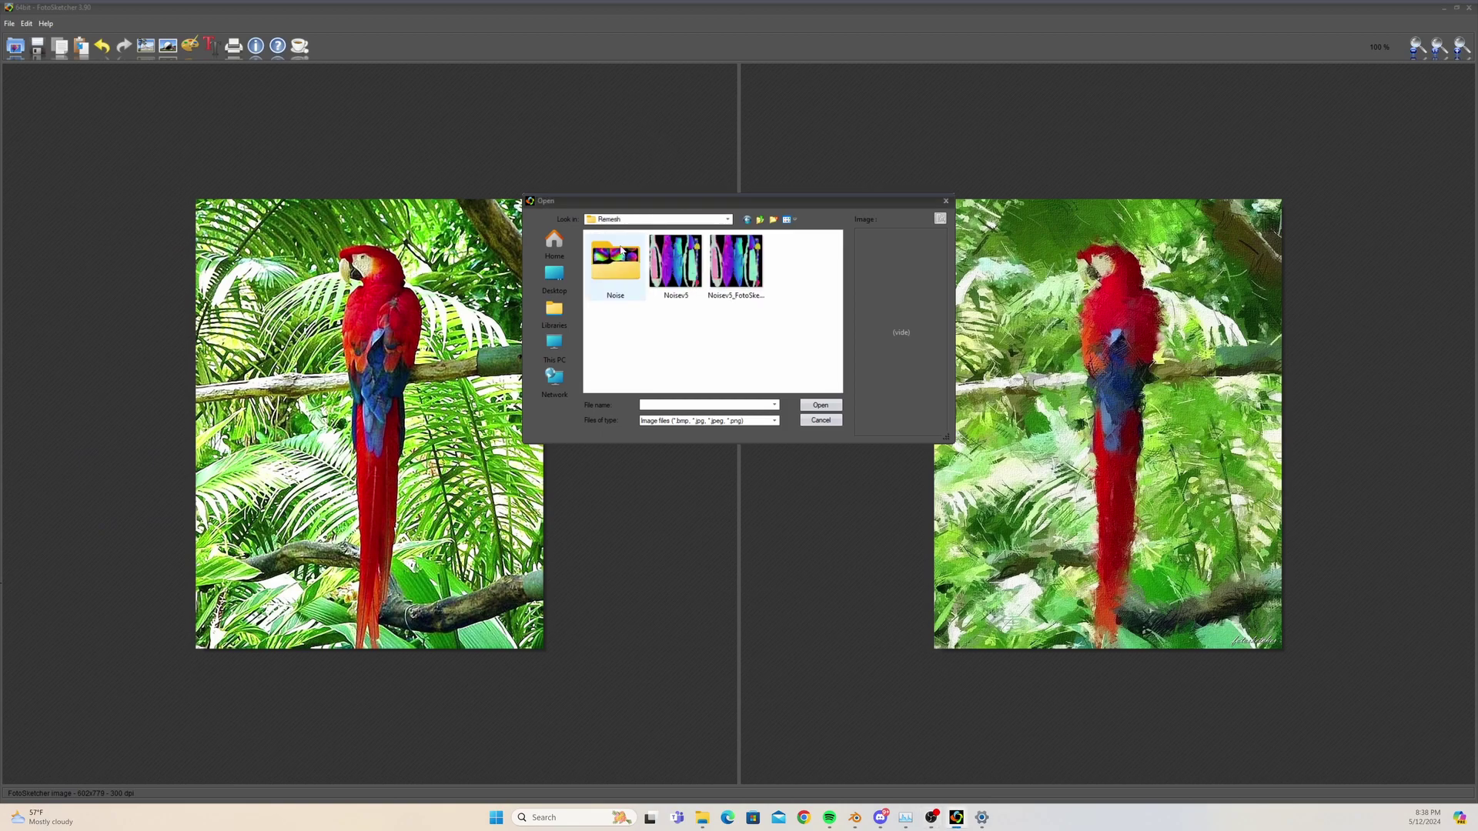
pyautogui.doubleClick(615, 288)
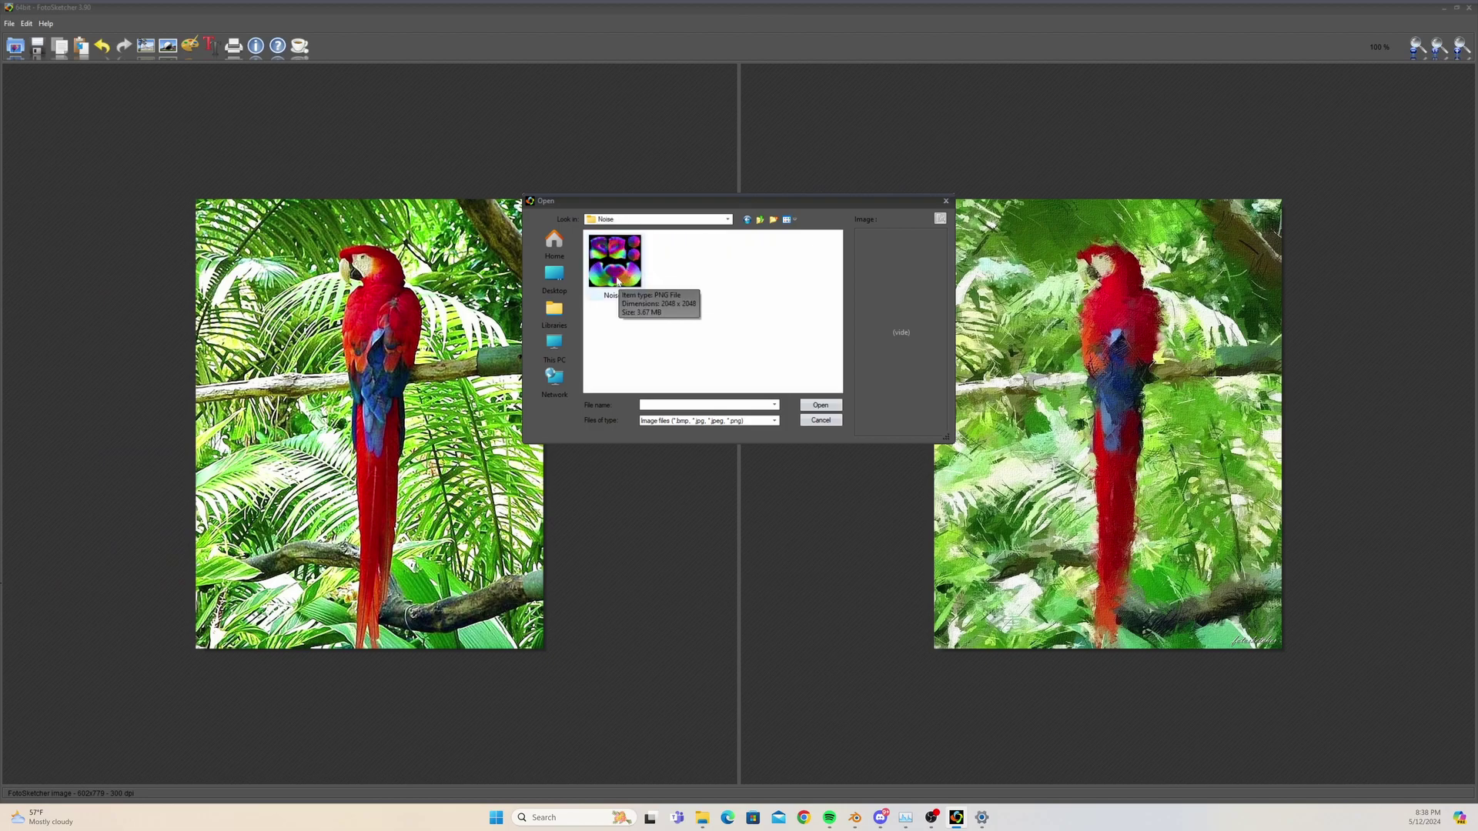
pyautogui.click(617, 281)
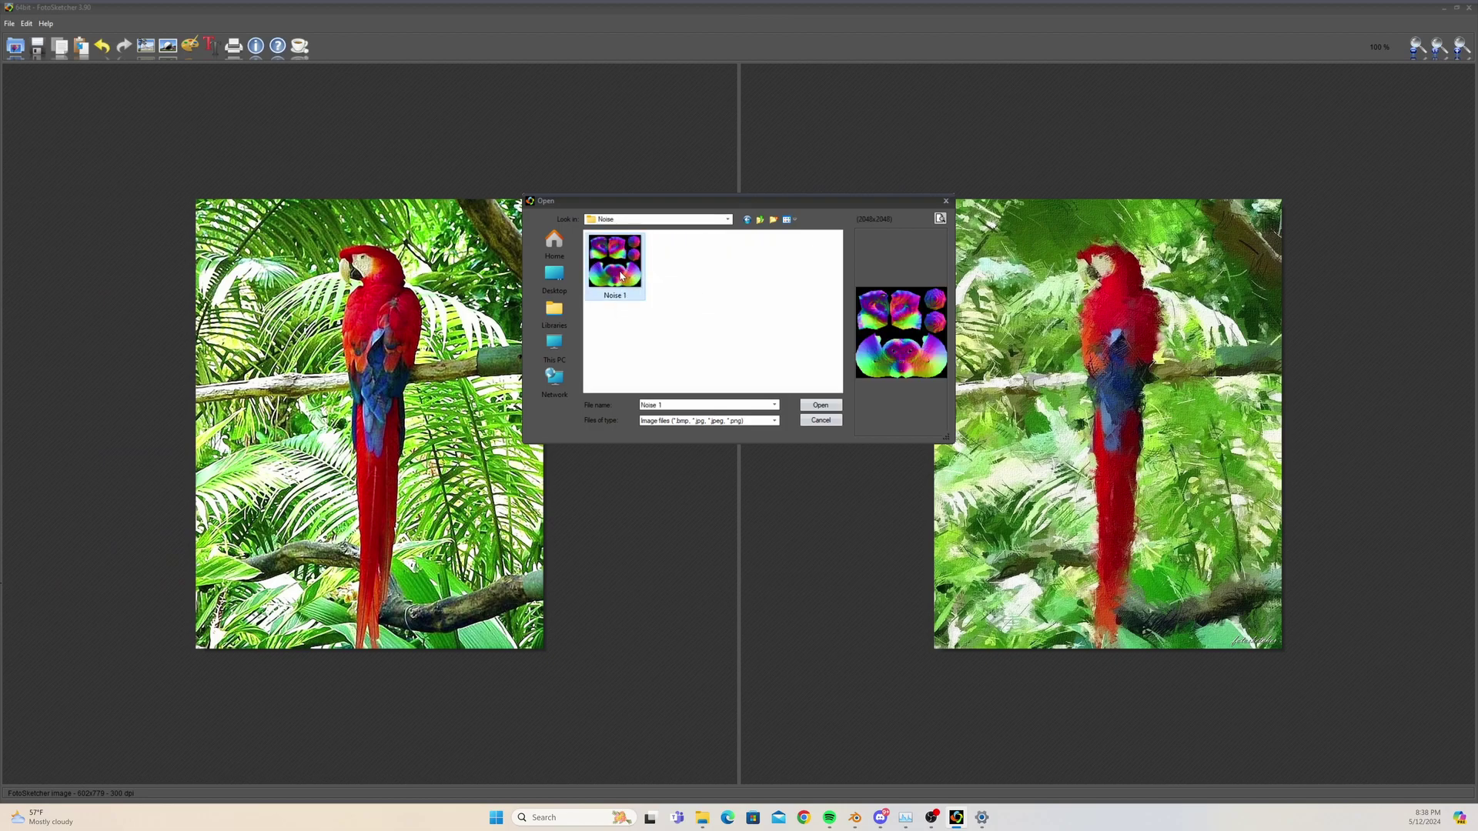
pyautogui.click(819, 405)
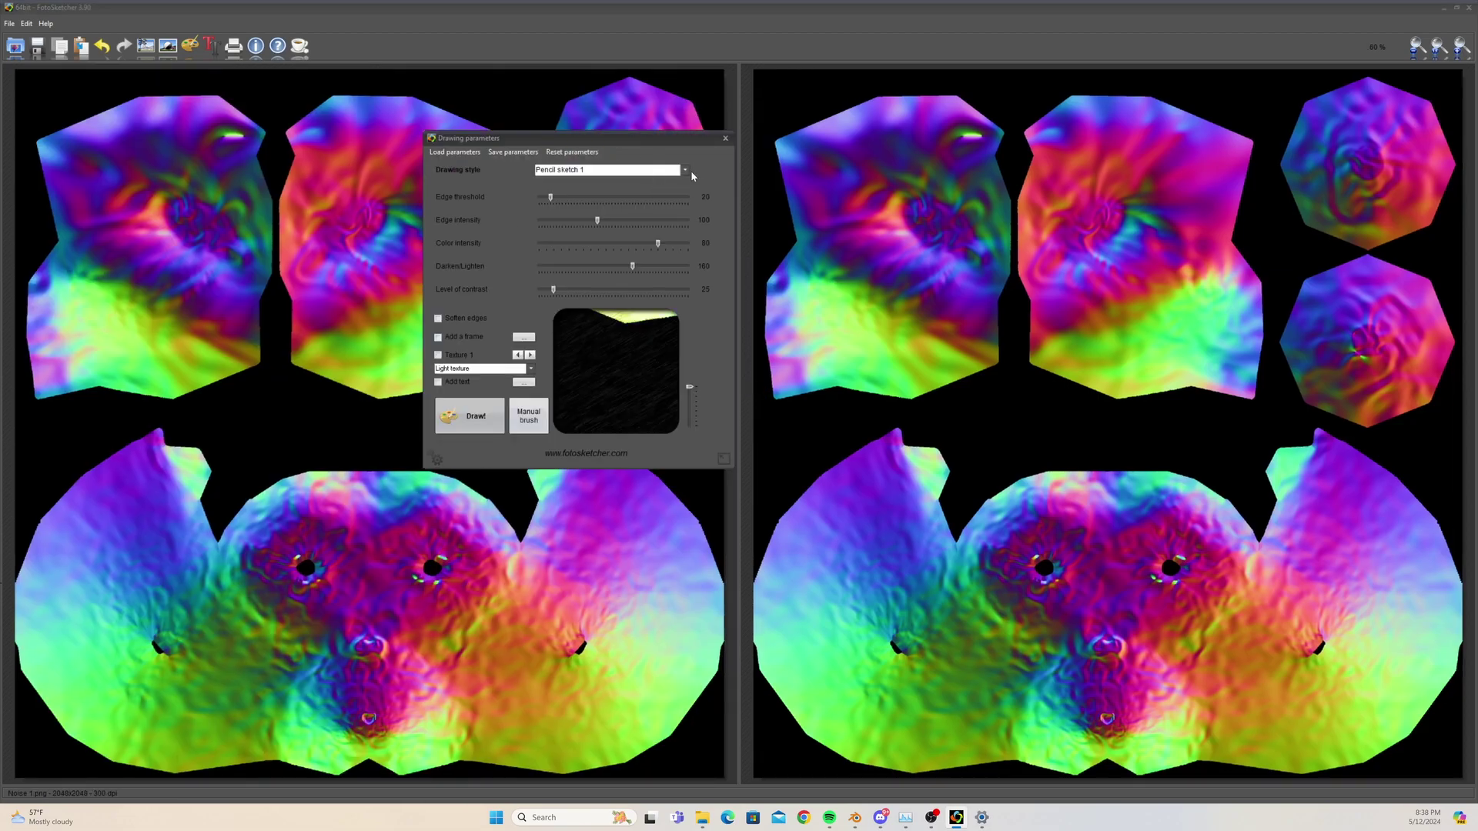
# Paint the Noise 1 normal map with the Painting 8 (expressive brushstrokes) drawing style.
pyautogui.click(684, 170)
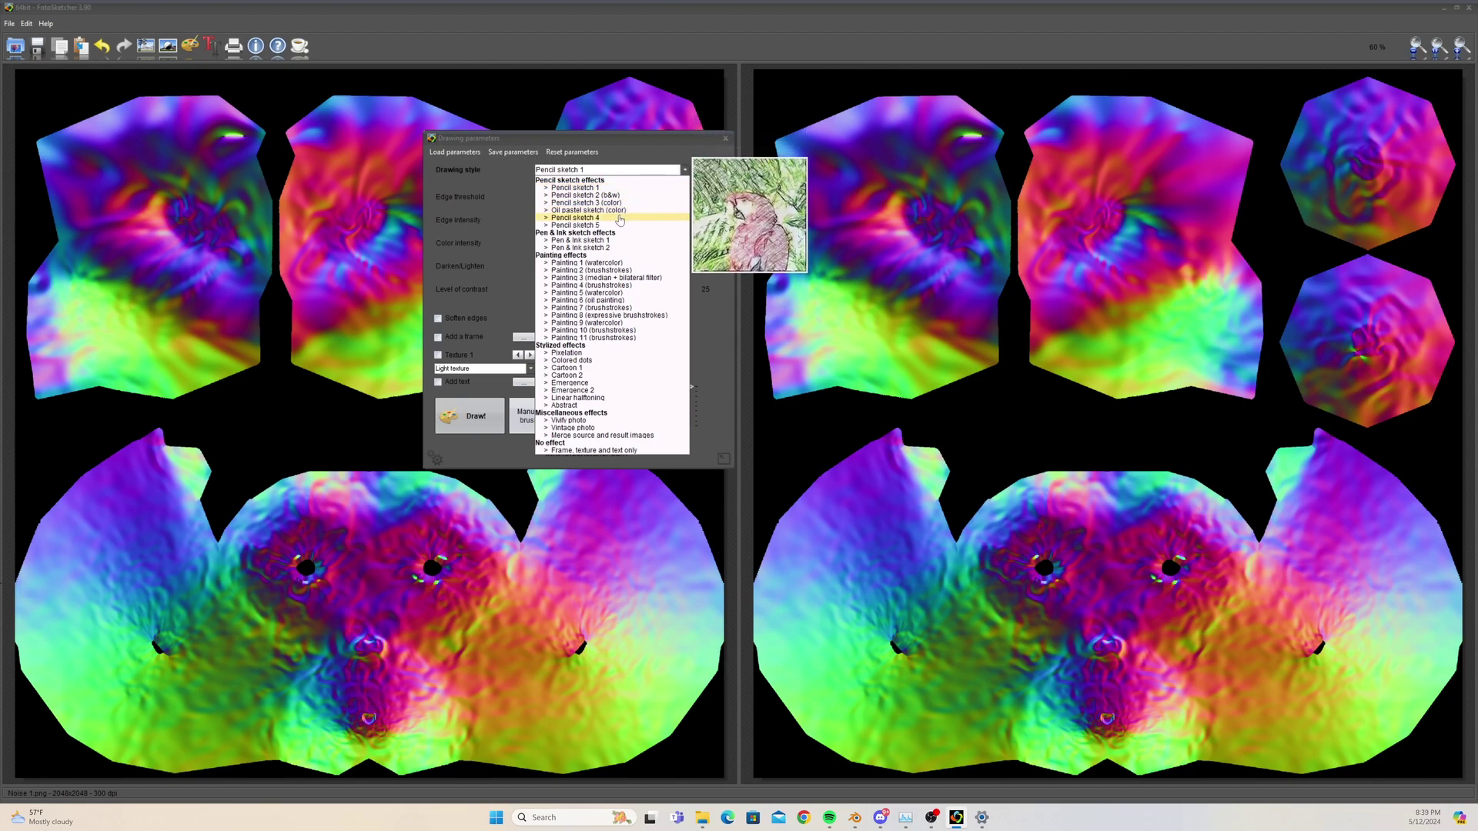
pyautogui.click(622, 316)
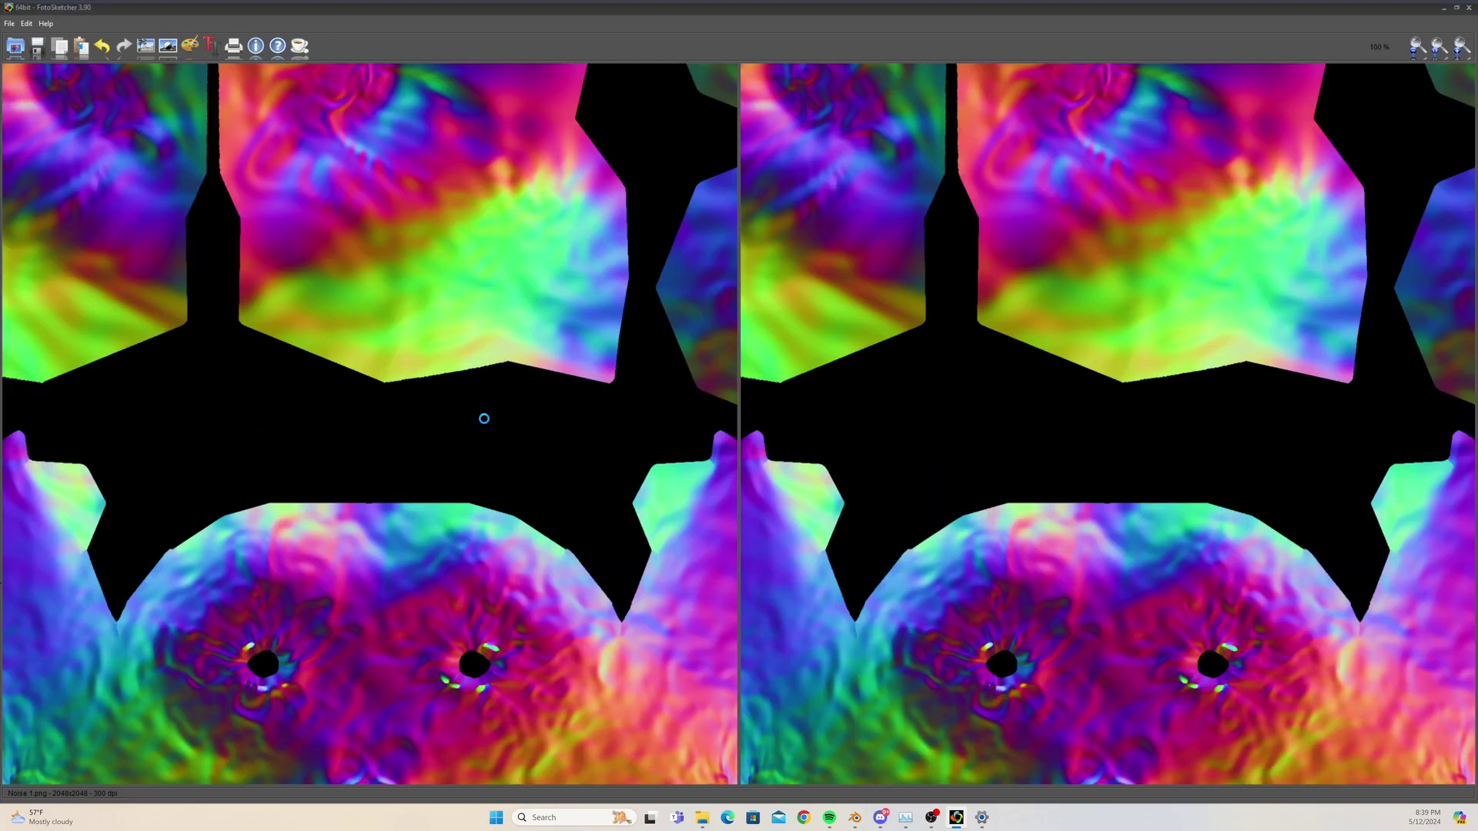
pyautogui.scroll(3, 923, 290)
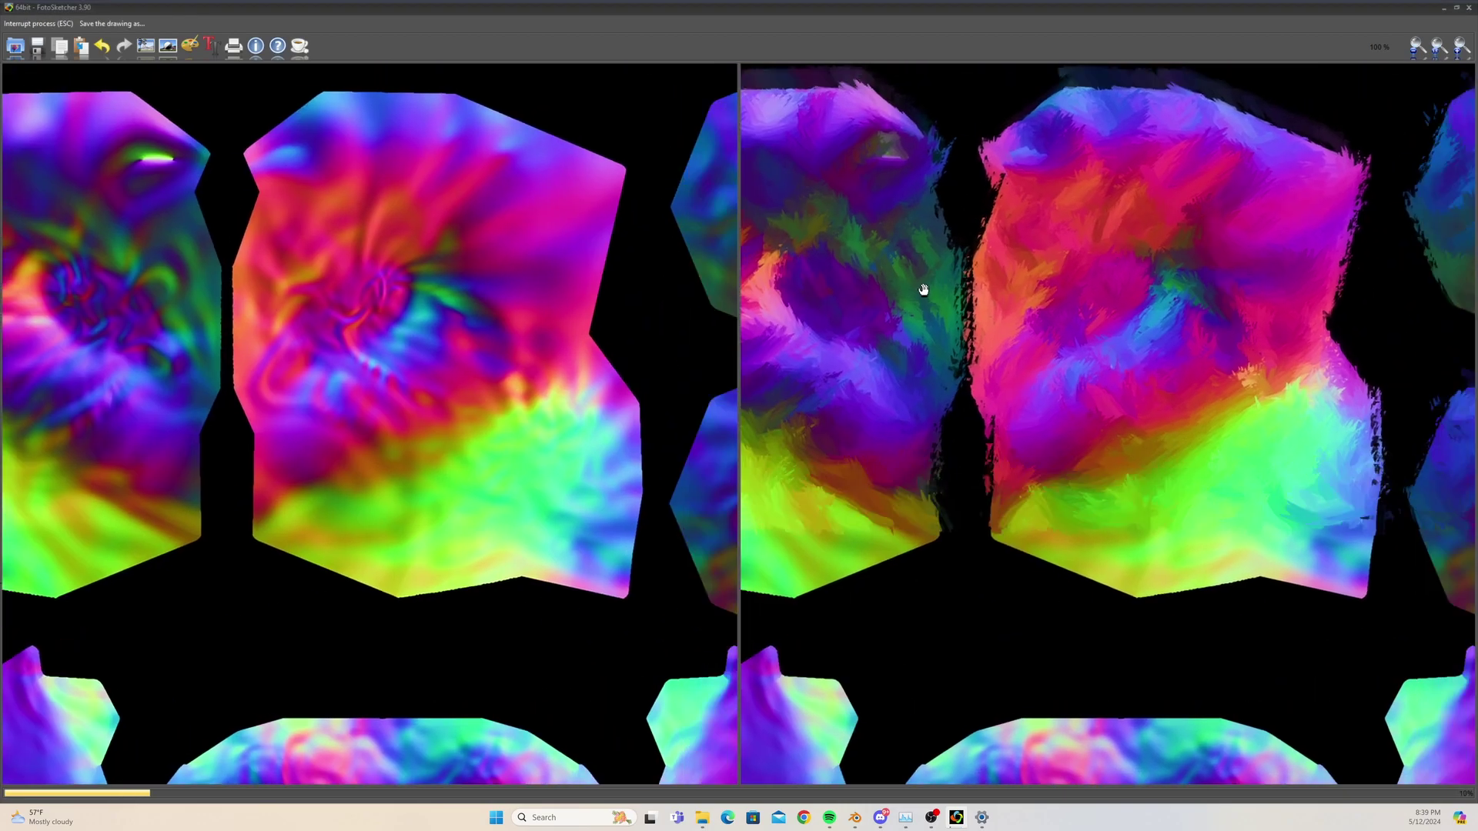
pyautogui.scroll(-5, 923, 289)
pyautogui.scroll(3, 927, 403)
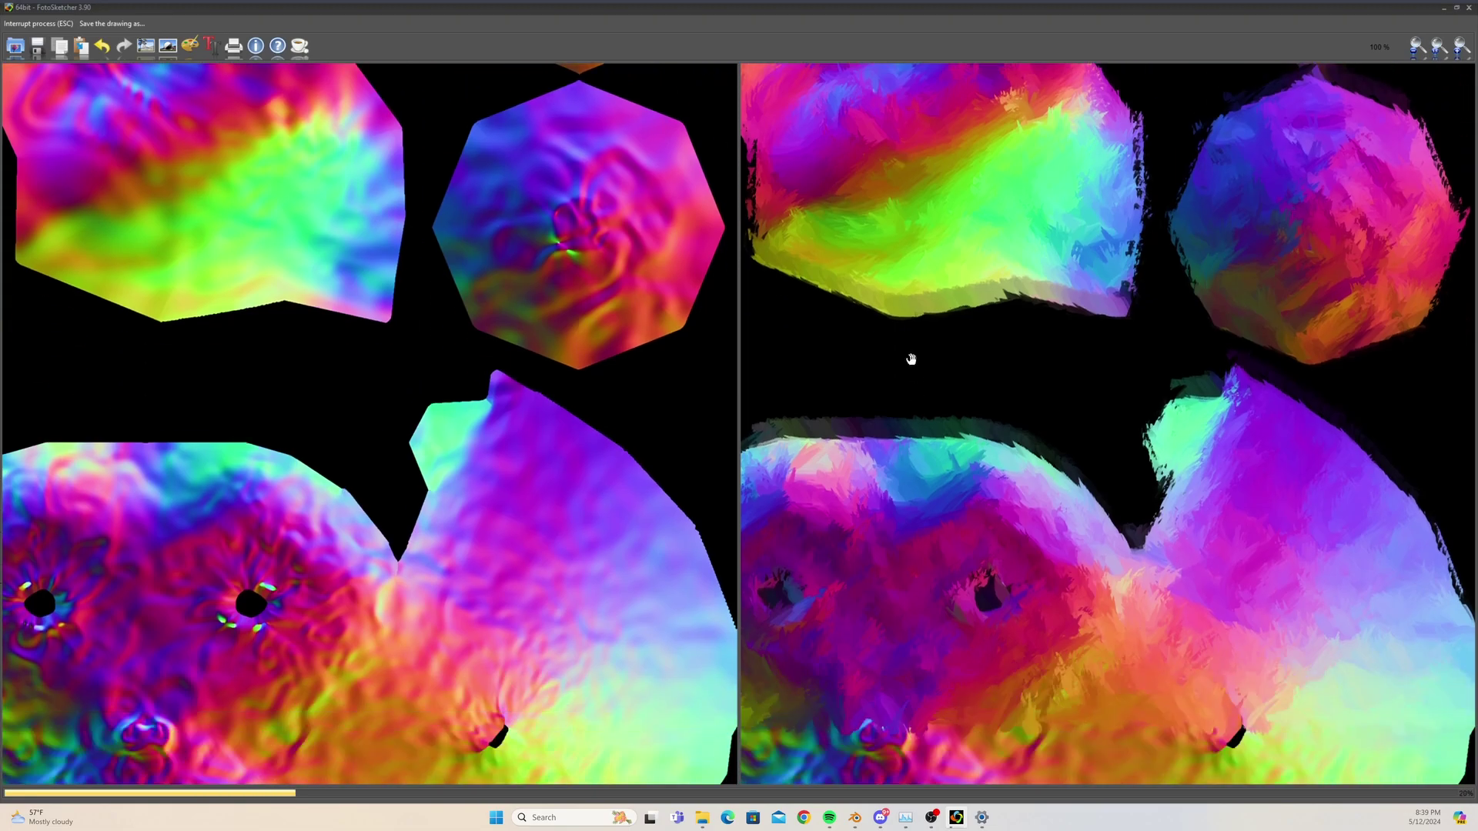
pyautogui.scroll(-1, 911, 360)
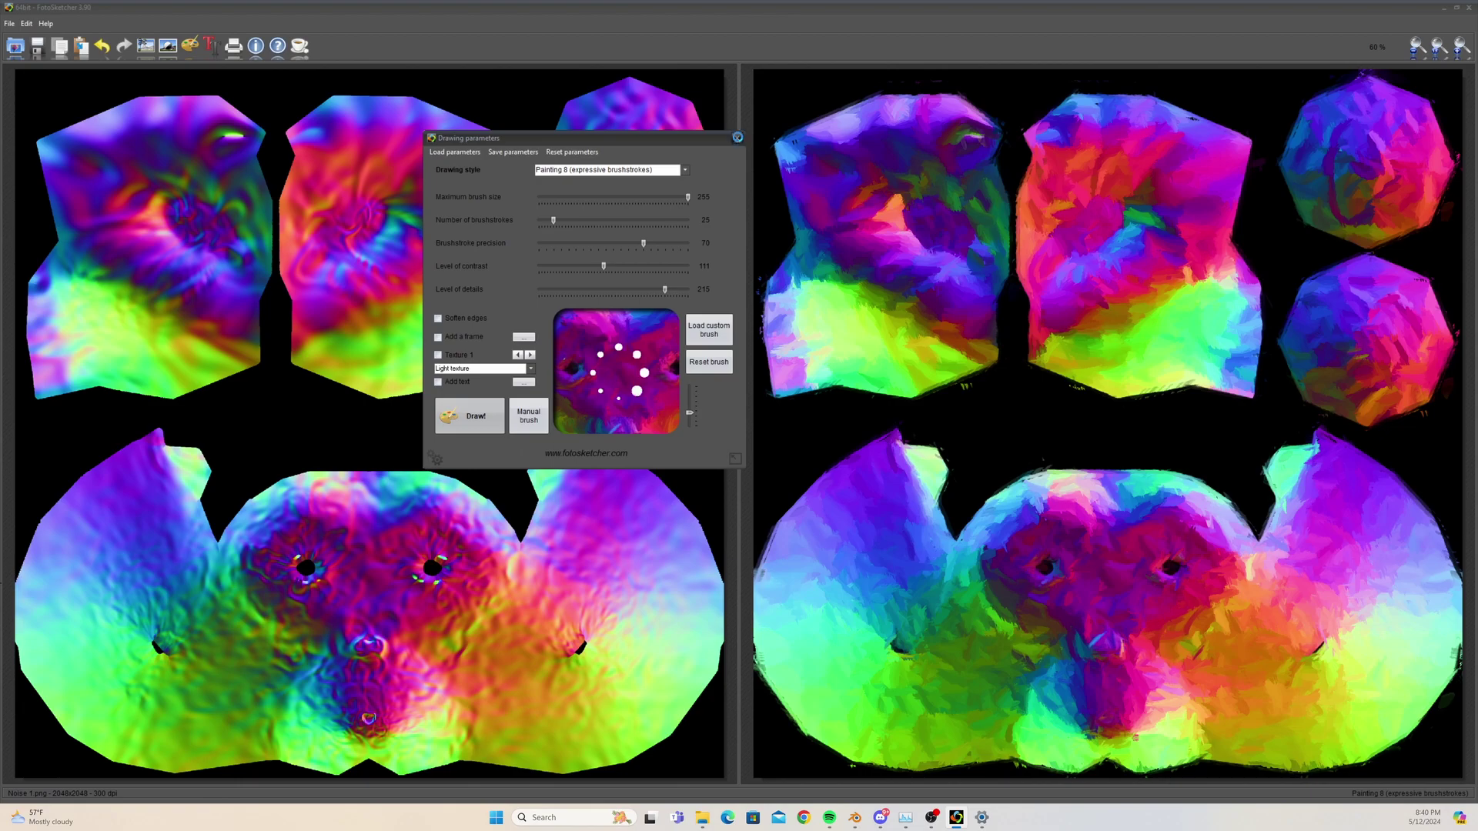
# Save the drawing as Noise 1_FotoSketcher, switching the file type from JPG to PNG.
pyautogui.click(737, 138)
pyautogui.click(9, 23)
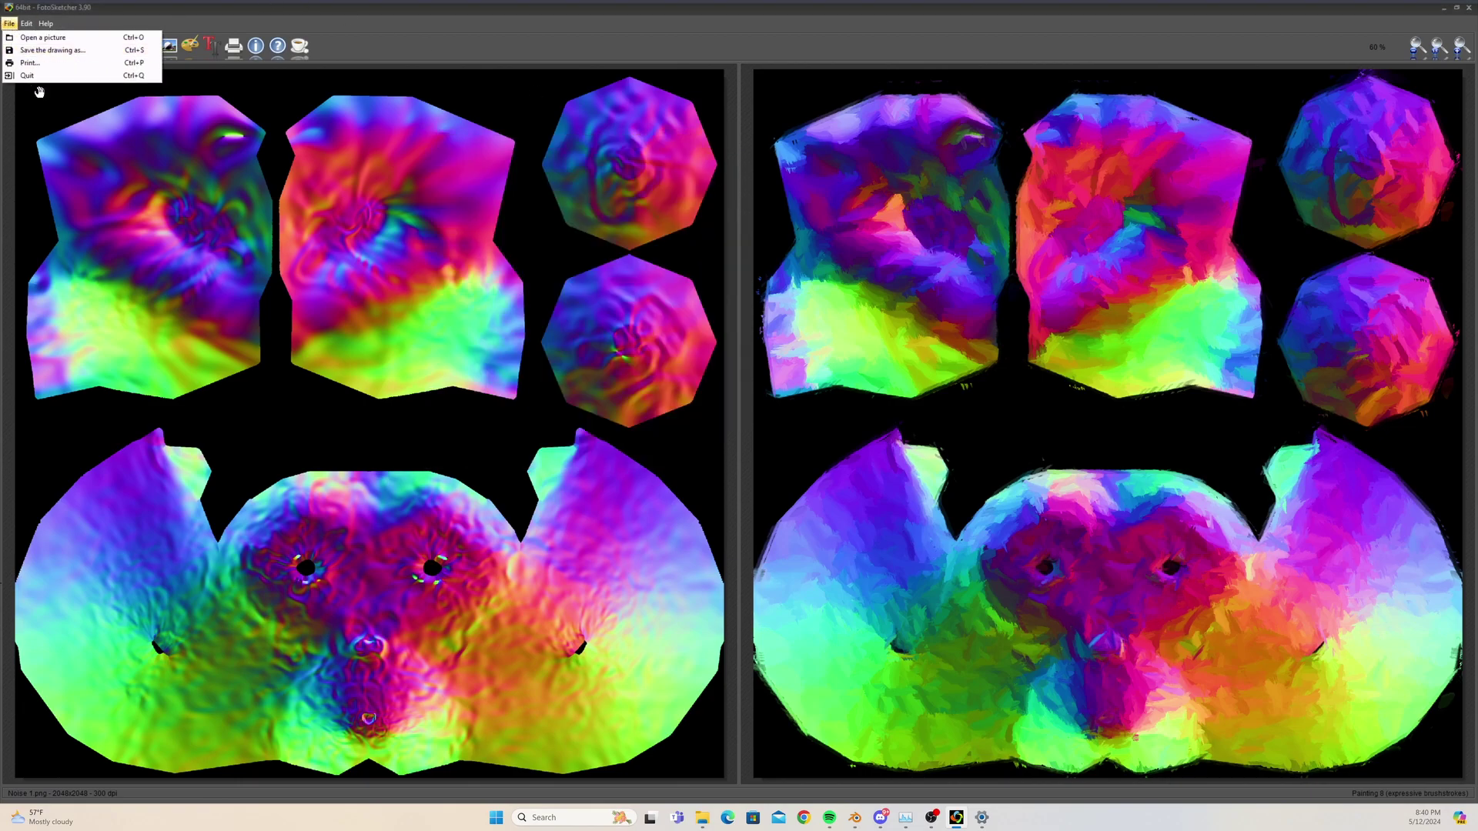
pyautogui.click(39, 48)
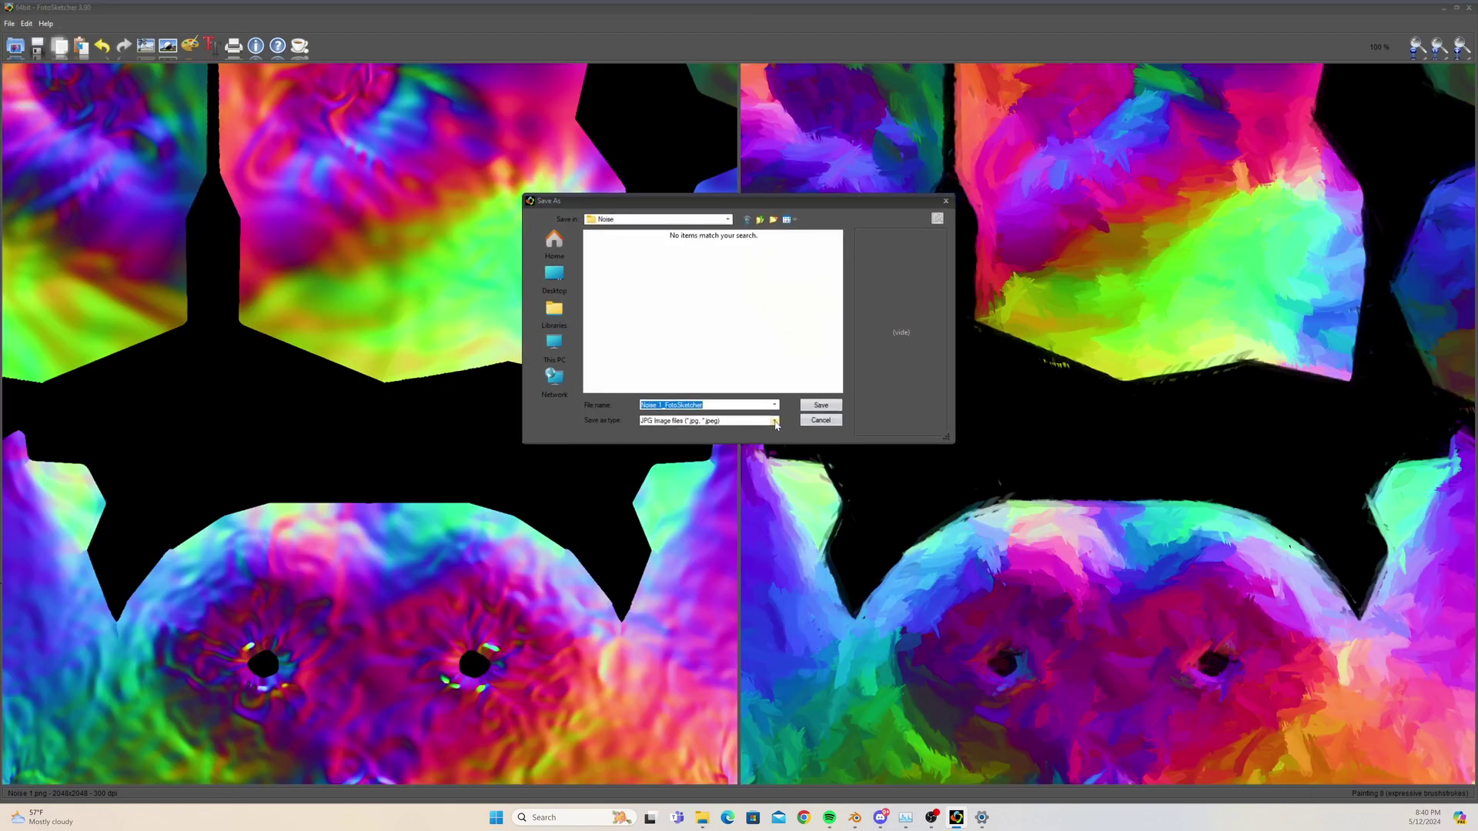
pyautogui.click(775, 421)
pyautogui.click(762, 439)
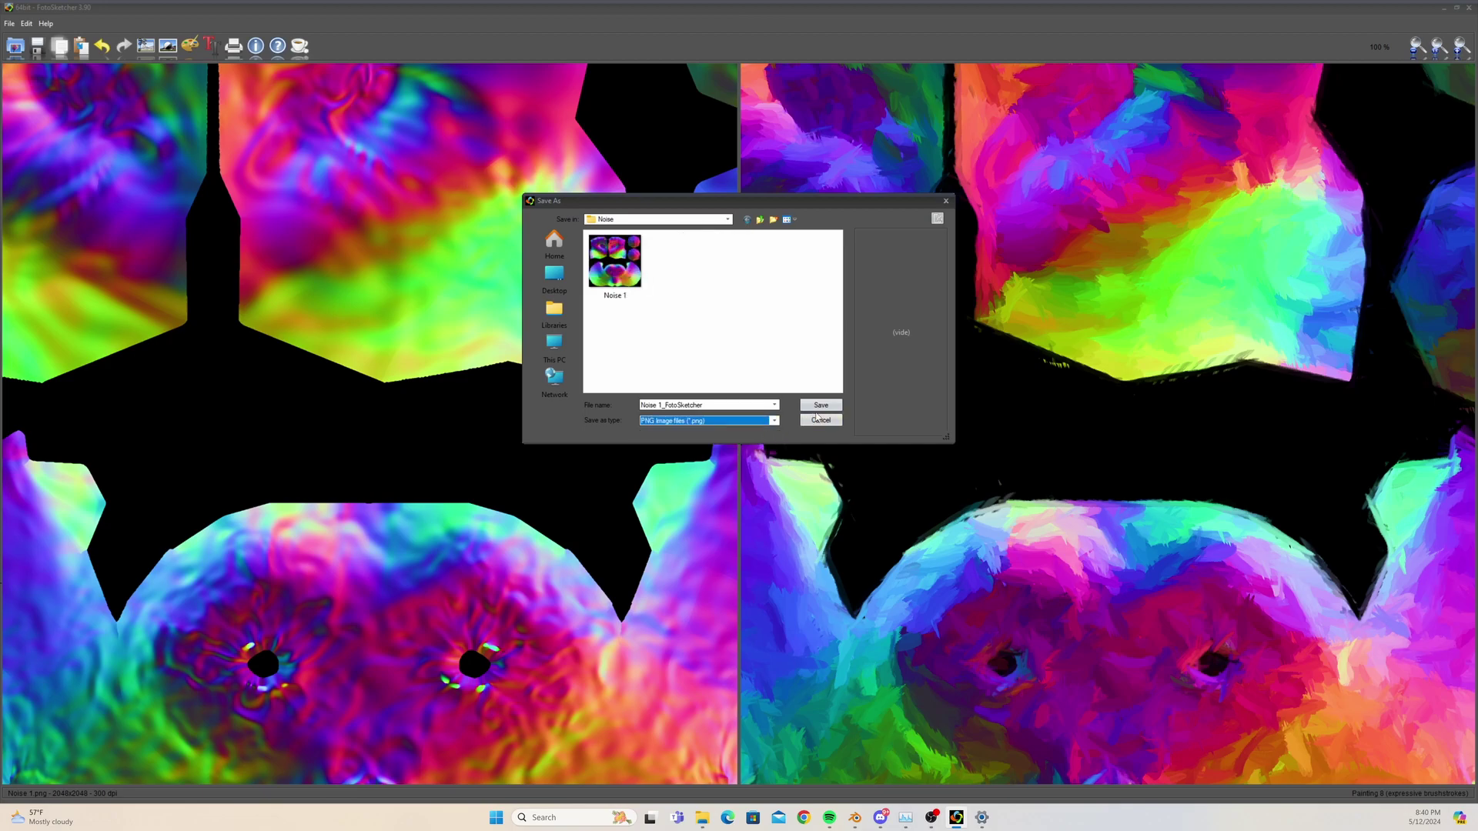
pyautogui.click(827, 410)
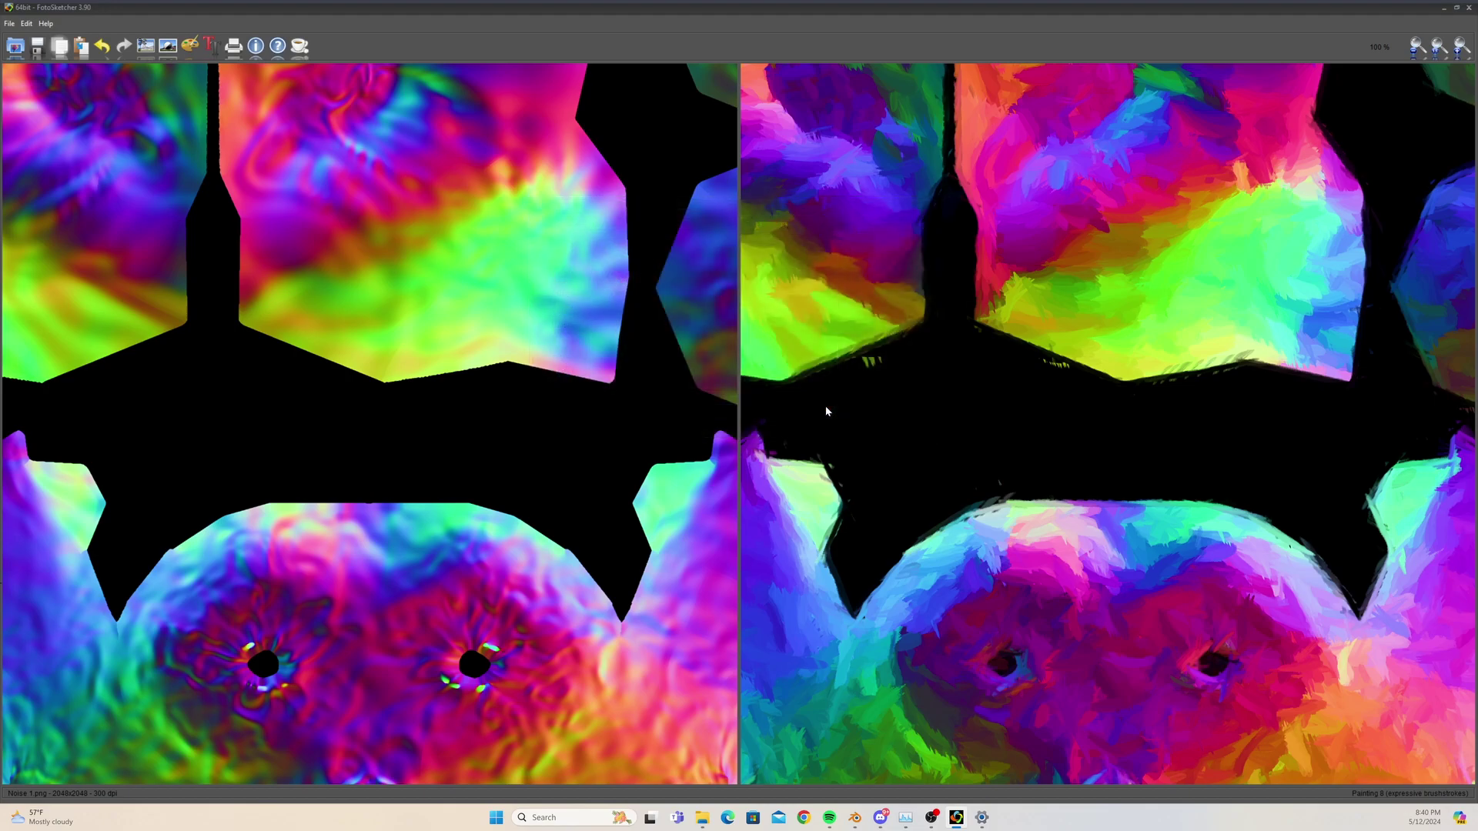
# In Blender's Shading workspace, load Noise 1_FotoSketcher.png into the Image Texture node.
pyautogui.click(855, 816)
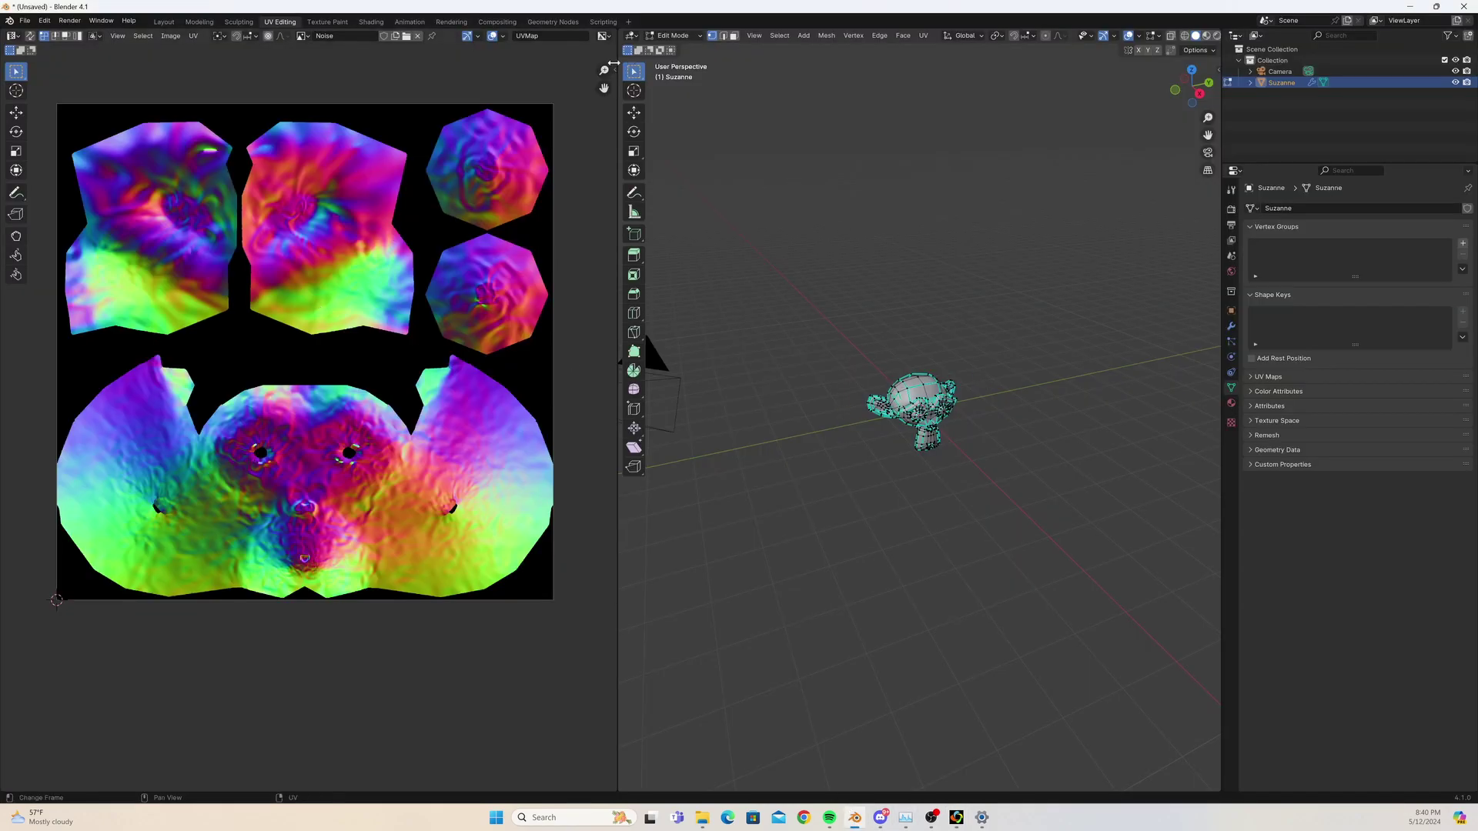
pyautogui.click(371, 22)
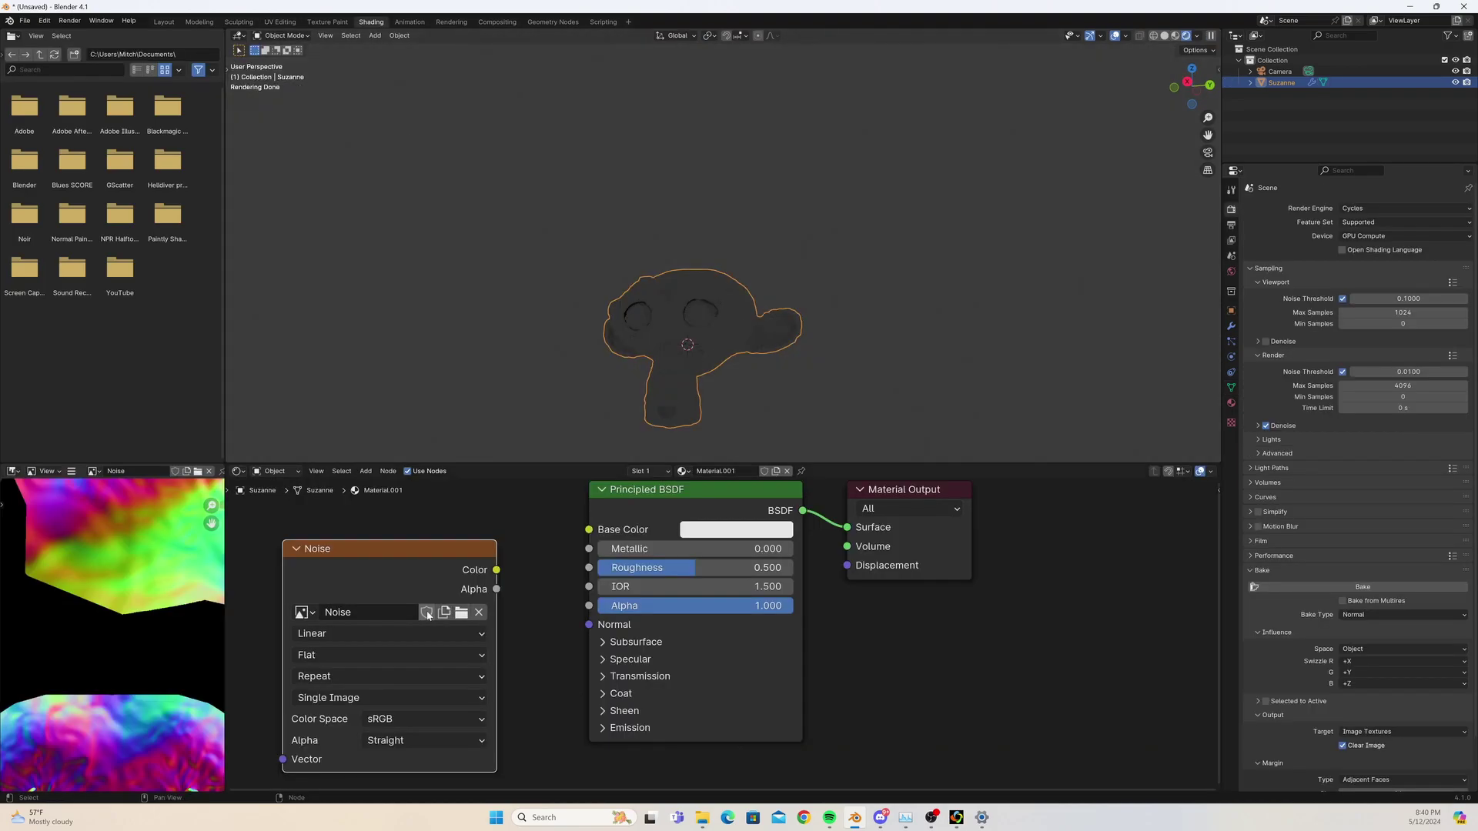
pyautogui.click(461, 612)
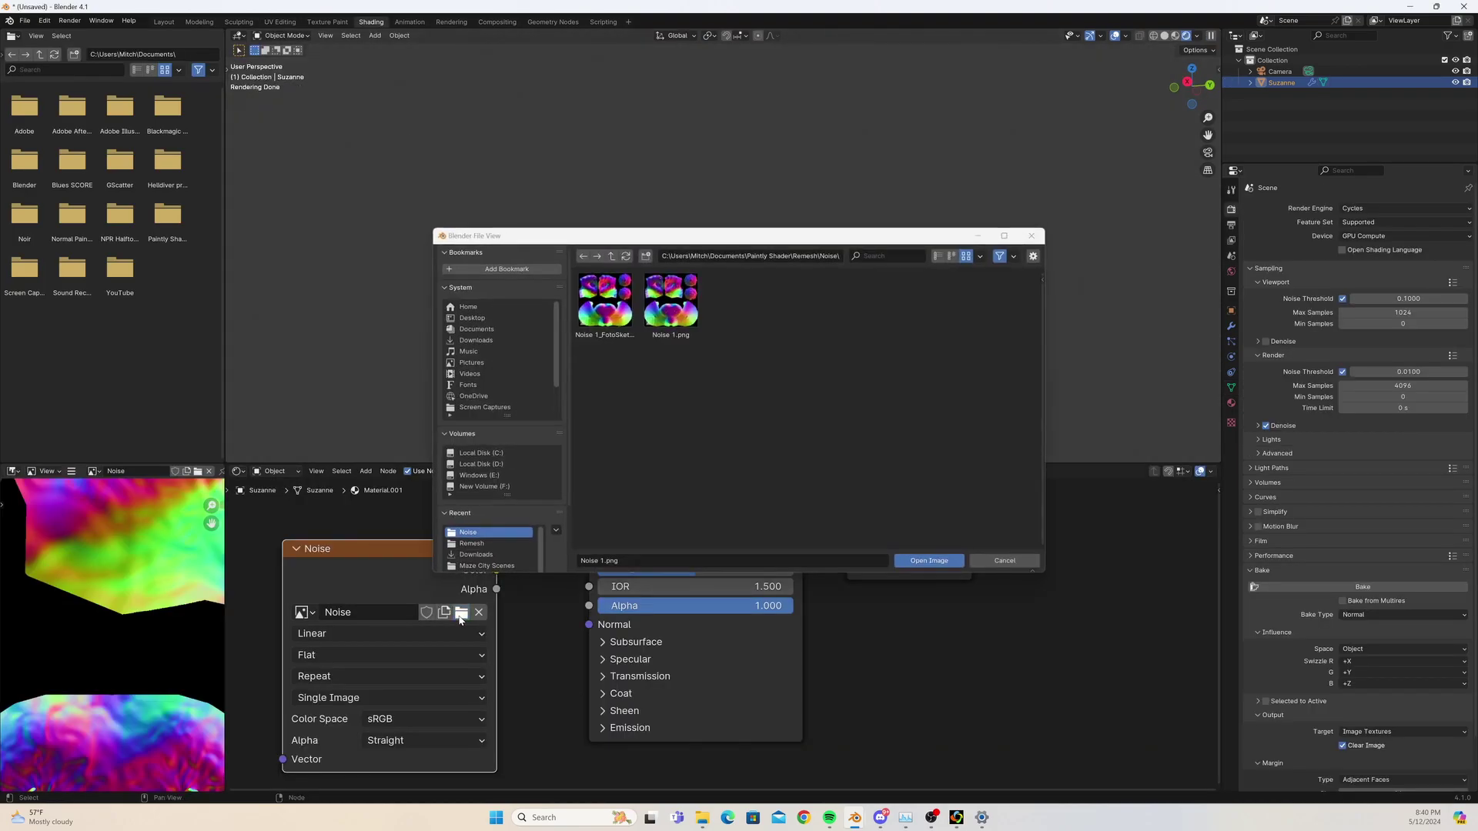
pyautogui.doubleClick(614, 315)
# Set the image's Color Space to Non-Color and move the texture node left.
pyautogui.moveTo(405, 590); pyautogui.dragTo(474, 507, button='middle')
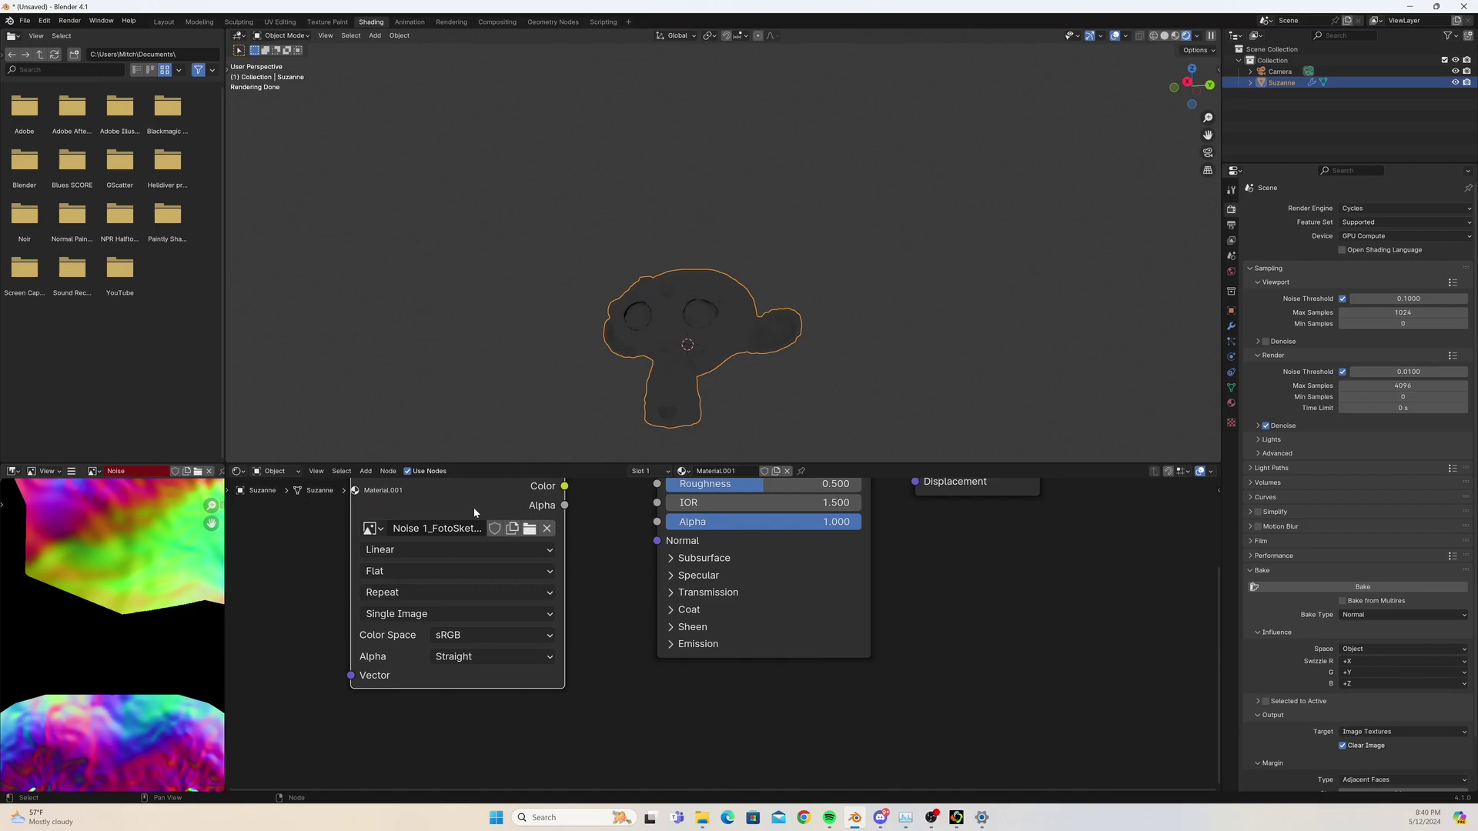
pyautogui.click(486, 656)
pyautogui.click(502, 634)
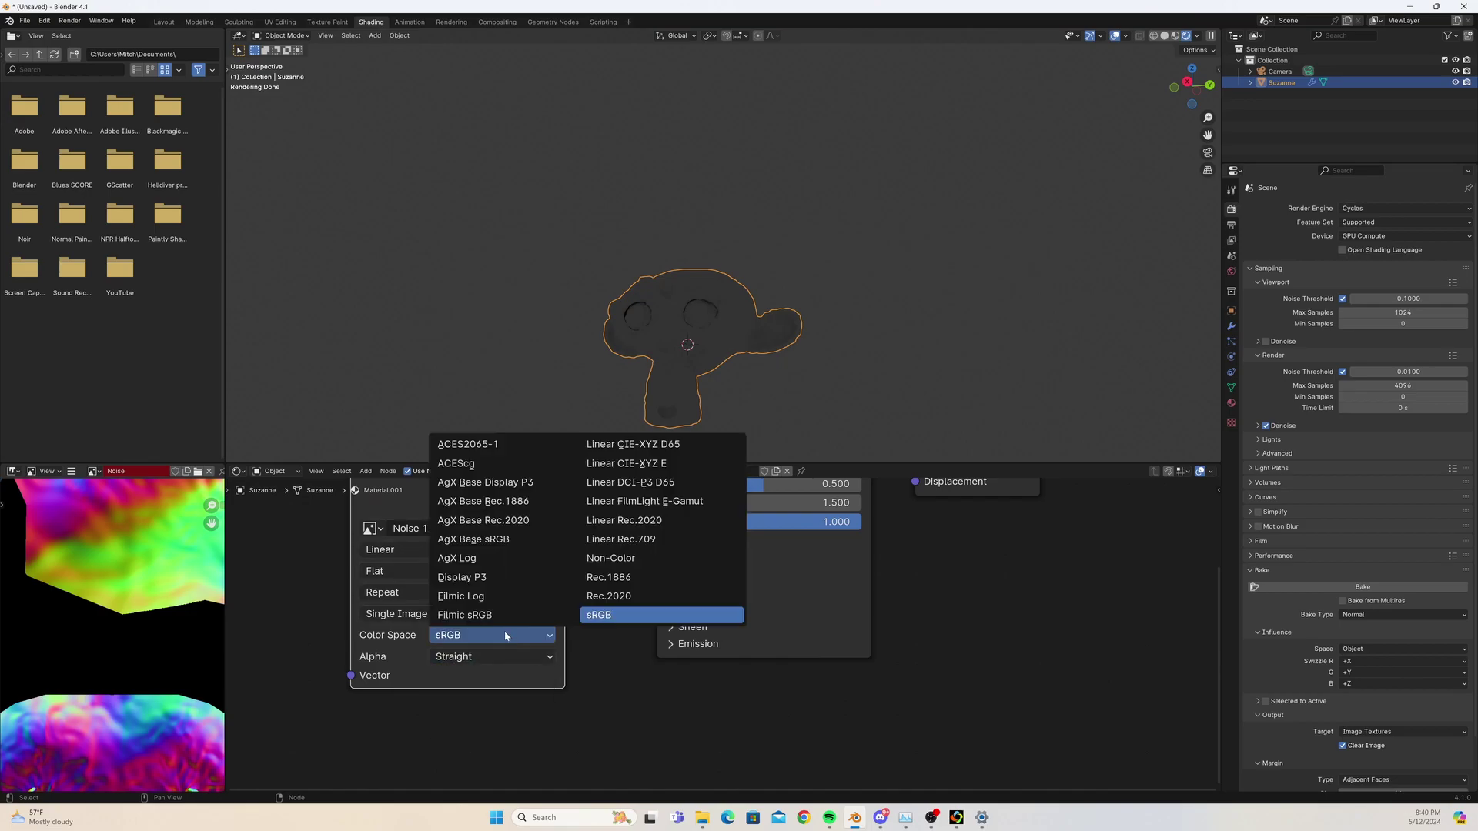
pyautogui.click(610, 558)
pyautogui.scroll(1, 593, 598)
pyautogui.moveTo(566, 572); pyautogui.dragTo(594, 597, button='middle')
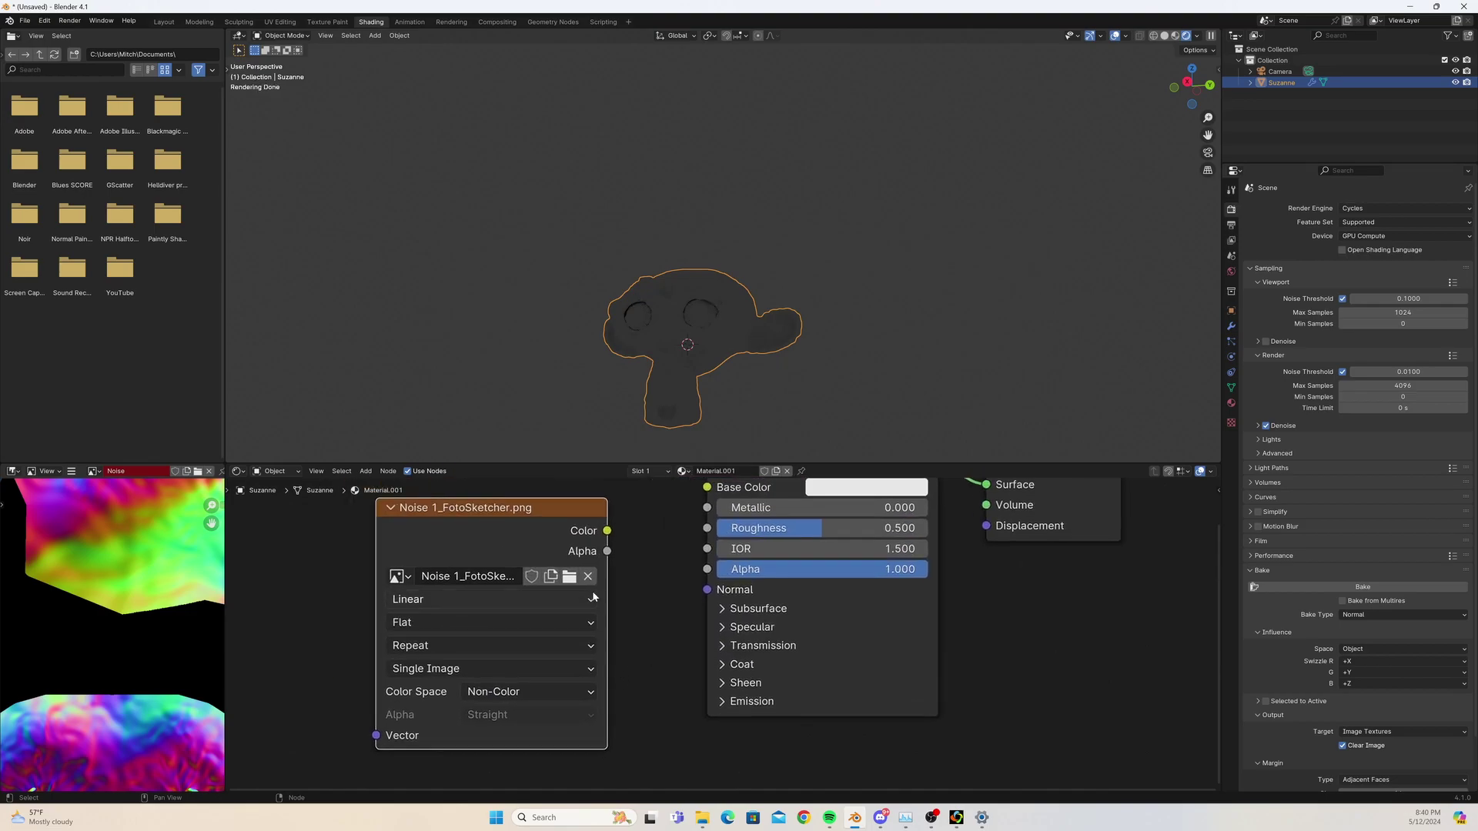
pyautogui.moveTo(515, 511); pyautogui.dragTo(390, 551)
# Add a Normal Map node fed by the image texture's Color output.
pyautogui.moveTo(481, 570); pyautogui.dragTo(578, 568)
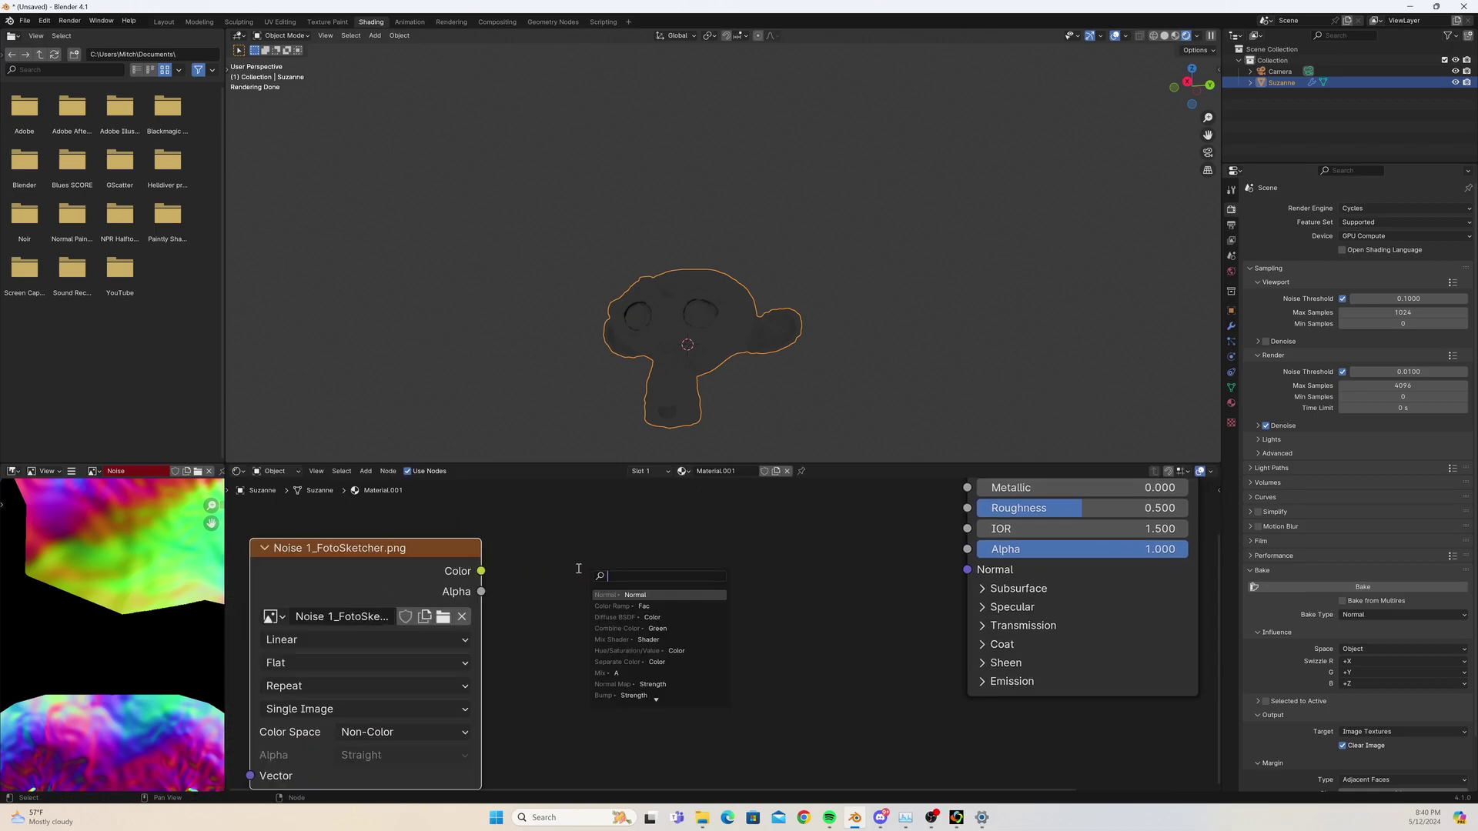
pyautogui.write('norm')
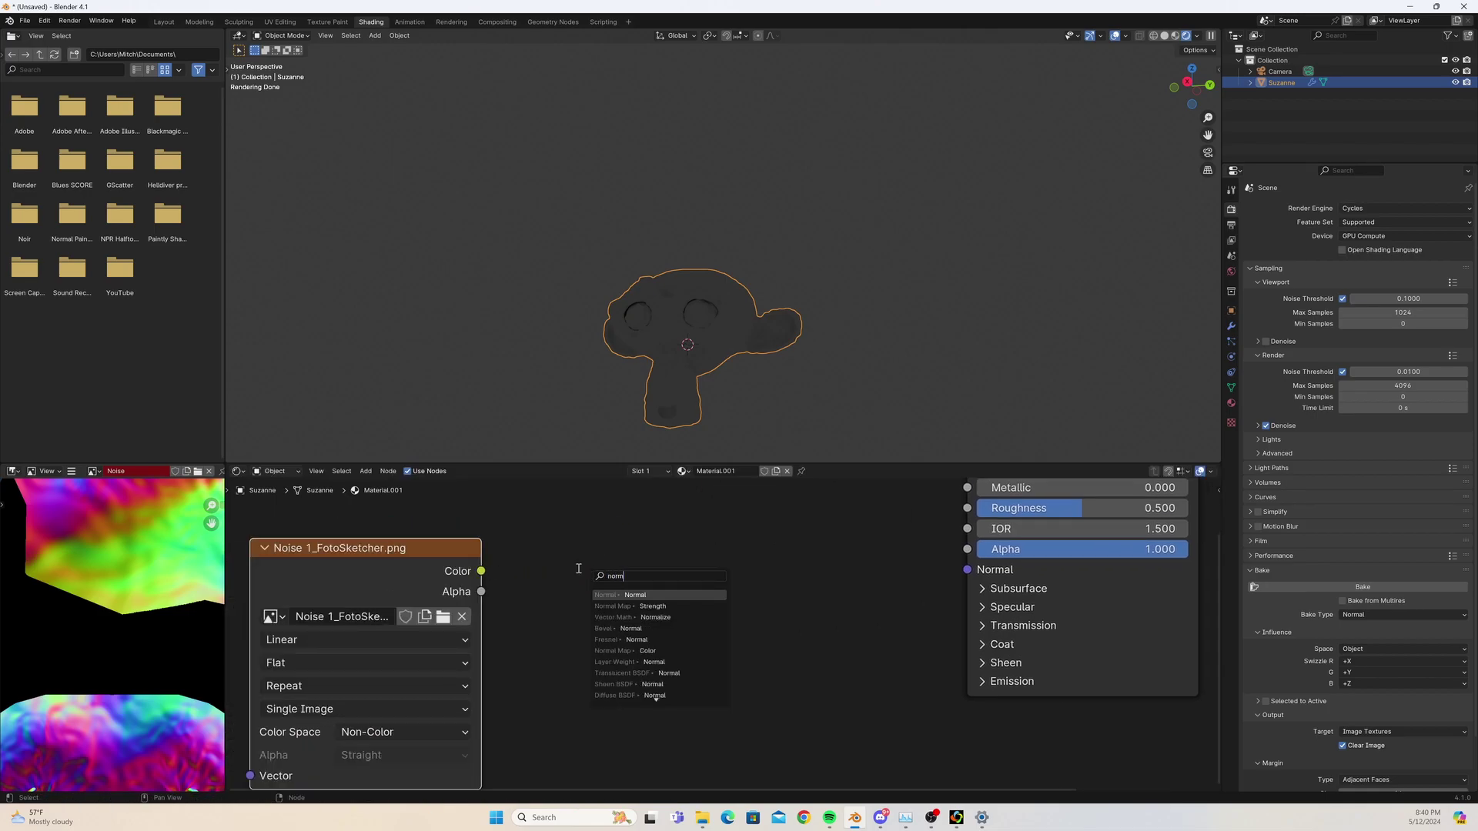
pyautogui.press('Down')
pyautogui.press('Return')
pyautogui.click(562, 554)
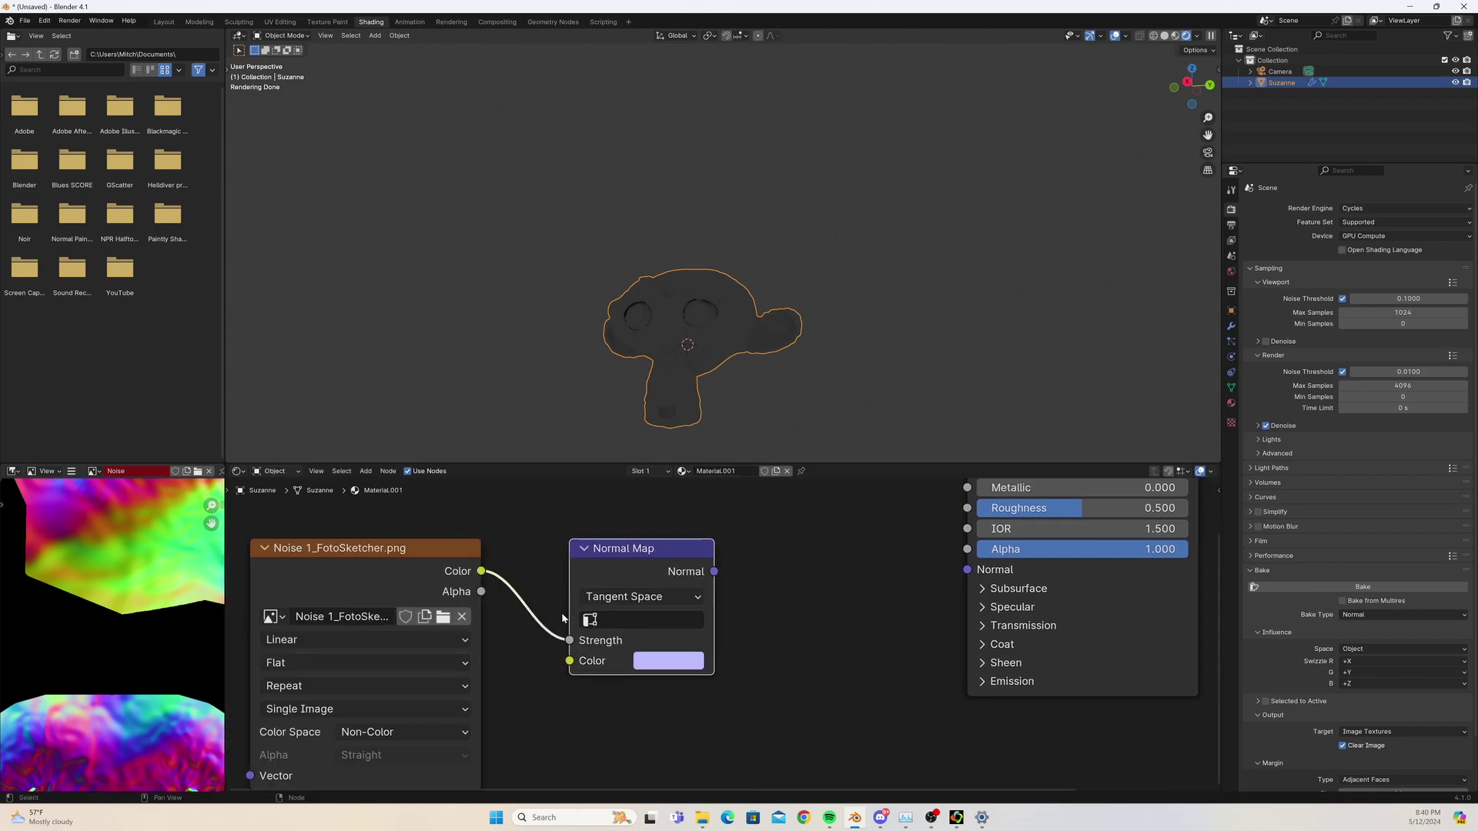
pyautogui.moveTo(571, 641); pyautogui.dragTo(571, 661)
# Set the Normal Map to UVMap and Object Space, linking it to the shader's Normal.
pyautogui.click(632, 620)
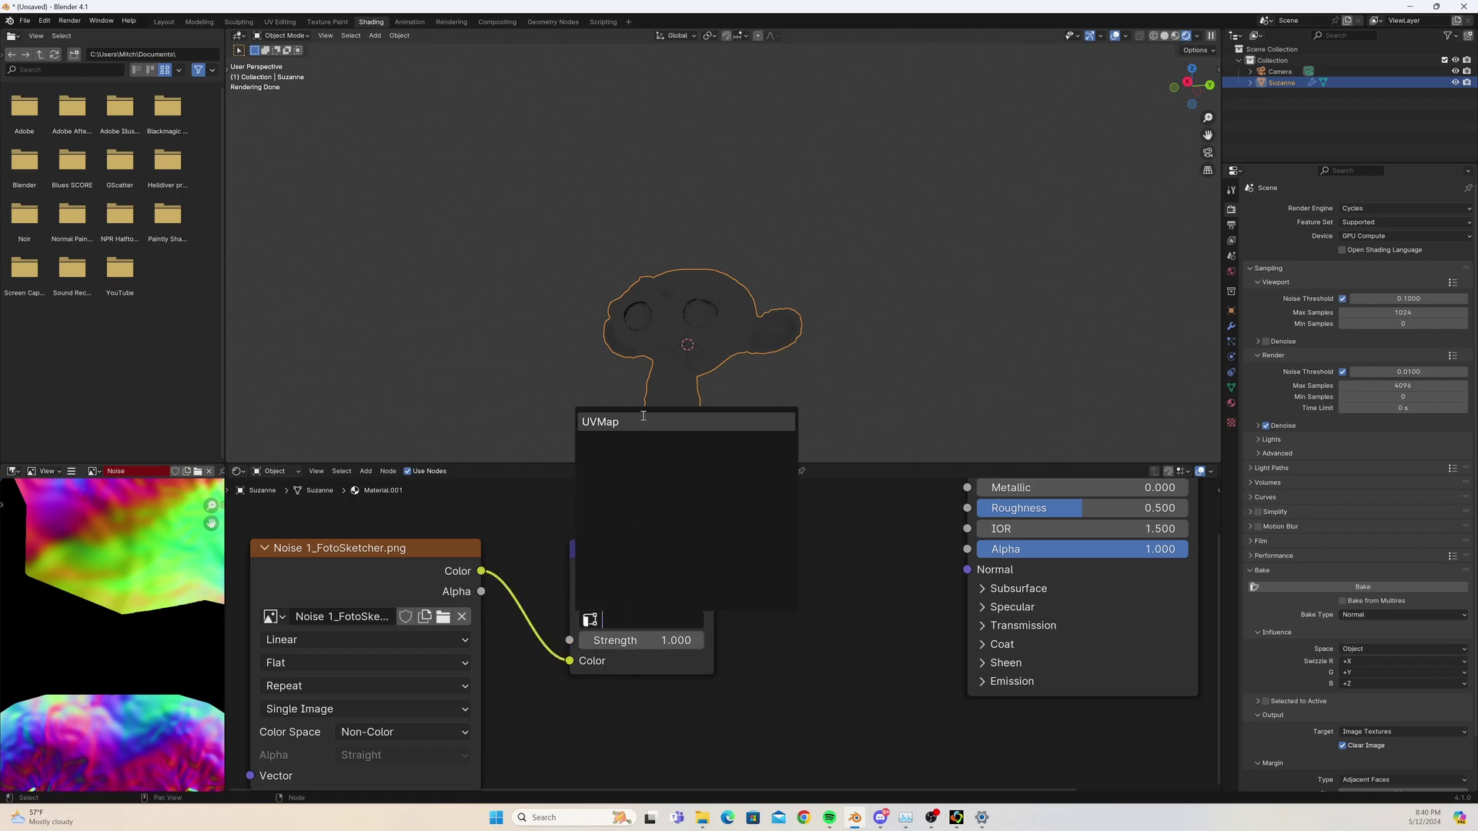
pyautogui.click(608, 422)
pyautogui.click(641, 596)
pyautogui.click(649, 663)
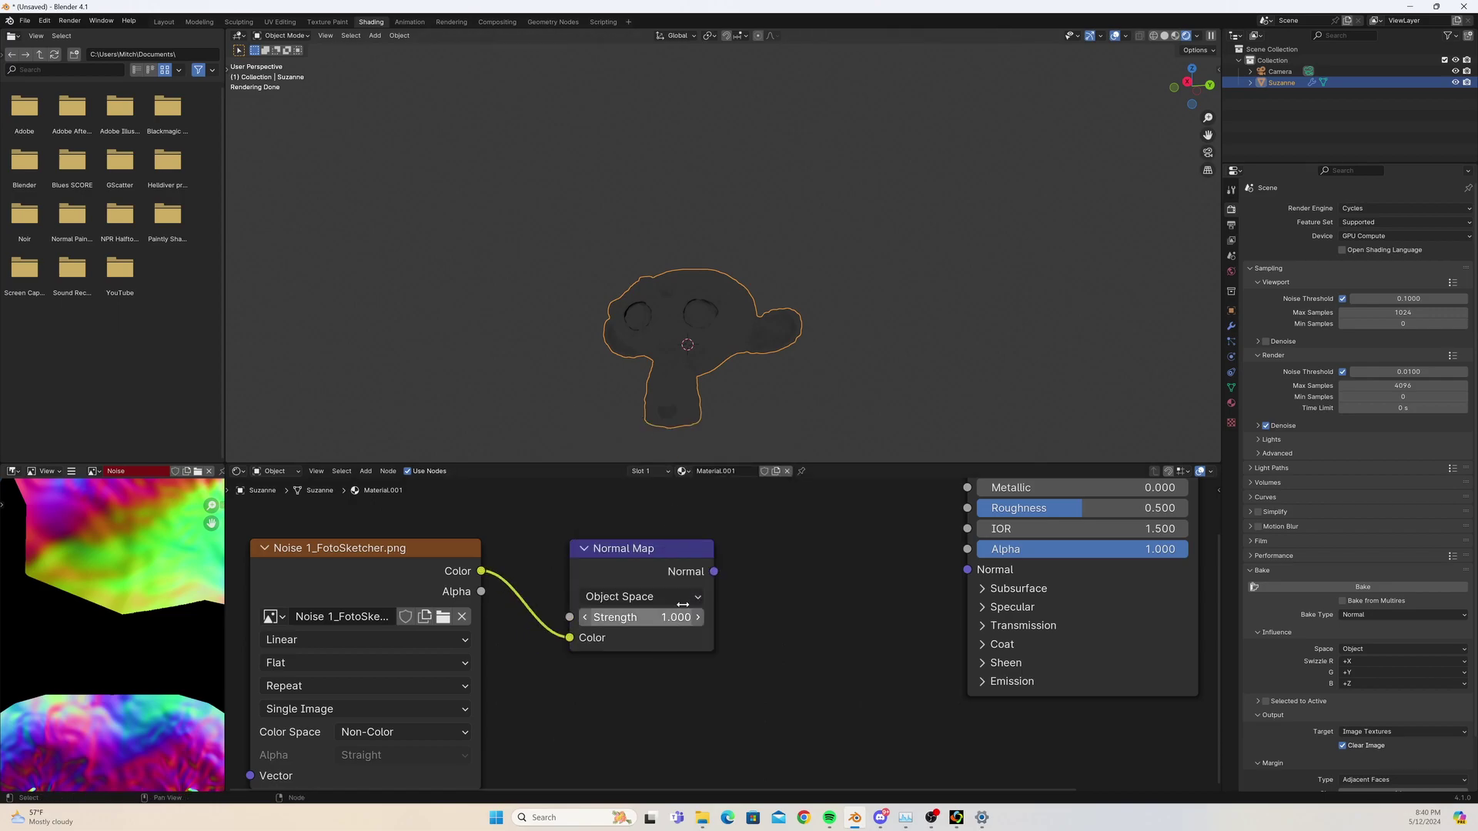
pyautogui.moveTo(715, 571); pyautogui.dragTo(958, 580)
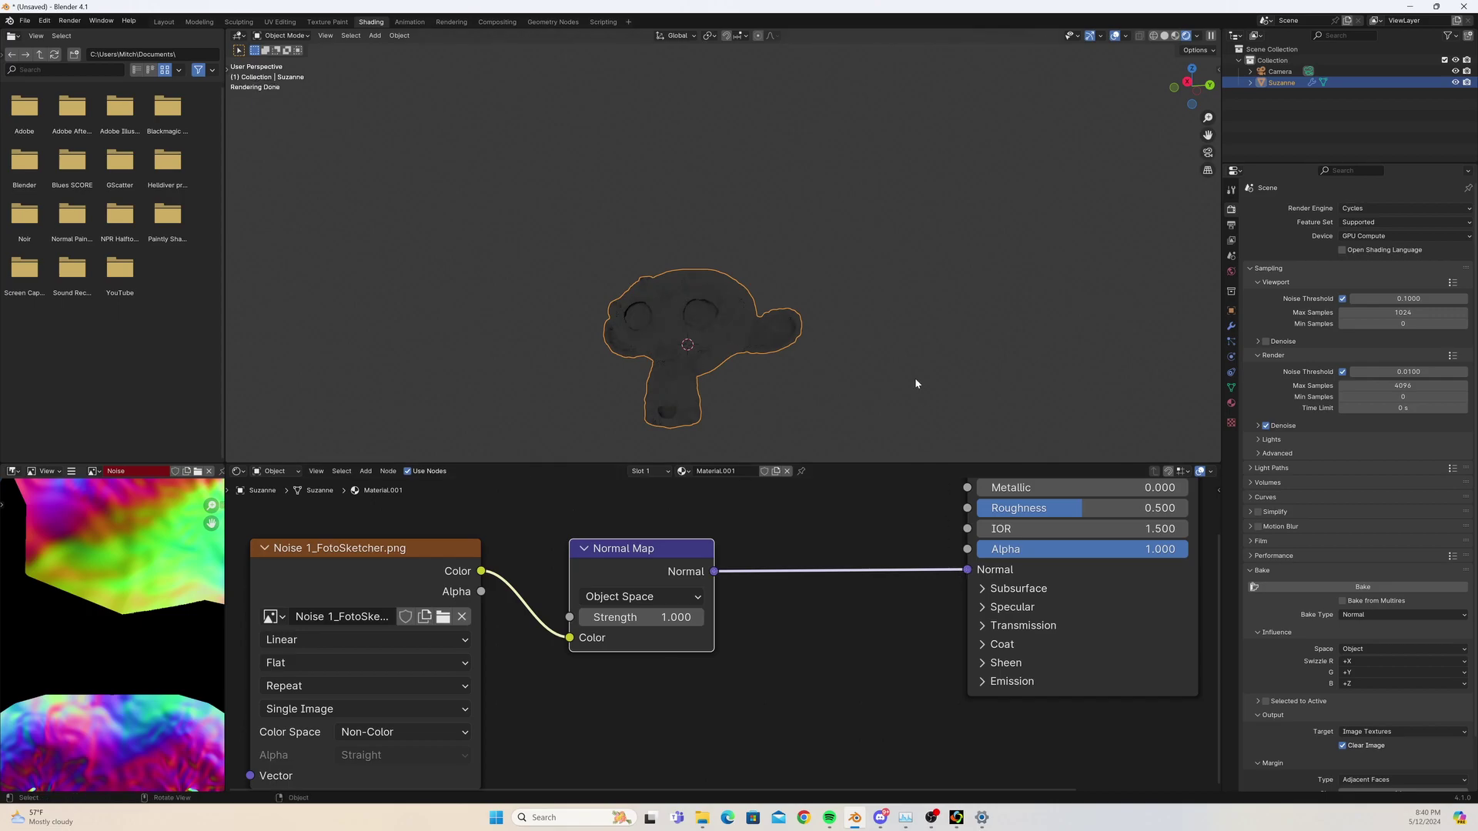
pyautogui.moveTo(914, 383); pyautogui.dragTo(804, 255, button='middle')
# Remove Suzanne's Subdivision, Displace and Subdivision.001 modifiers.
pyautogui.click(1231, 272)
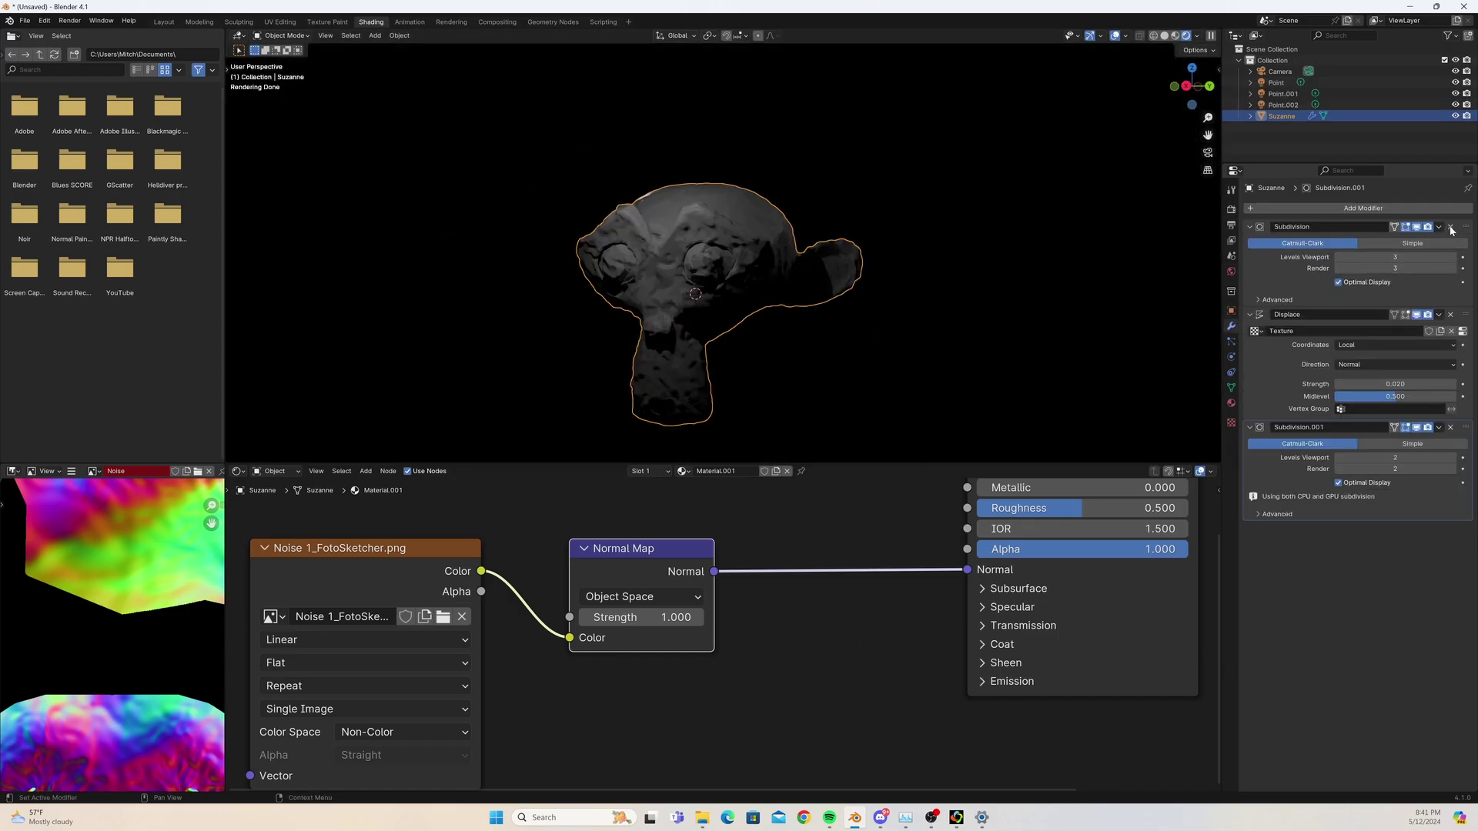
pyautogui.click(1450, 227)
pyautogui.click(1451, 227)
pyautogui.click(1450, 226)
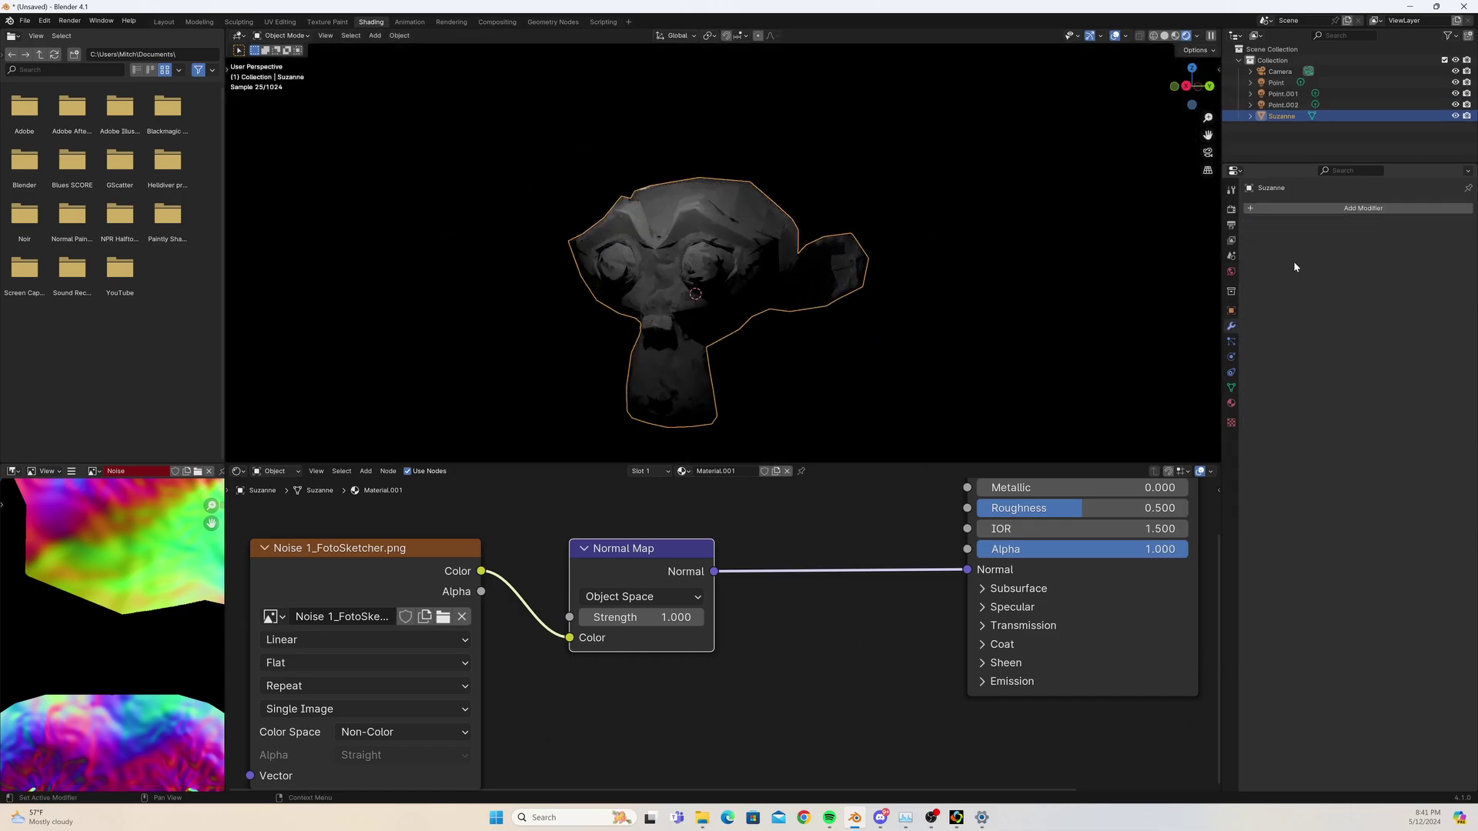
pyautogui.rightClick(773, 215)
pyautogui.click(1301, 208)
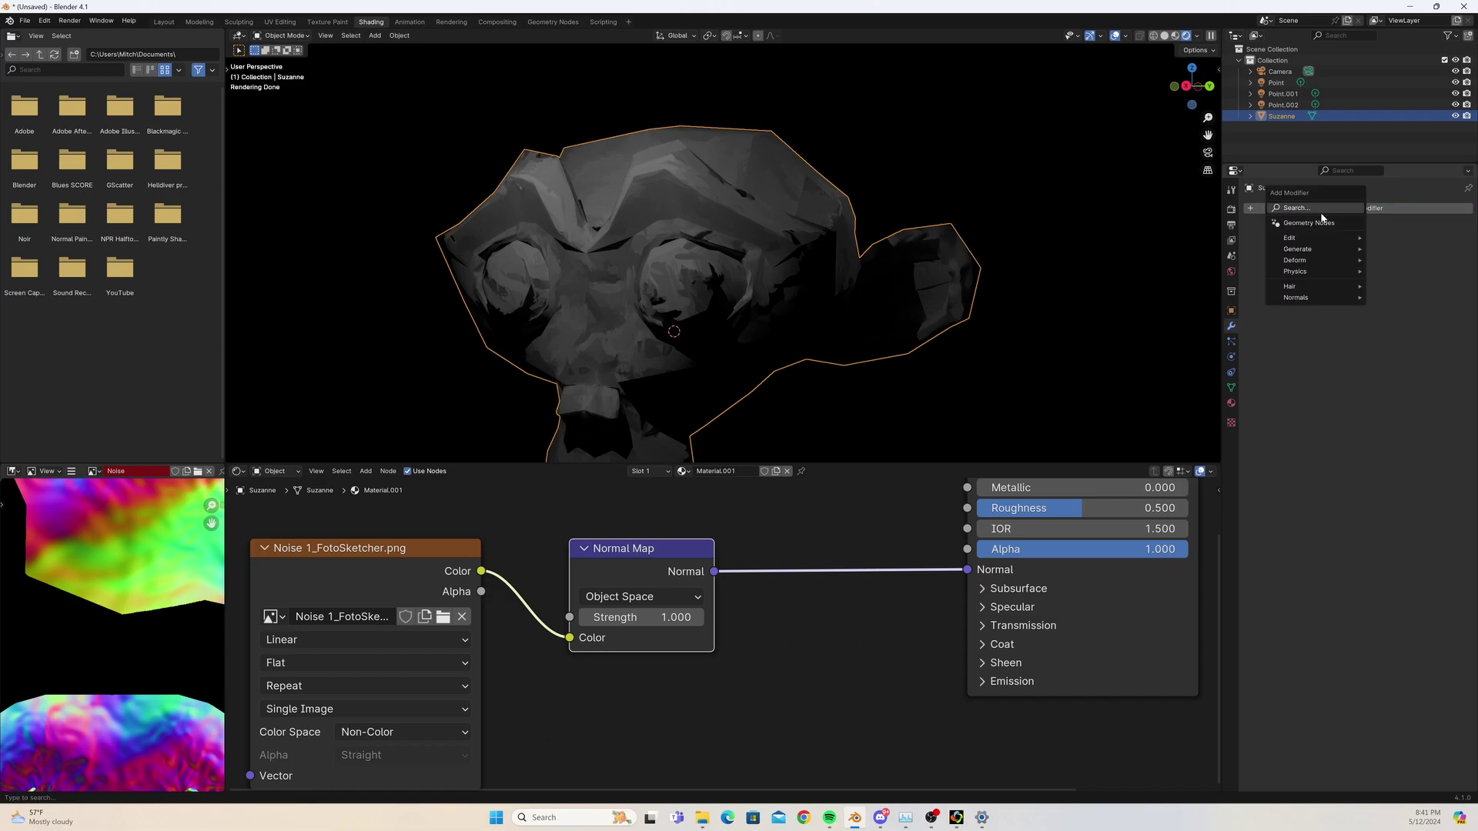
# Add a Subdivision Surface modifier to Suzanne.
pyautogui.write('s')
pyautogui.click(1287, 233)
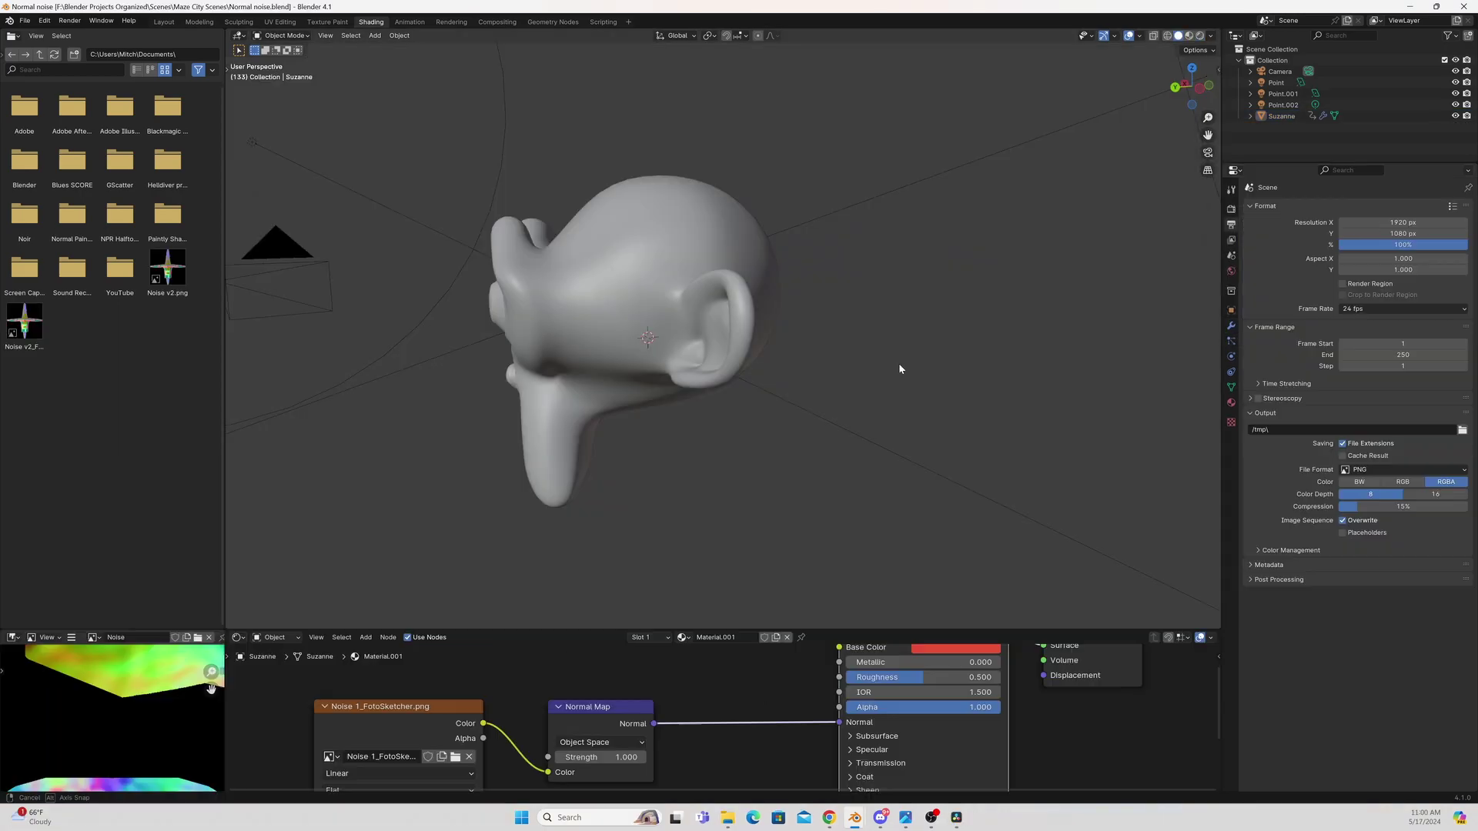
pyautogui.moveTo(898, 362); pyautogui.dragTo(936, 349, button='middle')
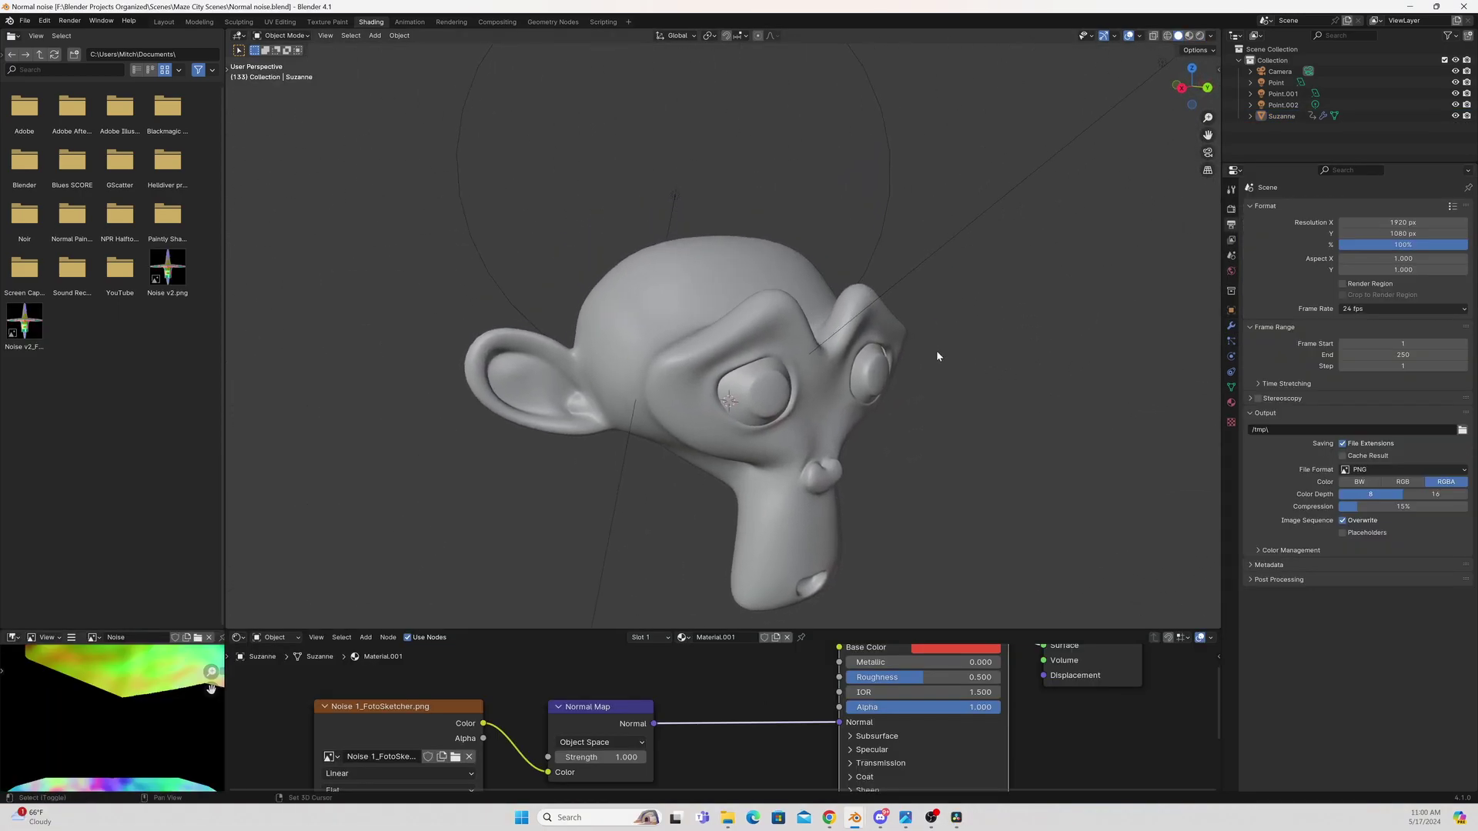
pyautogui.scroll(-5, 944, 330)
pyautogui.moveTo(918, 247); pyautogui.dragTo(972, 185, button='middle')
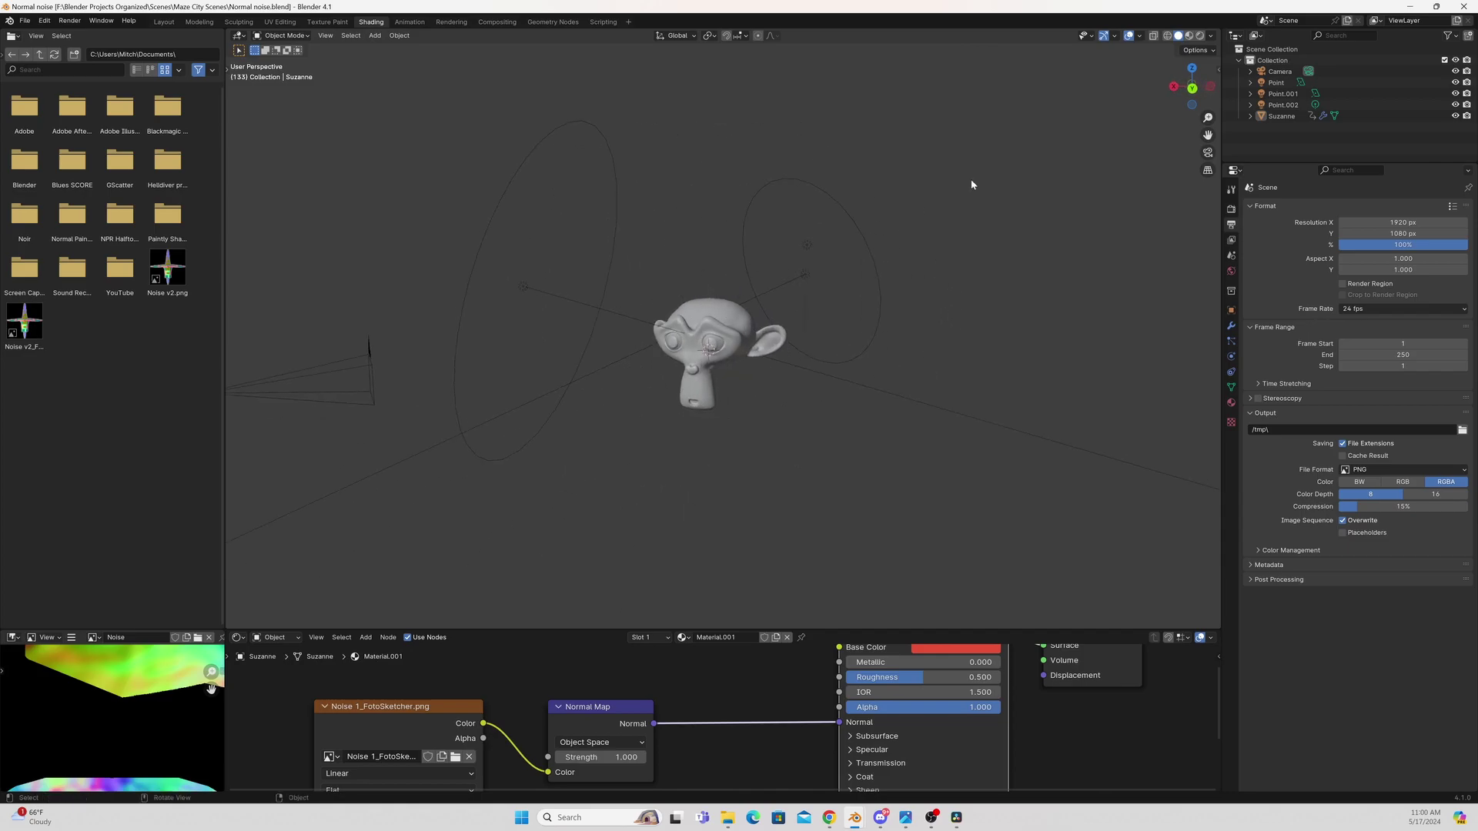
# Switch the viewport to Rendered shading and inspect the red, painterly Suzanne.
pyautogui.click(1200, 36)
pyautogui.scroll(6, 816, 331)
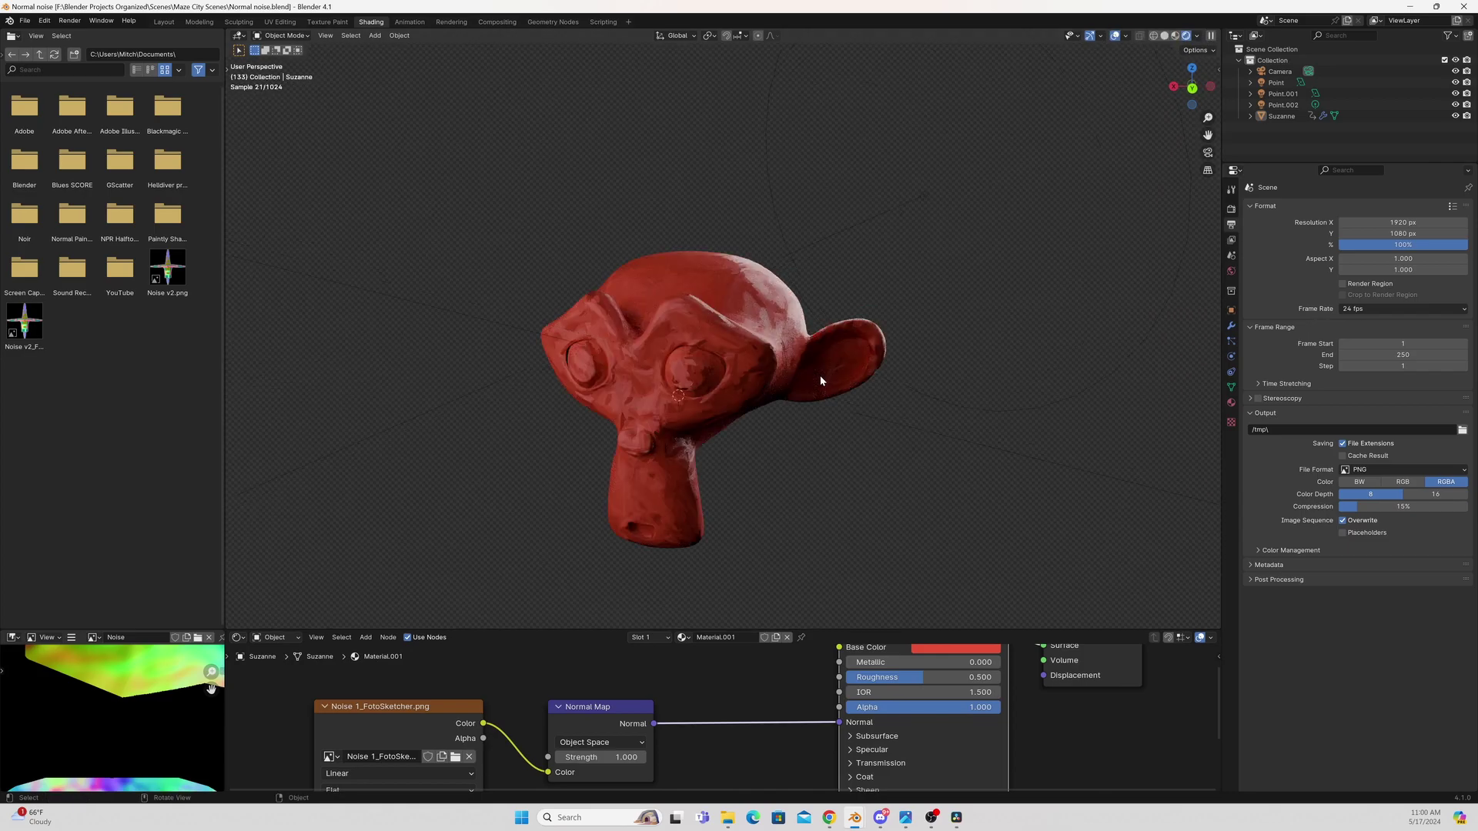
pyautogui.moveTo(952, 334); pyautogui.dragTo(1116, 323, button='middle')
pyautogui.scroll(-4, 1032, 331)
pyautogui.click(1029, 308)
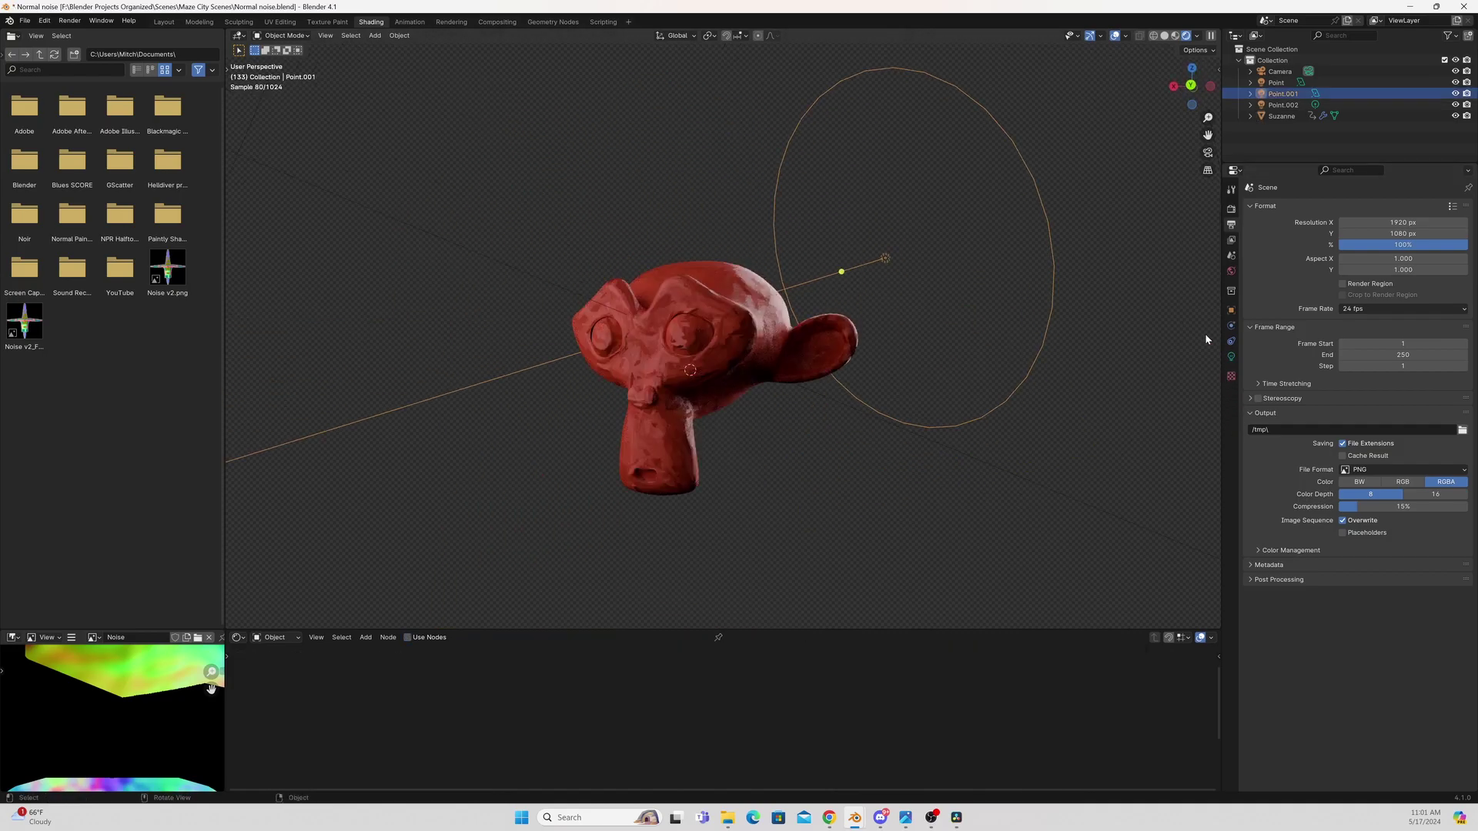